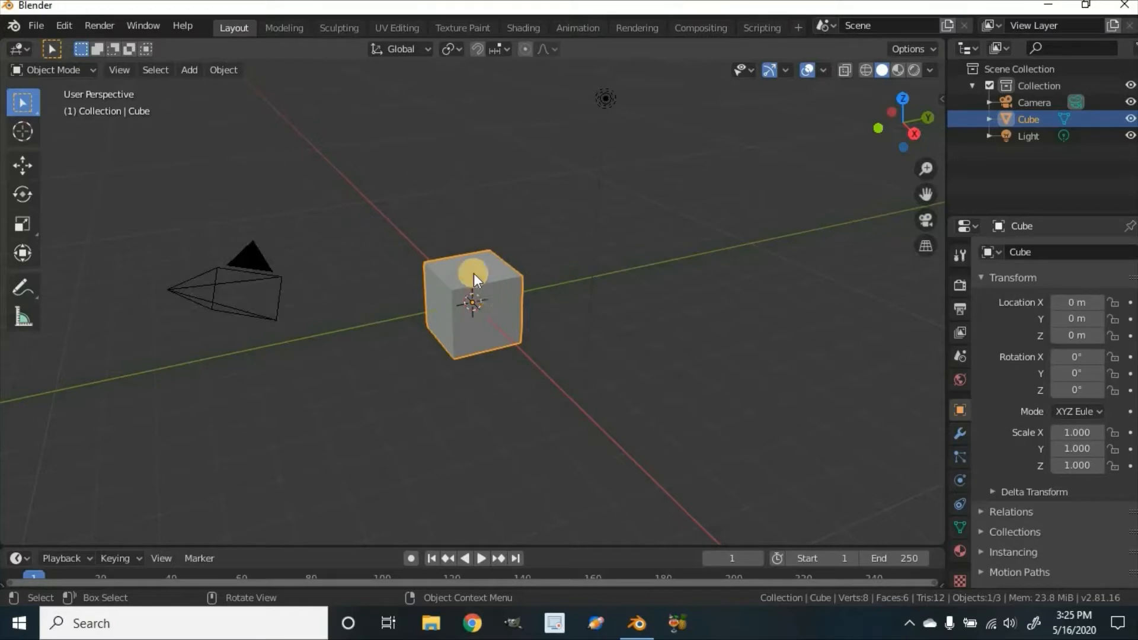
- Delete the default cube and the light from the scene
middle_click_drag(539, 230, 475, 306, "shift")
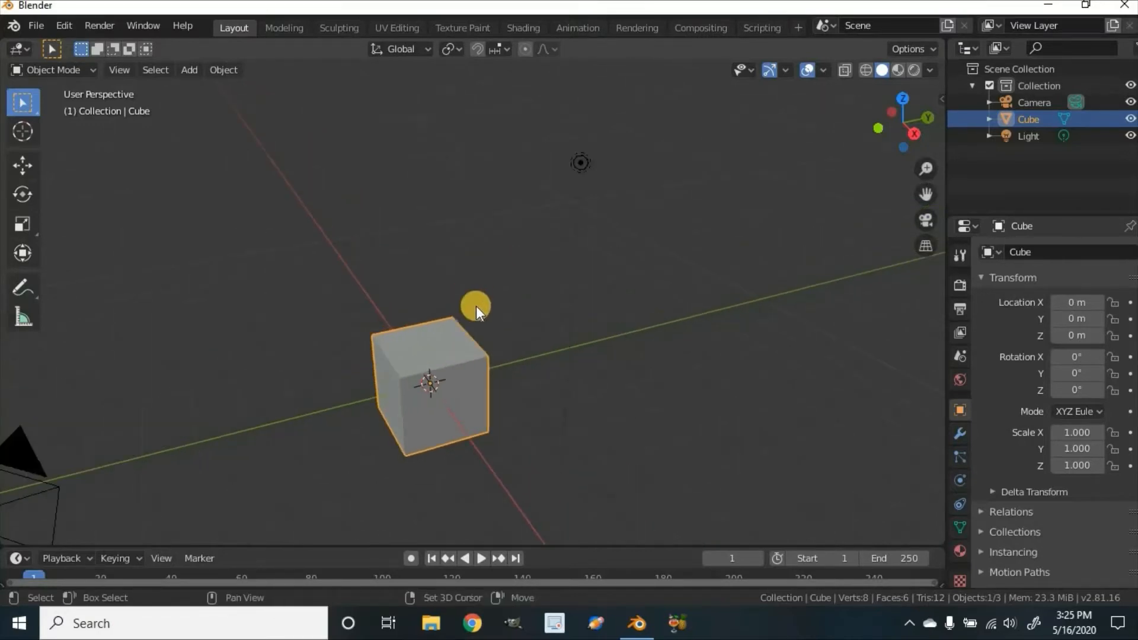
left_click(581, 166, "shift")
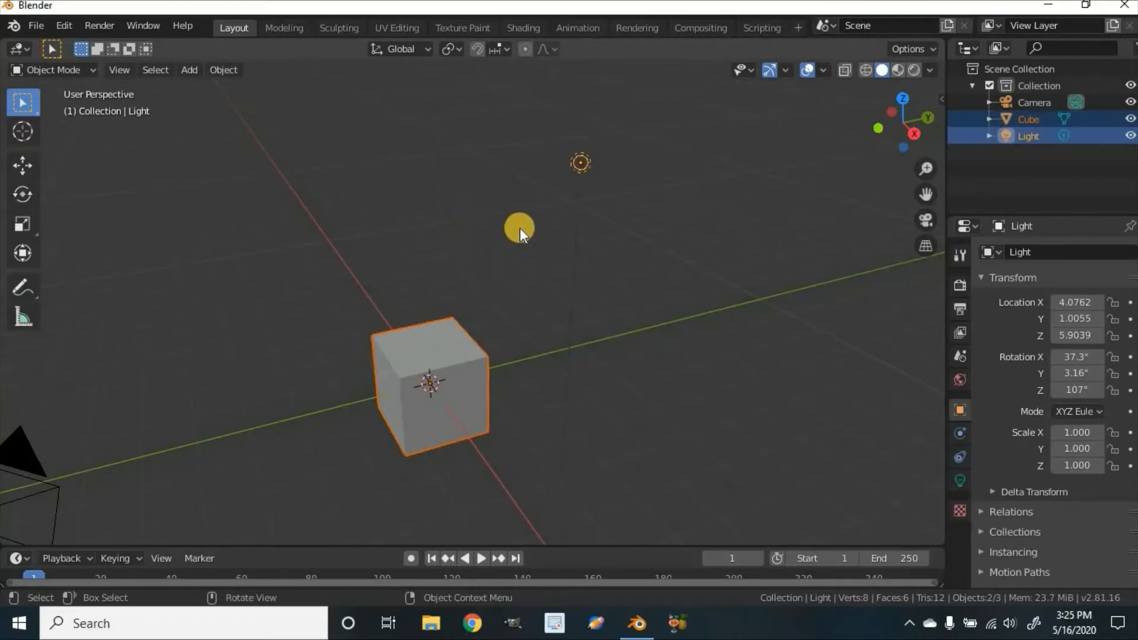
key("x")
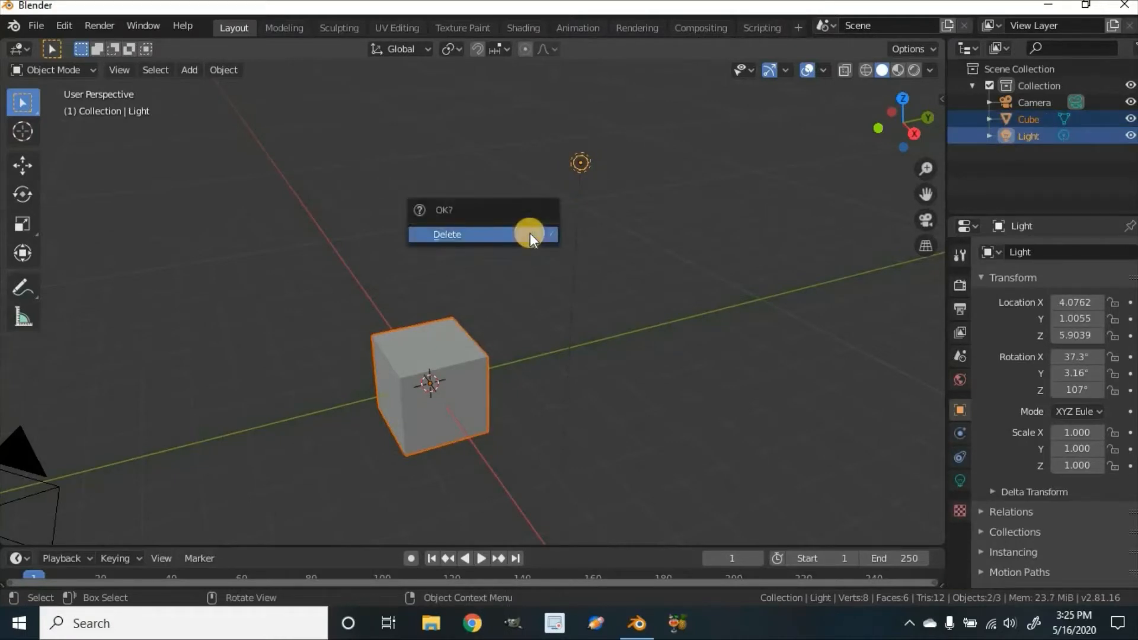
left_click(530, 233)
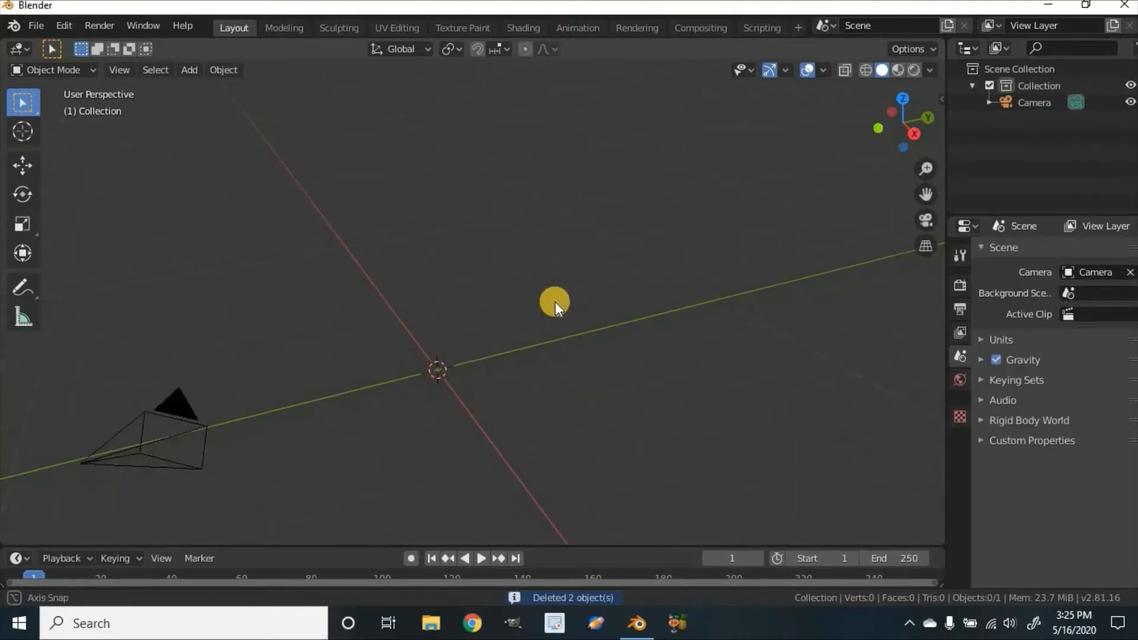
- Add a UV sphere mesh at the world origin
middle_click_drag(555, 301, 555, 301)
scroll(503, 303, "down", 1)
key("shift+a")
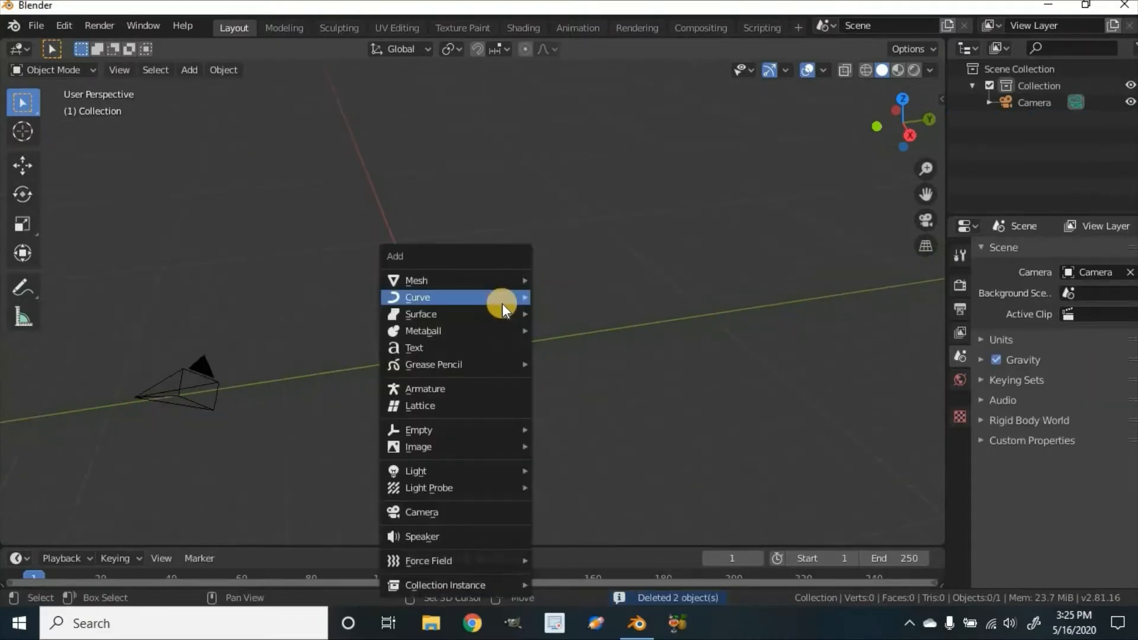
mouse_move(493, 277)
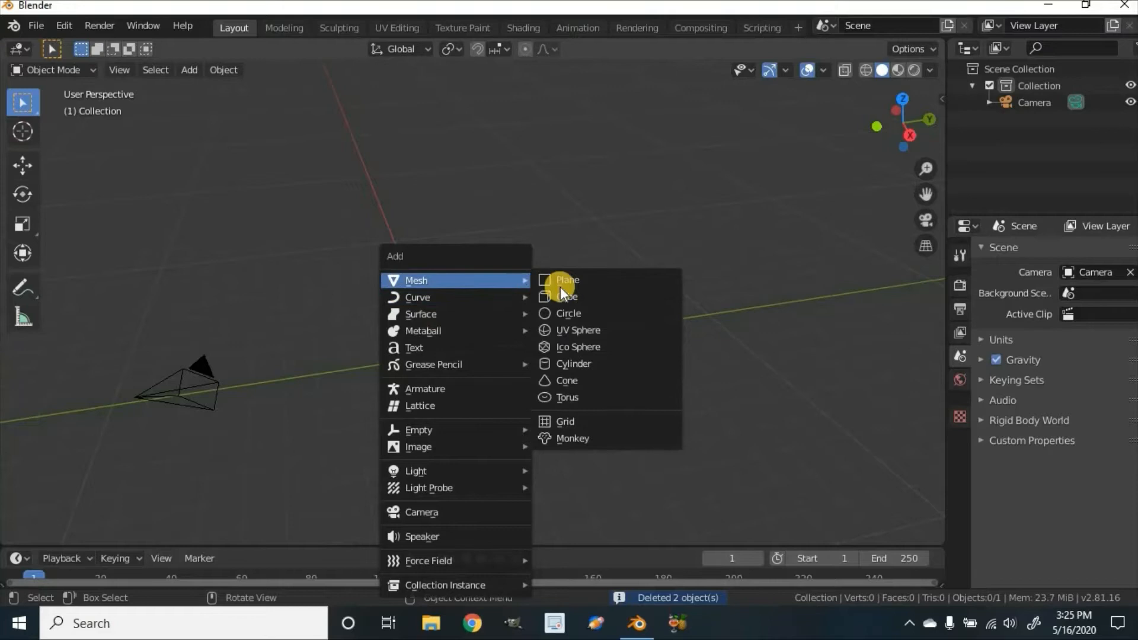
left_click(581, 333)
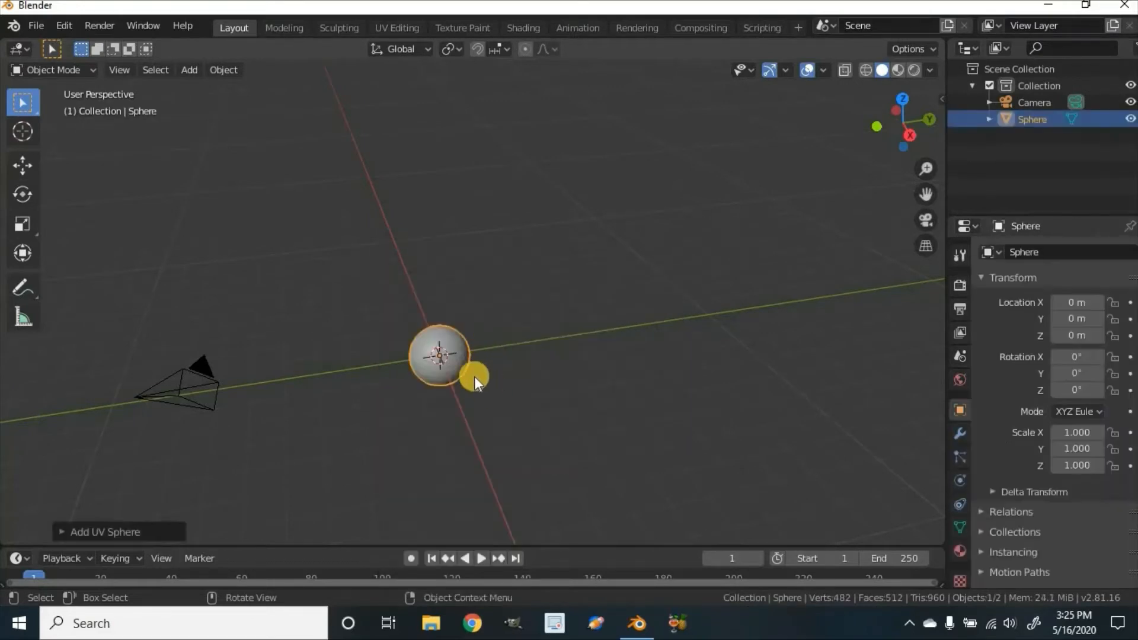
- Move the sphere straight up along the global Z axis by about 7.13 m
middle_click_drag(474, 376, 464, 358)
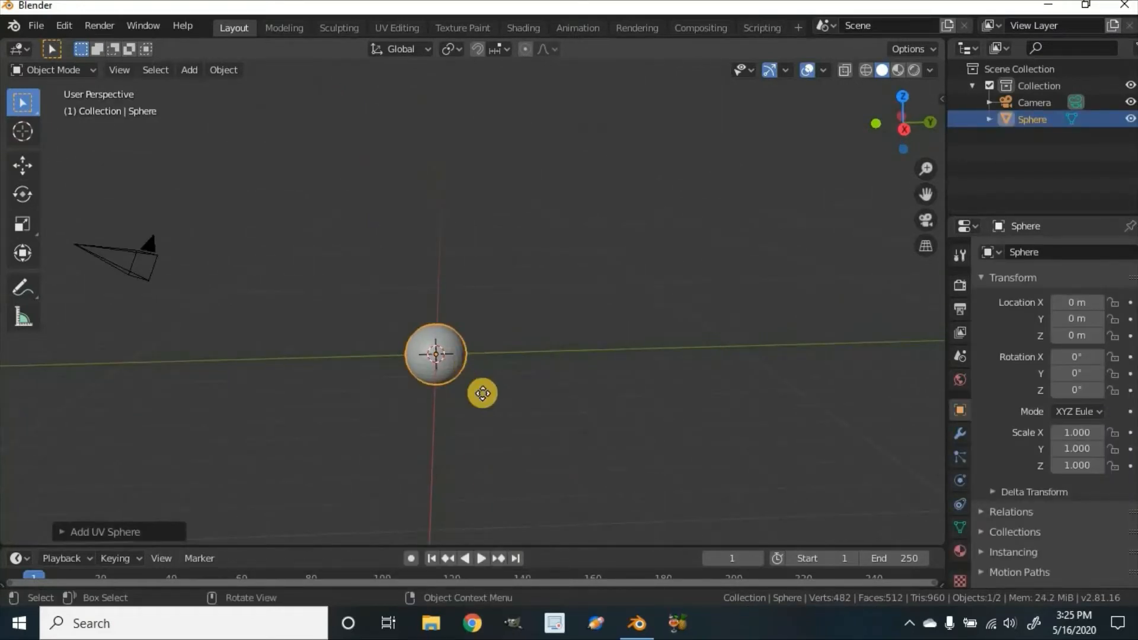
key("g")
key("z")
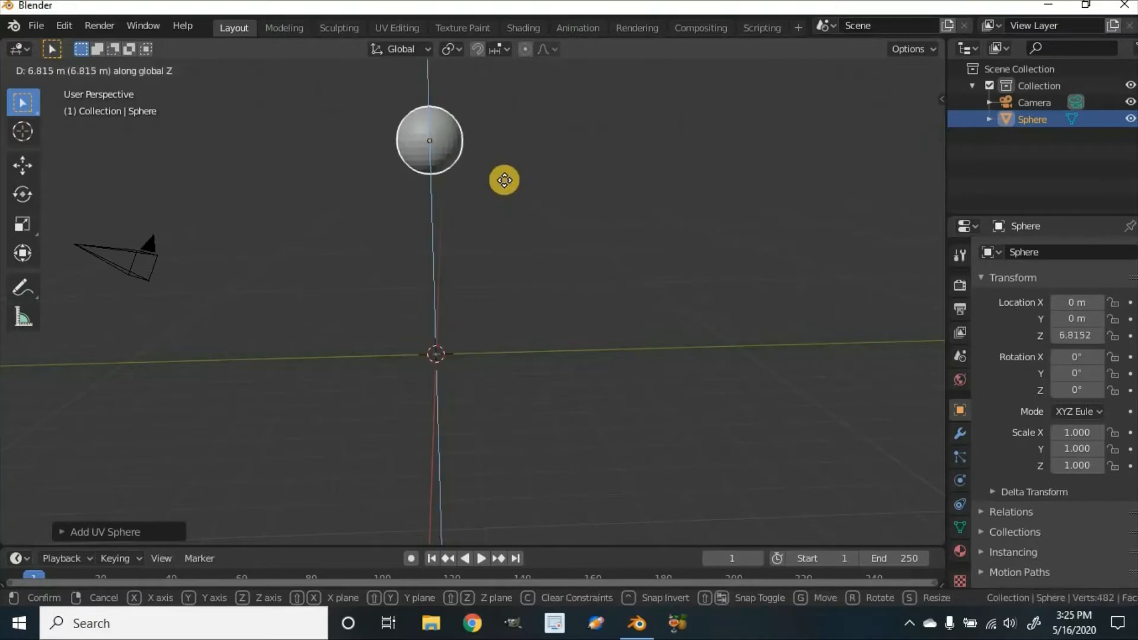
left_click(496, 187)
middle_click_drag(468, 223, 515, 247, "shift")
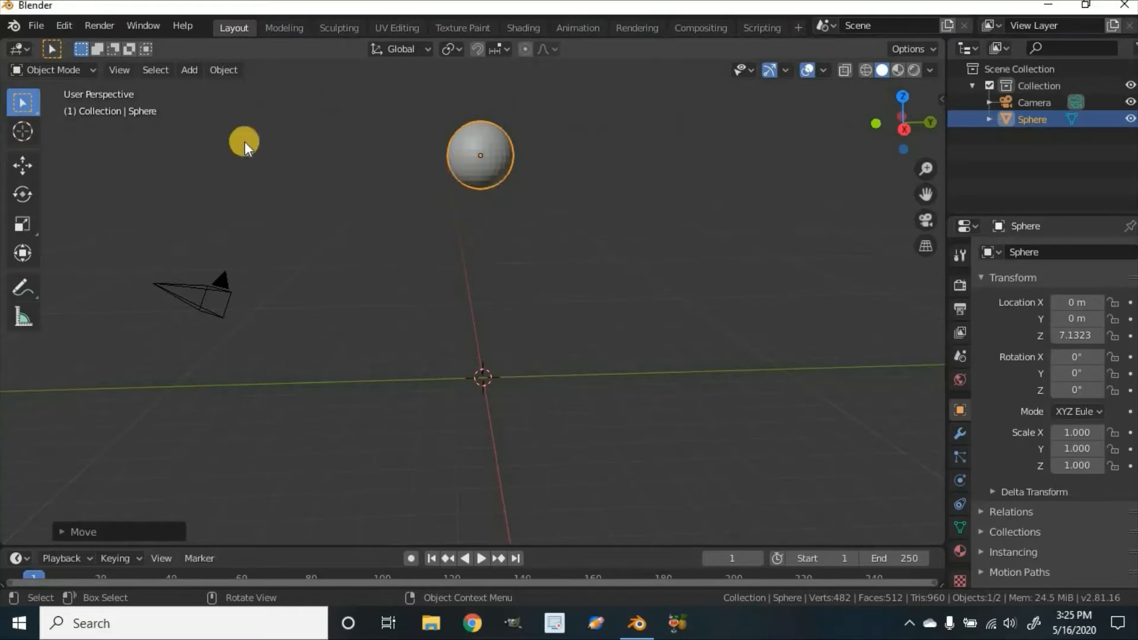
- Apply the Quick Explode effect to the sphere
left_click(225, 70)
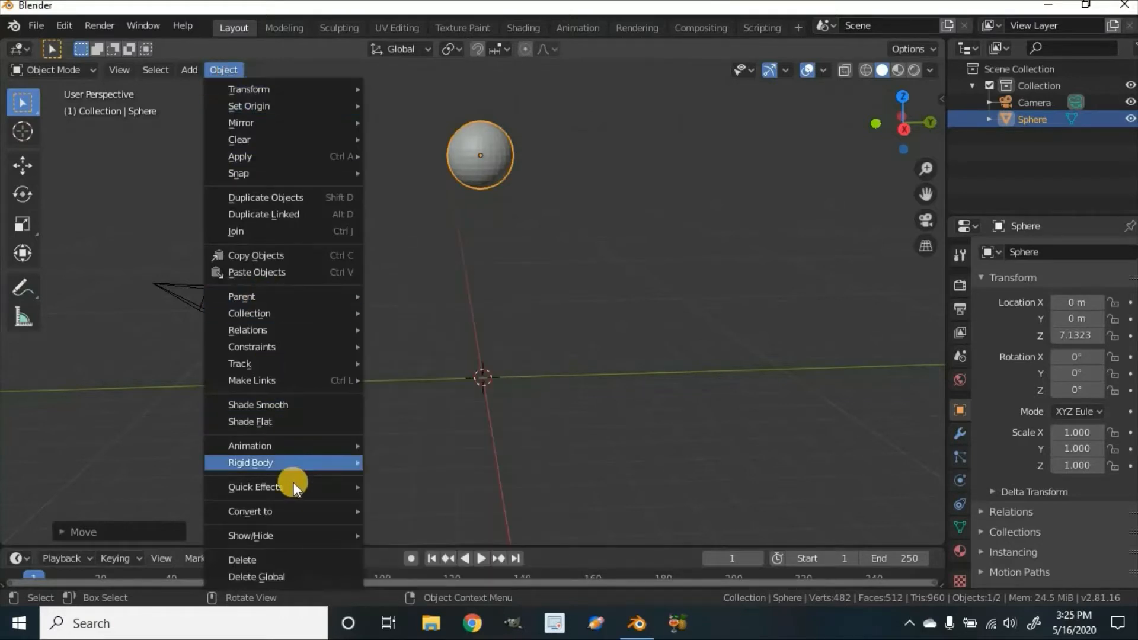
mouse_move(291, 485)
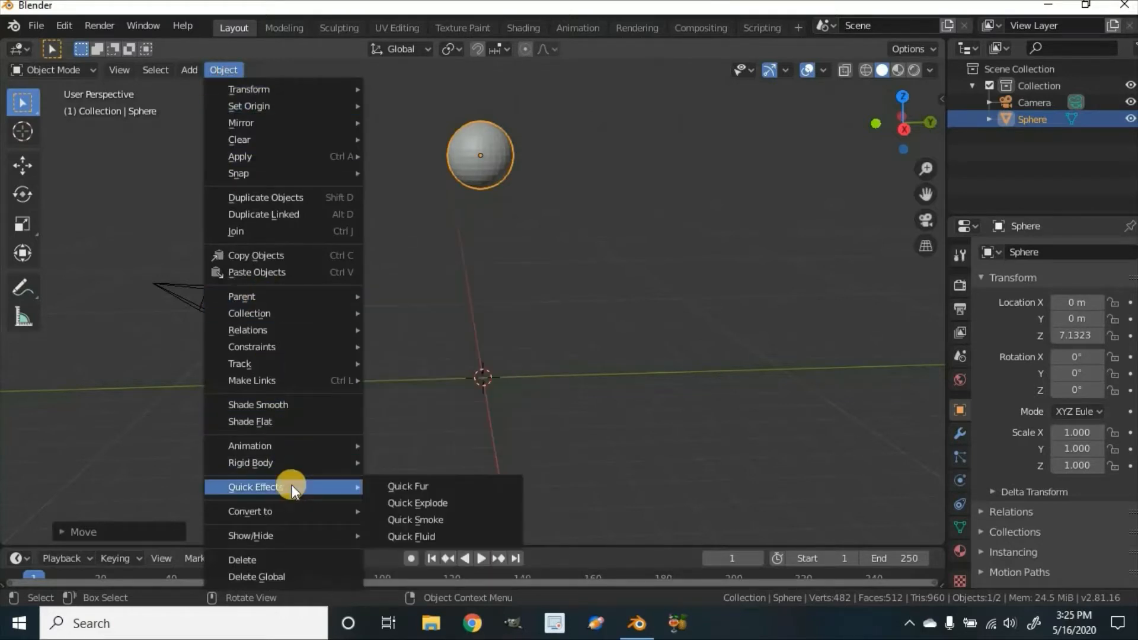
left_click(397, 502)
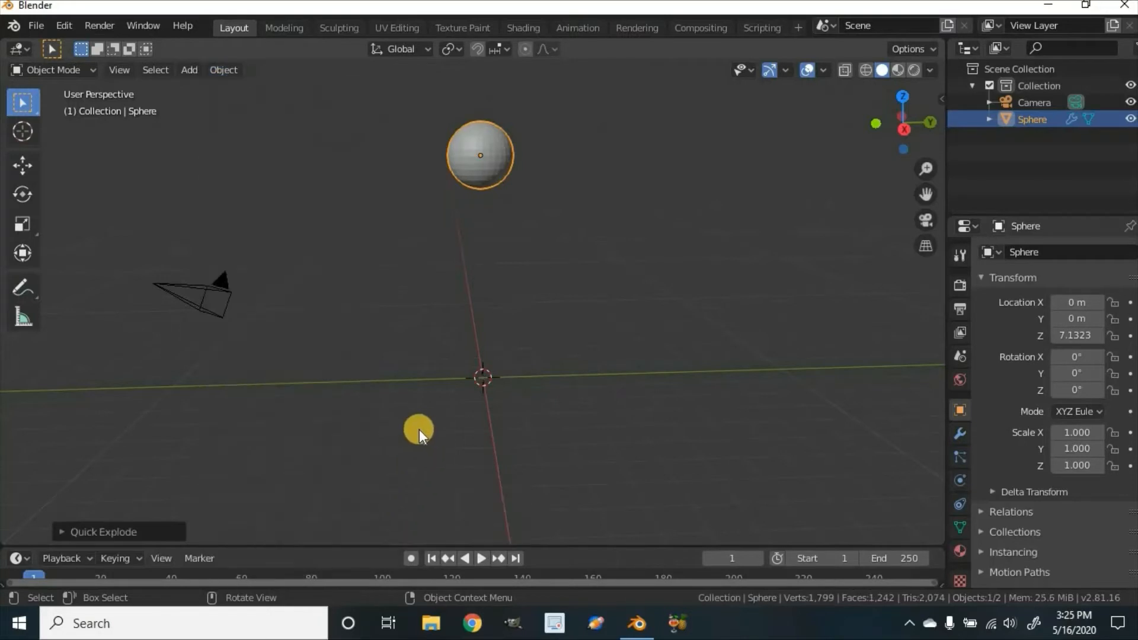
- Play the sphere's explosion animation to check it, then return the timeline to frame 0
left_click(481, 558)
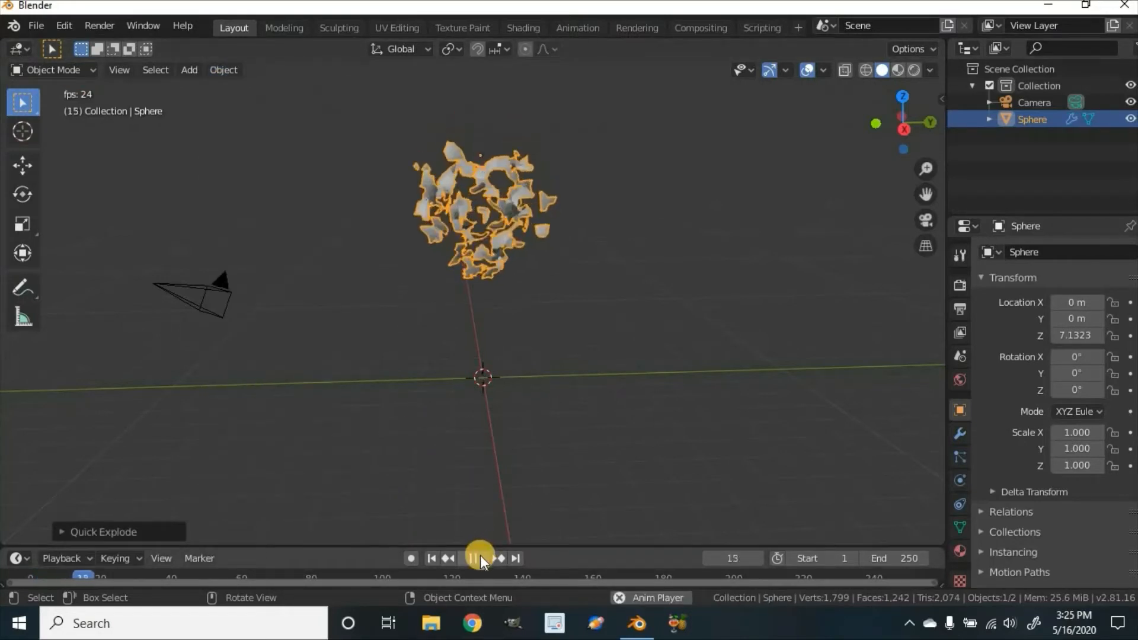
left_click(479, 558)
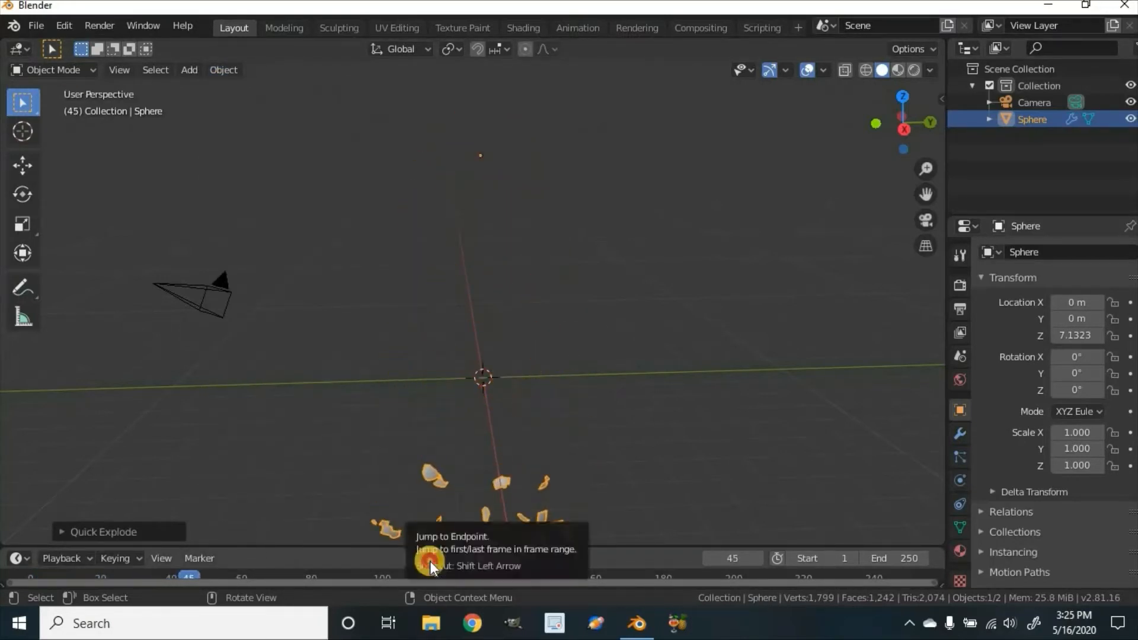
left_click(431, 558)
left_click(440, 531)
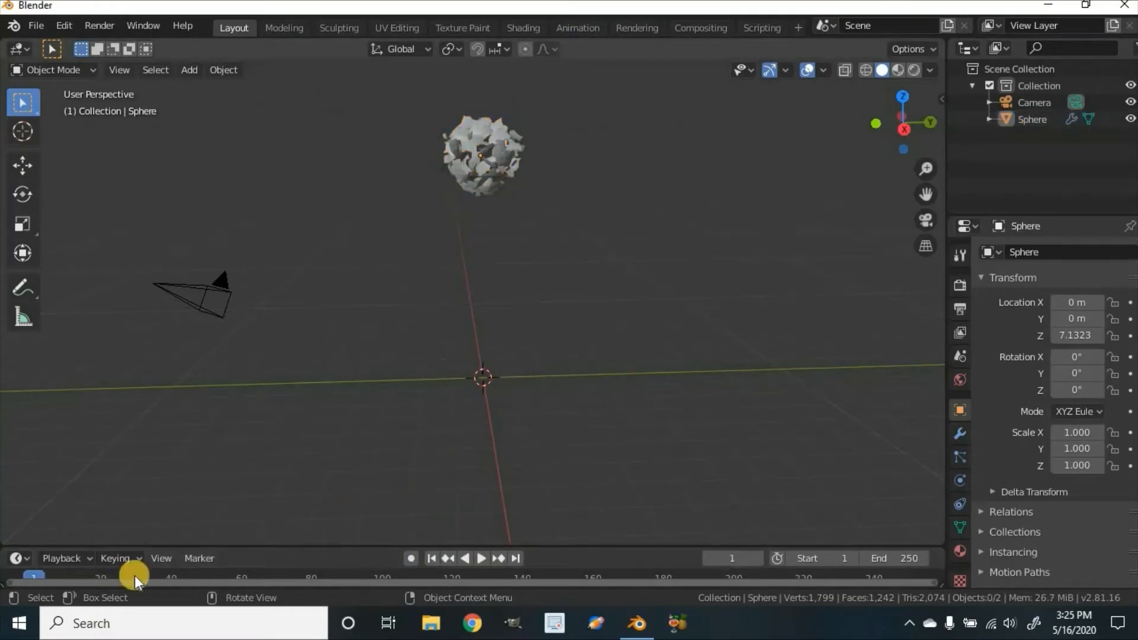
key("space")
left_click(17, 573)
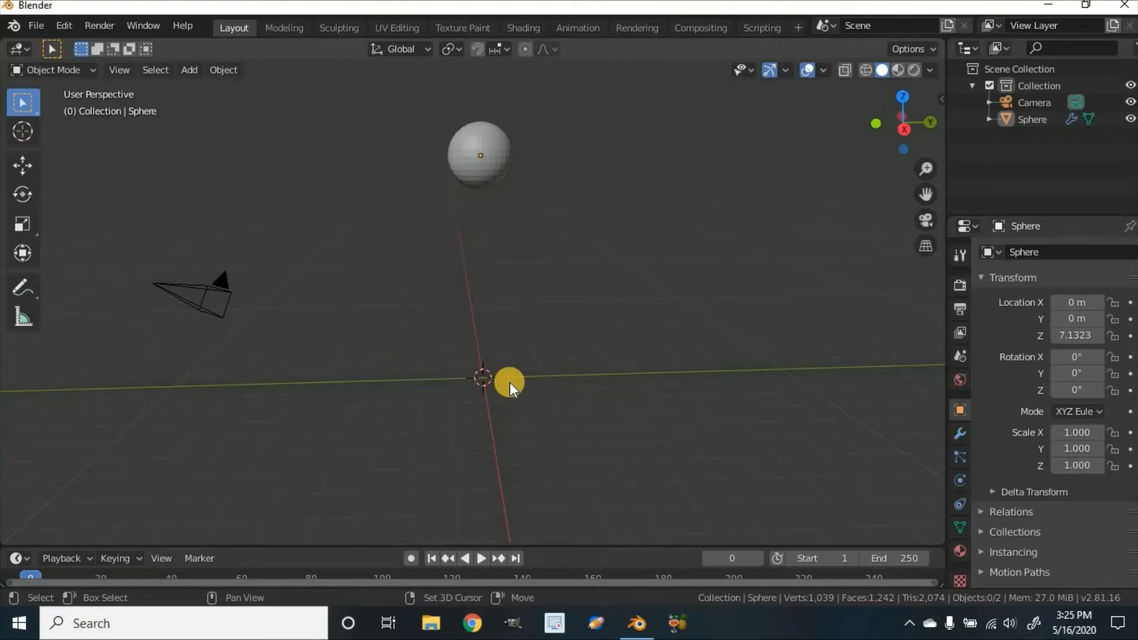
- Add a plane mesh at the world origin below the sphere
key("shift+a")
mouse_move(495, 281)
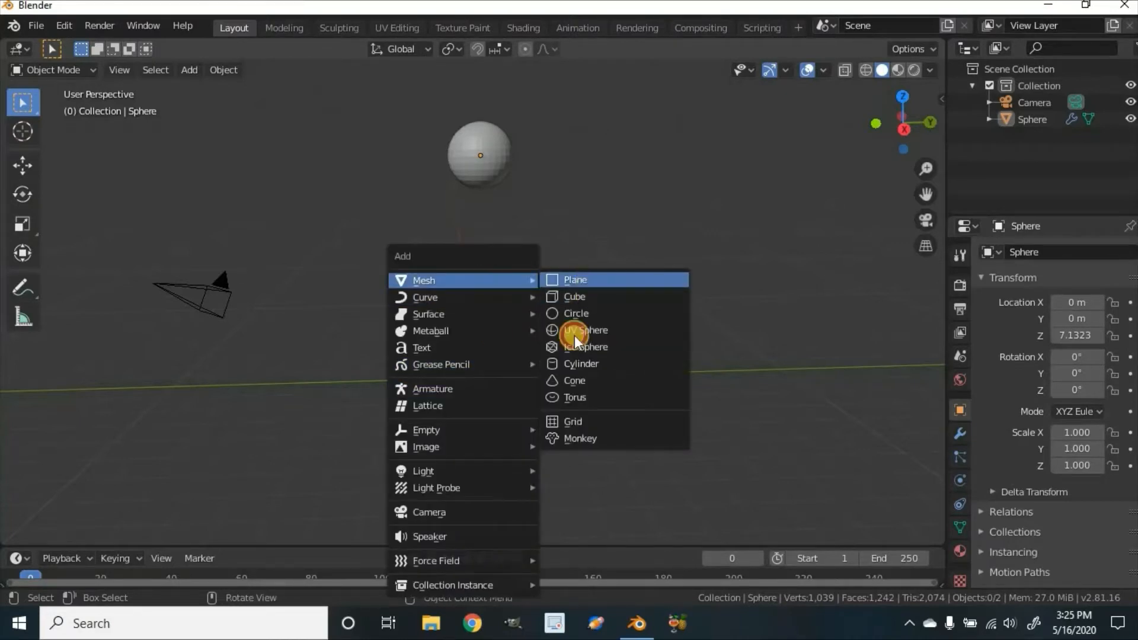
left_click(575, 281)
- Scale the plane up uniformly to about 6.06 so it forms a floor under the sphere
middle_click_drag(561, 357, 538, 409)
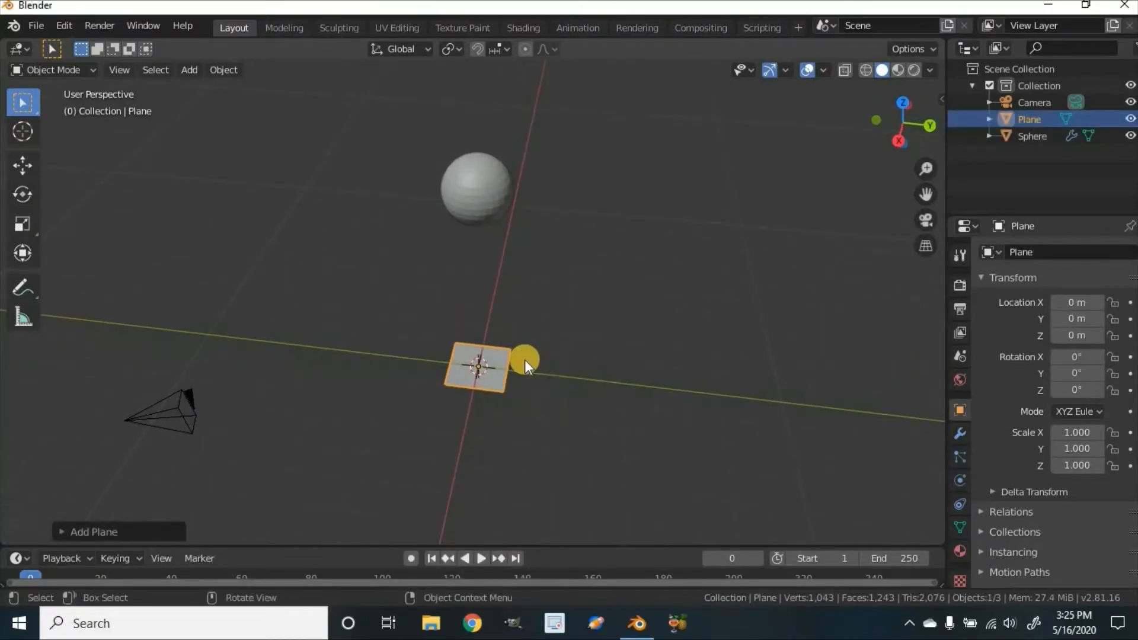
key("s")
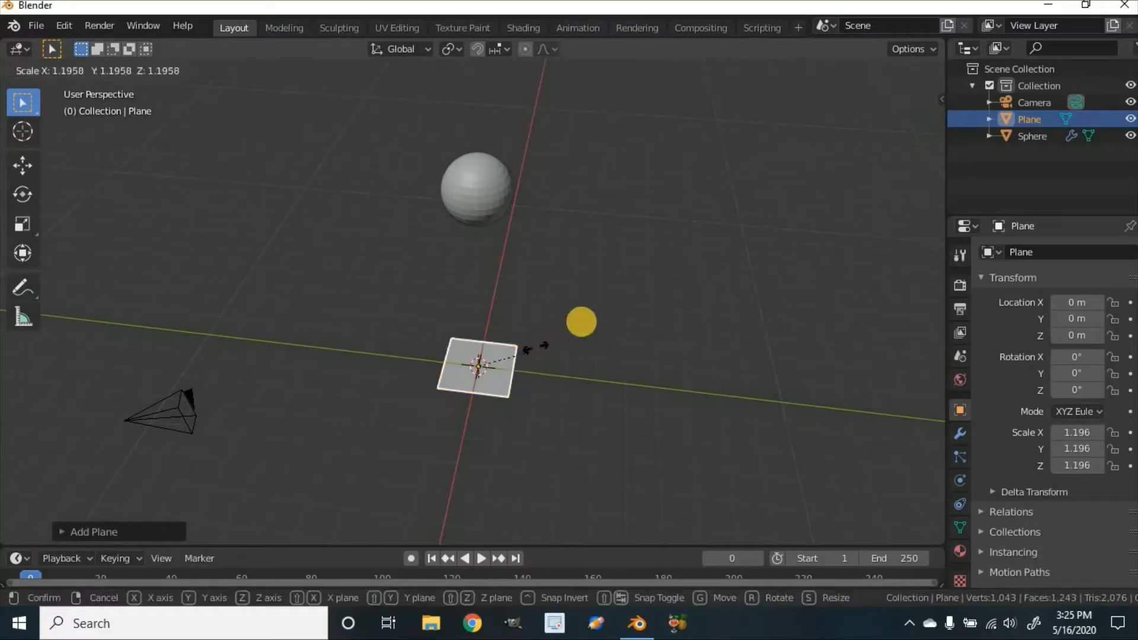
left_click(794, 190)
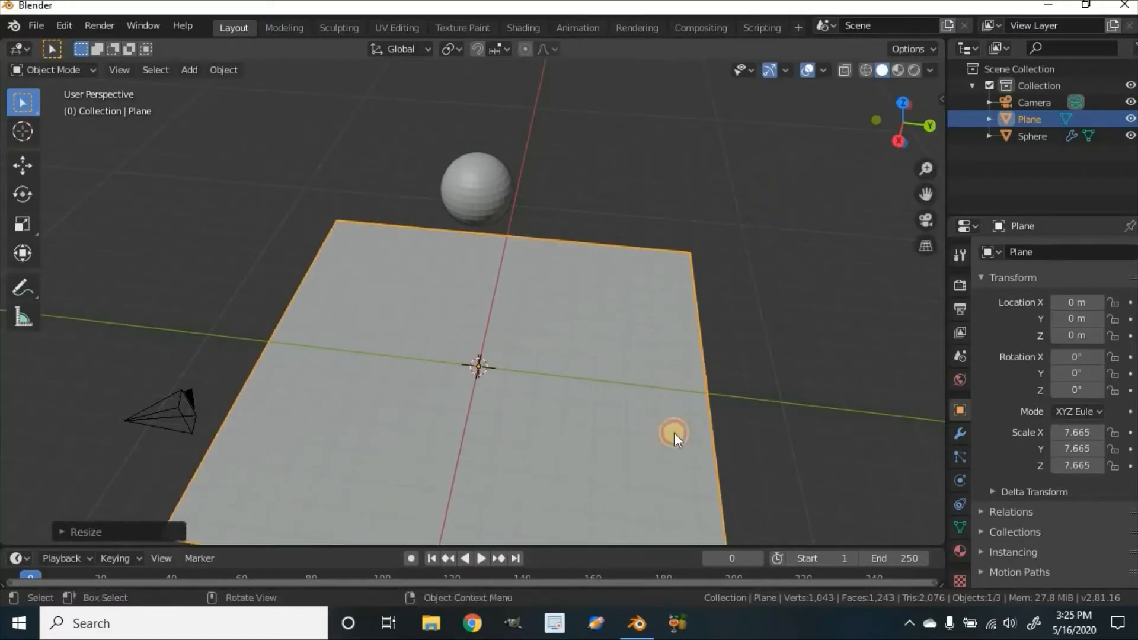
middle_click_drag(674, 433, 725, 282)
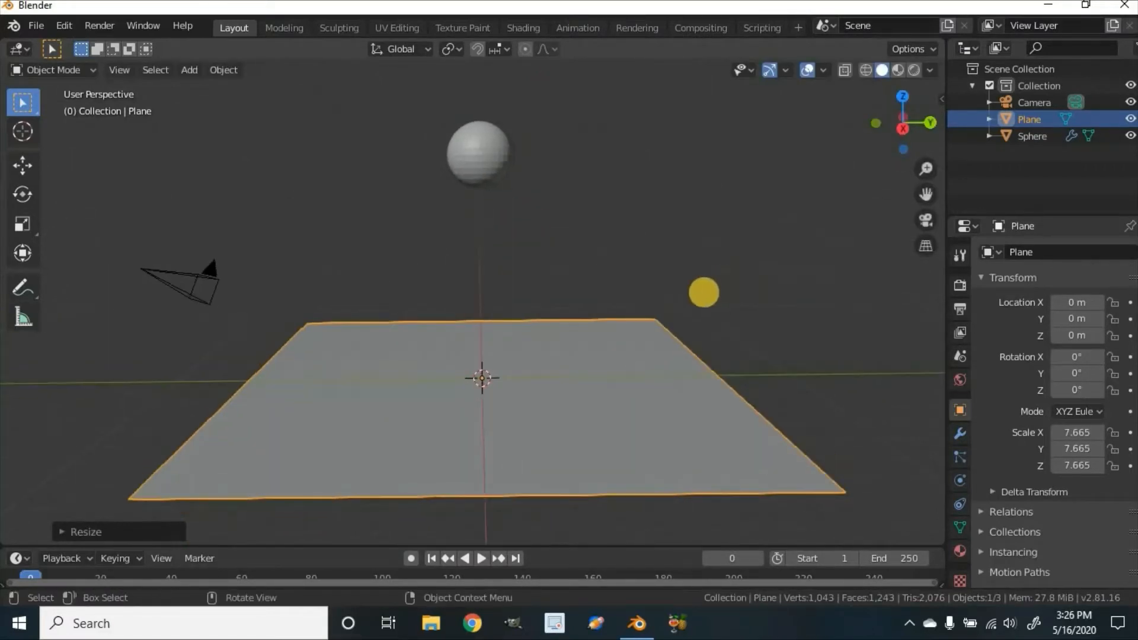
key("s")
left_click(583, 348)
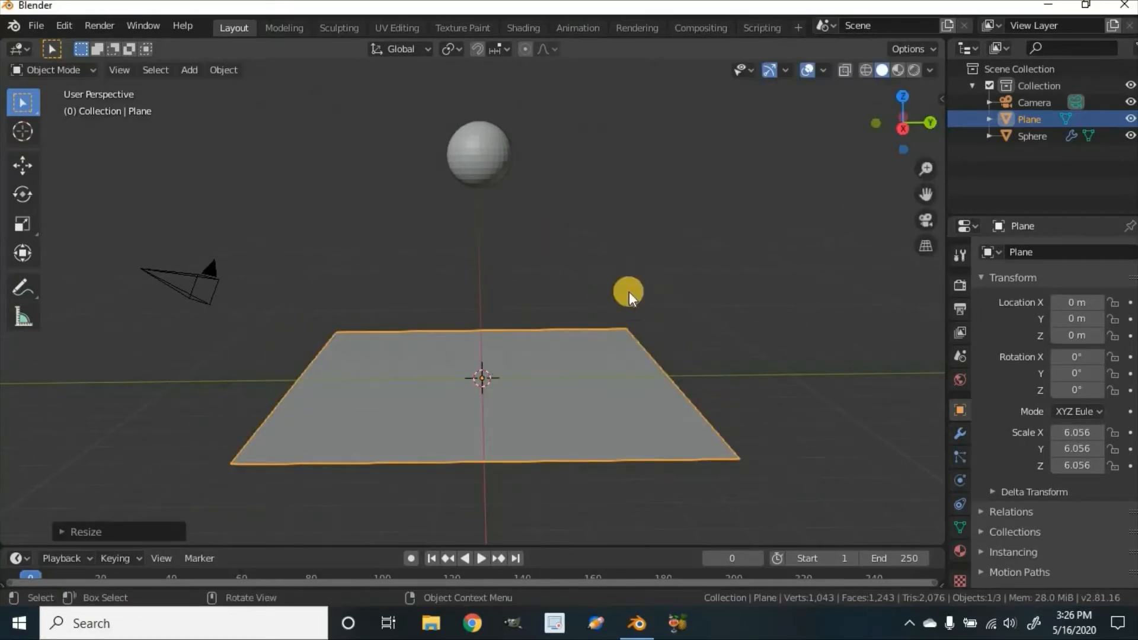
left_click(673, 328)
left_click(607, 363)
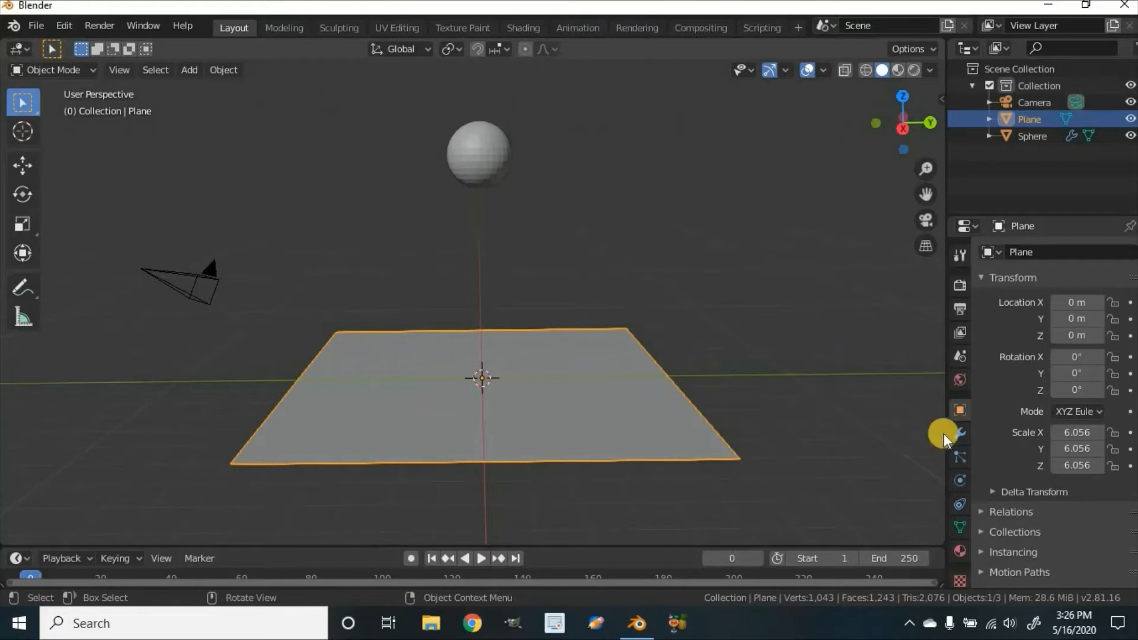
- Enable Collision physics on the plane
left_click(958, 497)
left_click(959, 485)
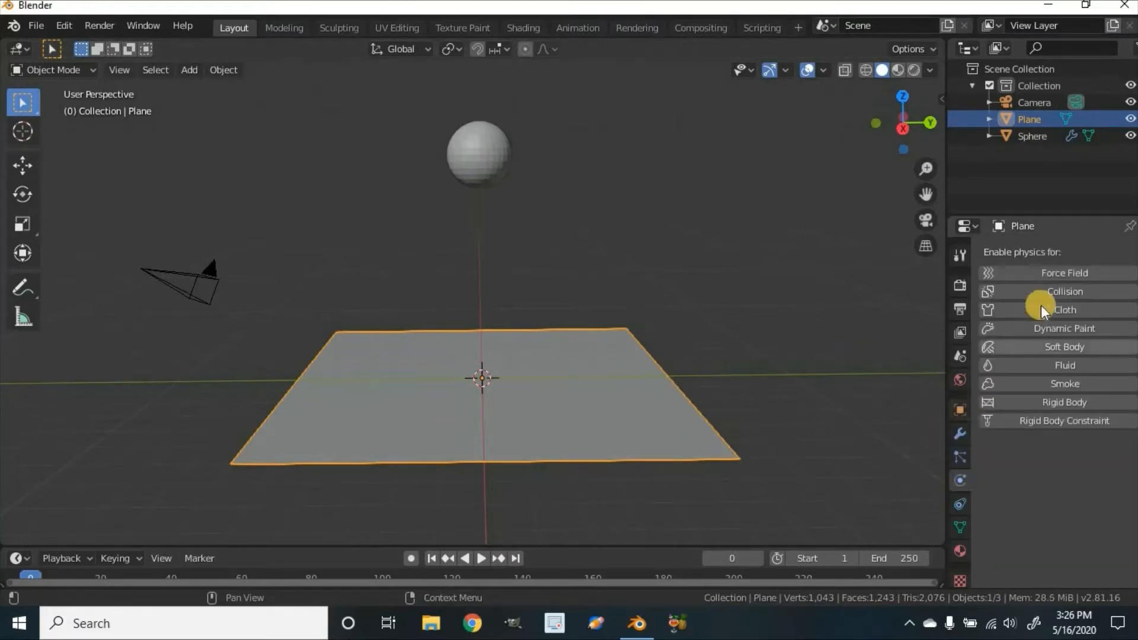
left_click(1046, 291)
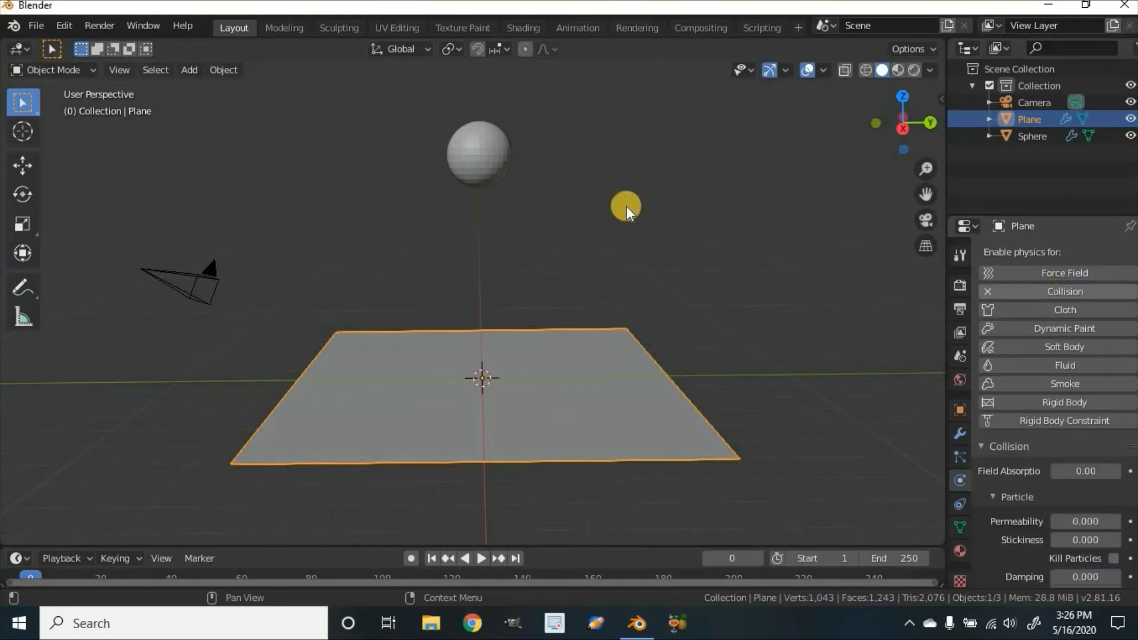
- Play the animation to check how the fragments collide with the plane, and return to frame 1
left_click(480, 553)
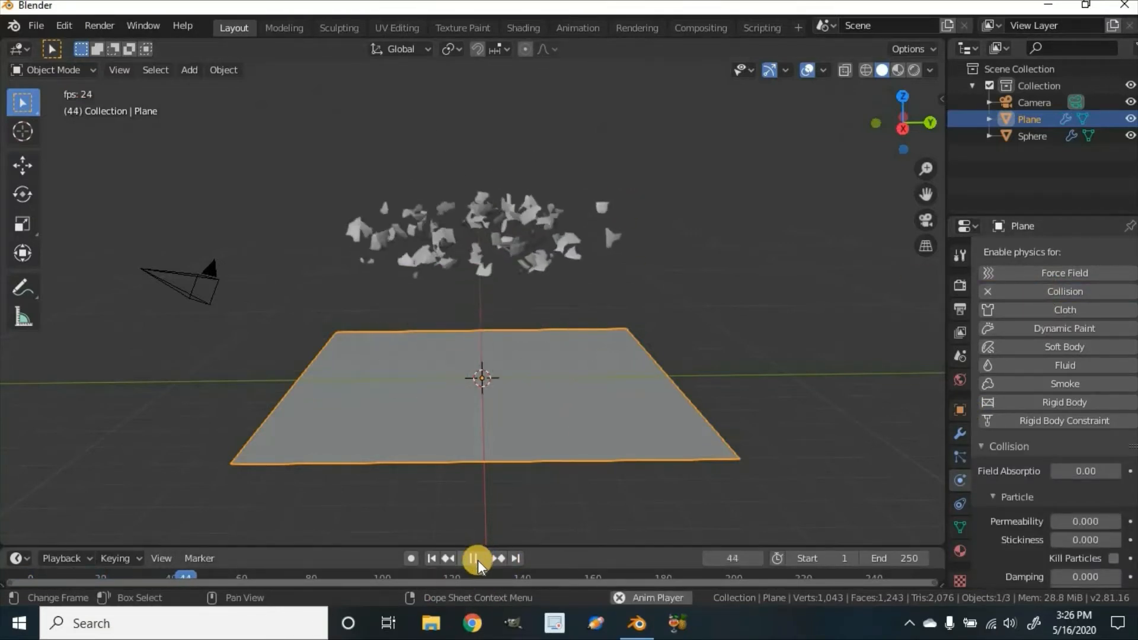
left_click(430, 557)
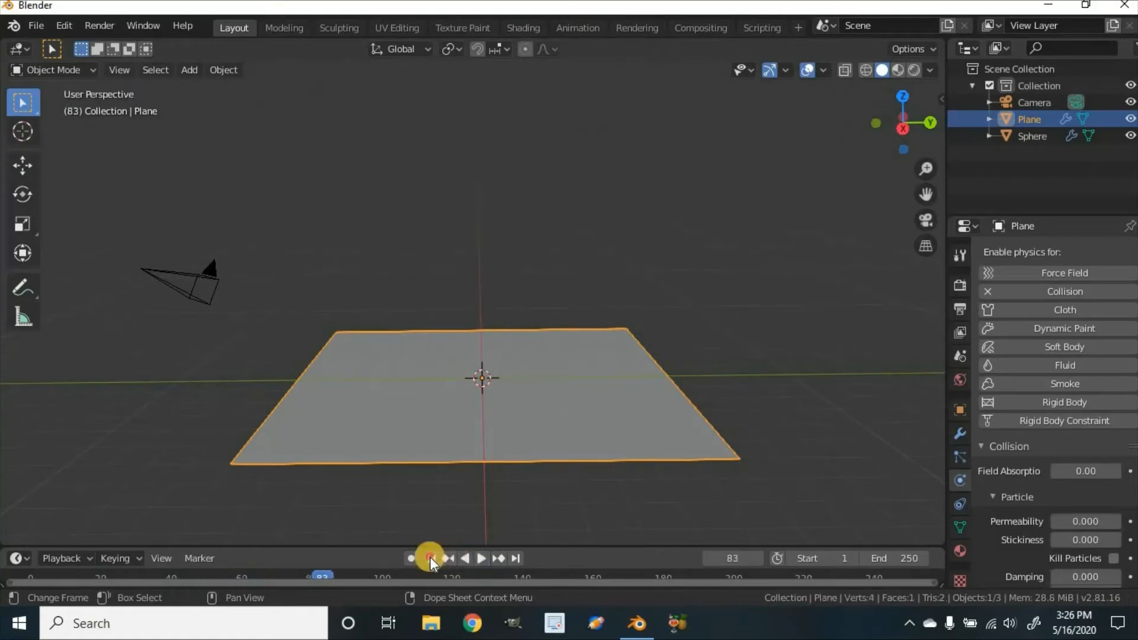
left_click(475, 560)
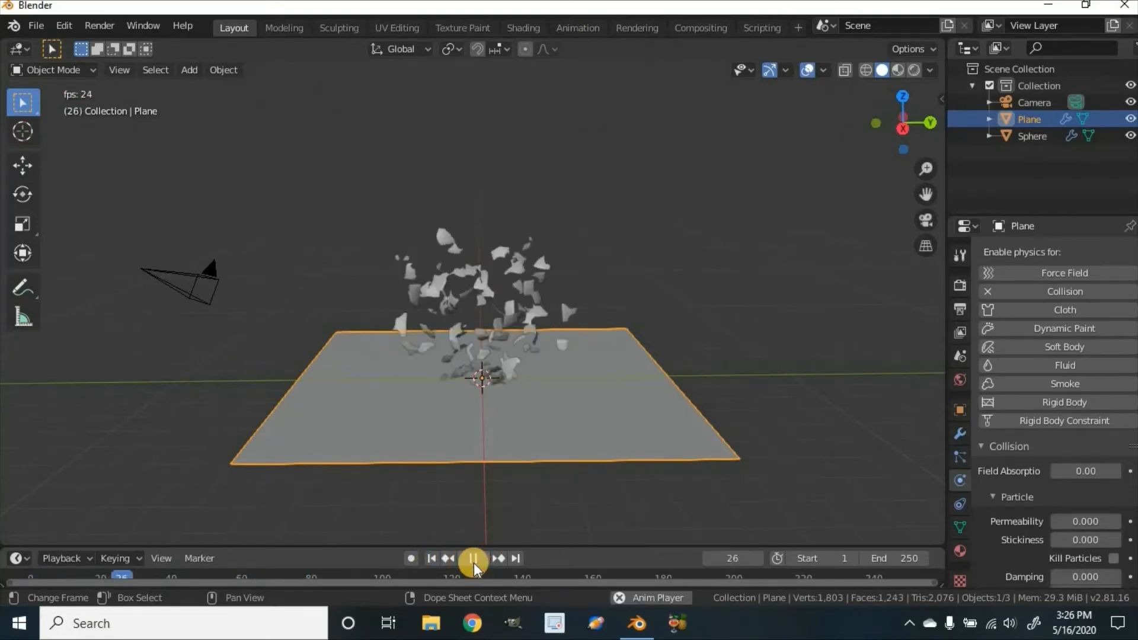
left_click(466, 560)
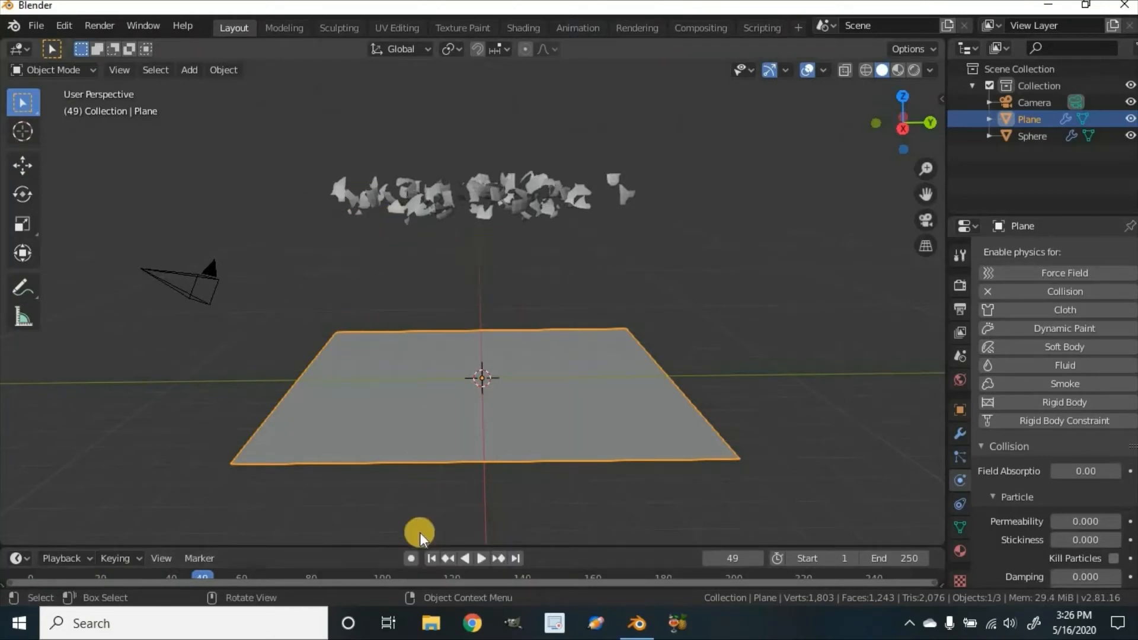
left_click(433, 557)
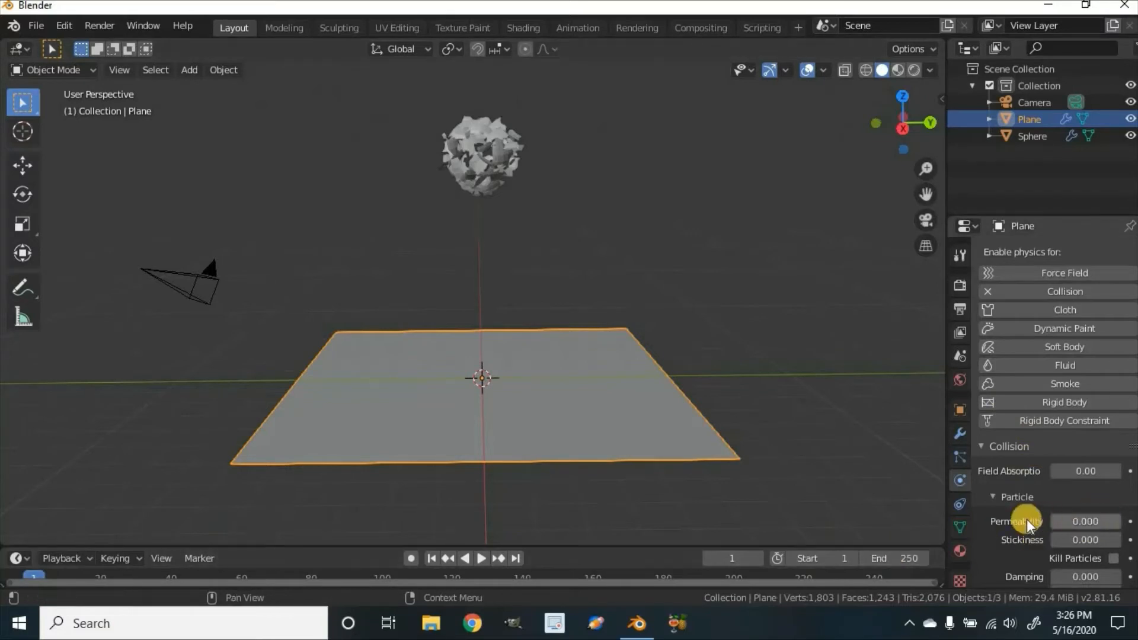
- Set the plane's particle collision damping to 1.000 and play the animation
scroll(996, 500, "down", 2)
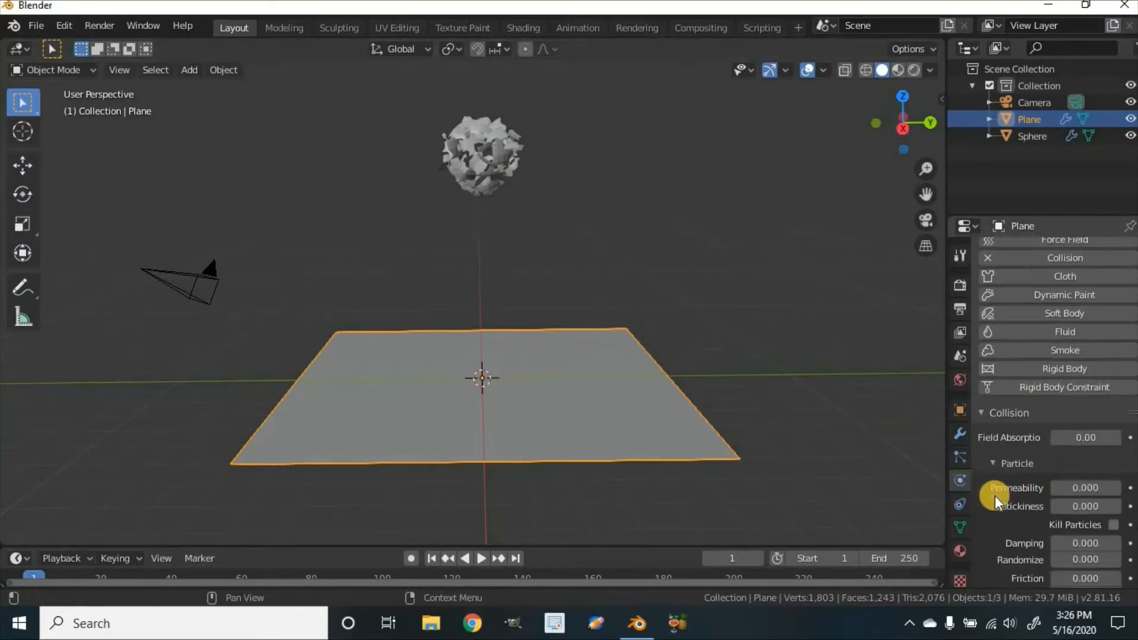
scroll(999, 497, "down", 2)
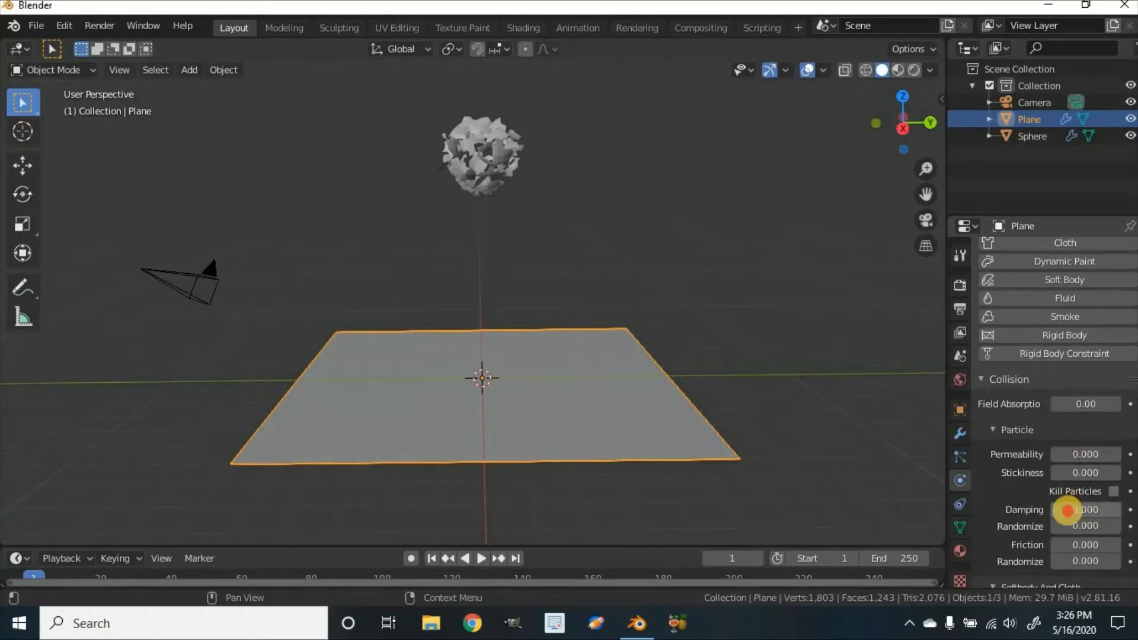
left_click_drag(1066, 511, 91, 513)
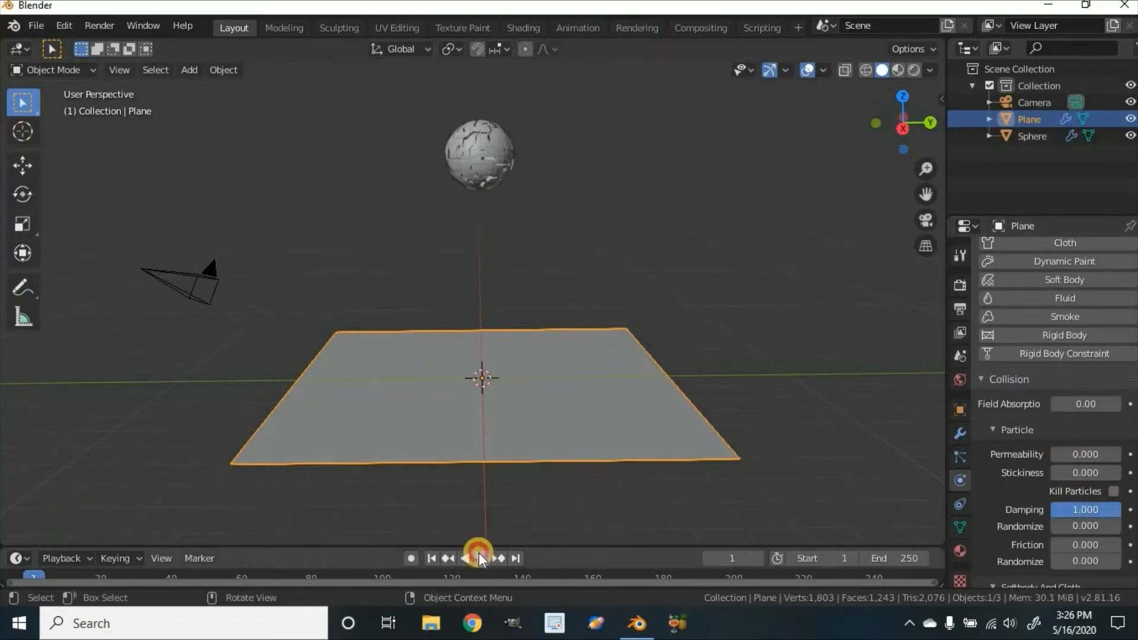
left_click(478, 558)
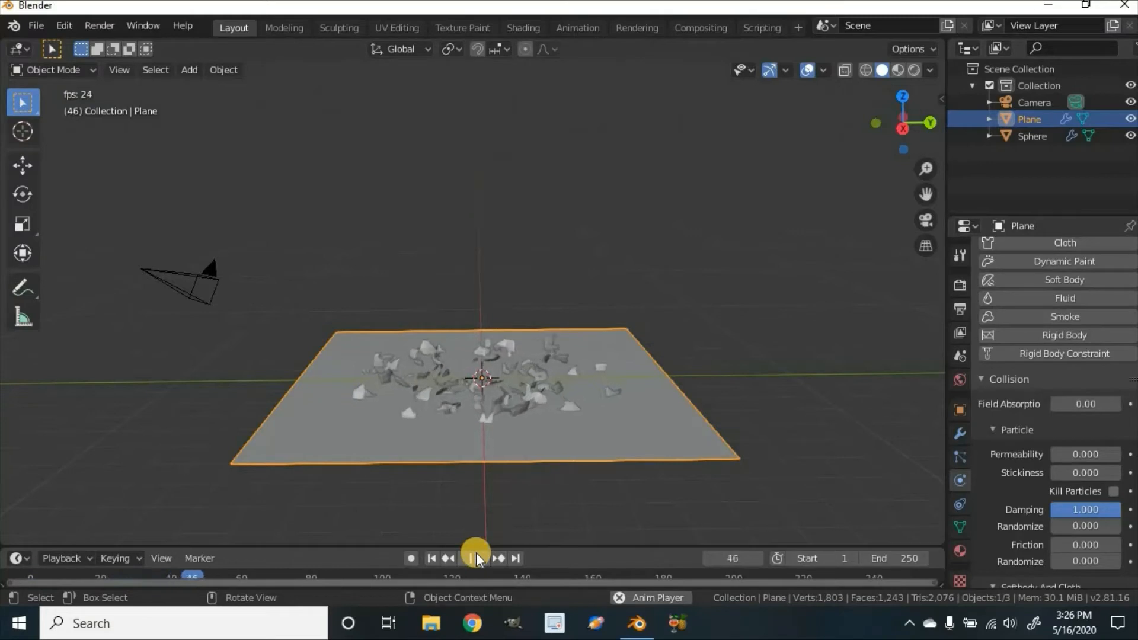
- Set the plane's particle collision damping to 0.767, then play the animation and return to frame 1
left_click(479, 558)
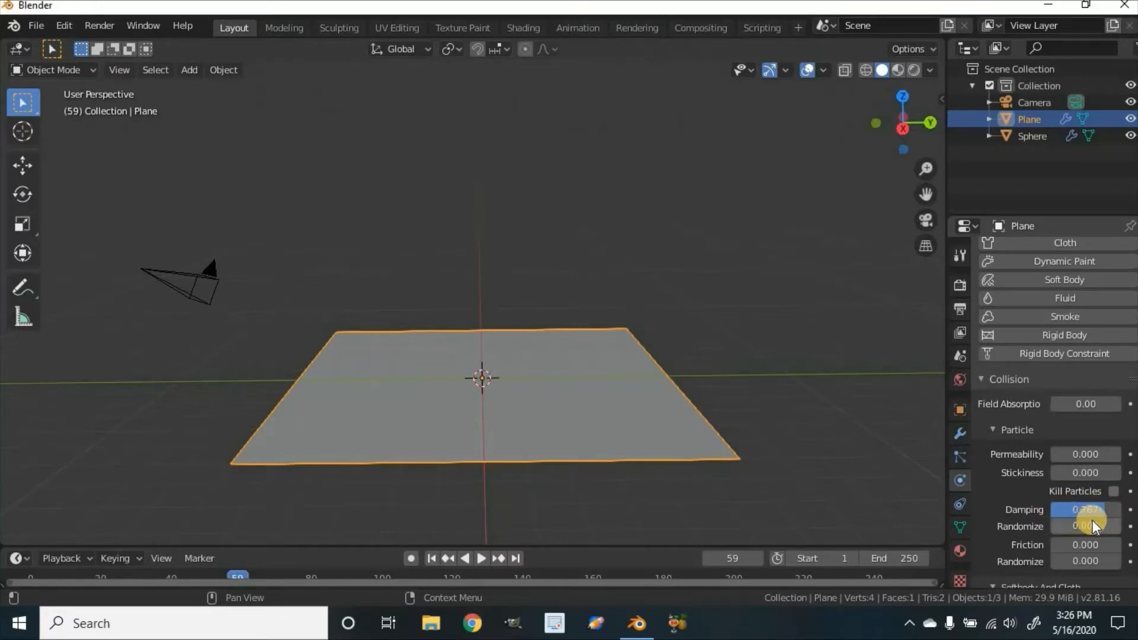
left_click(449, 557)
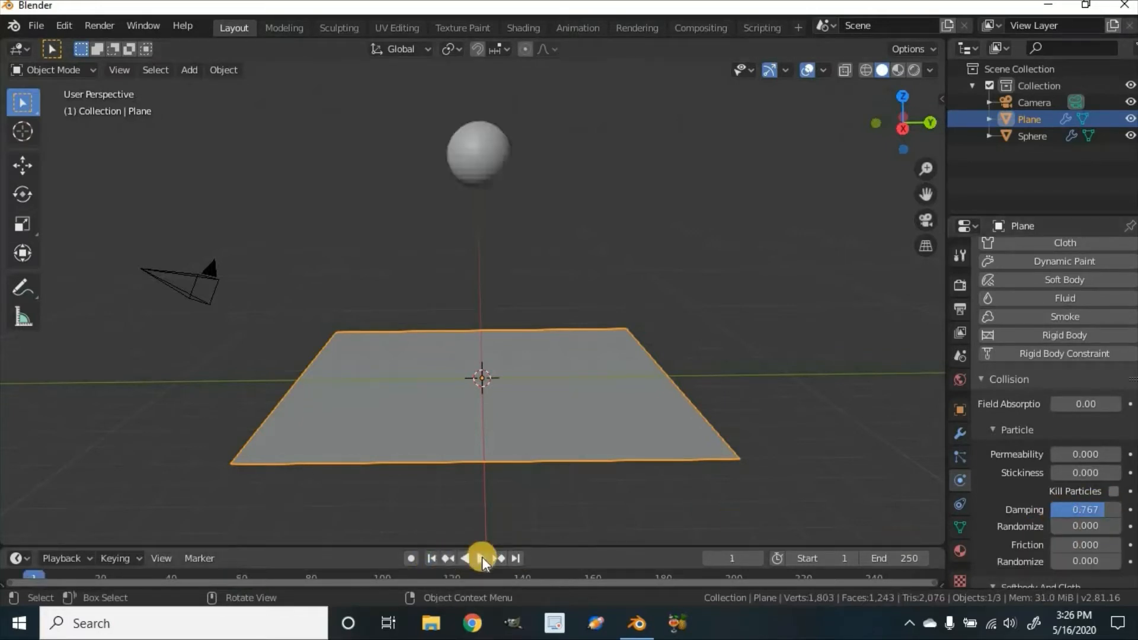
left_click(482, 556)
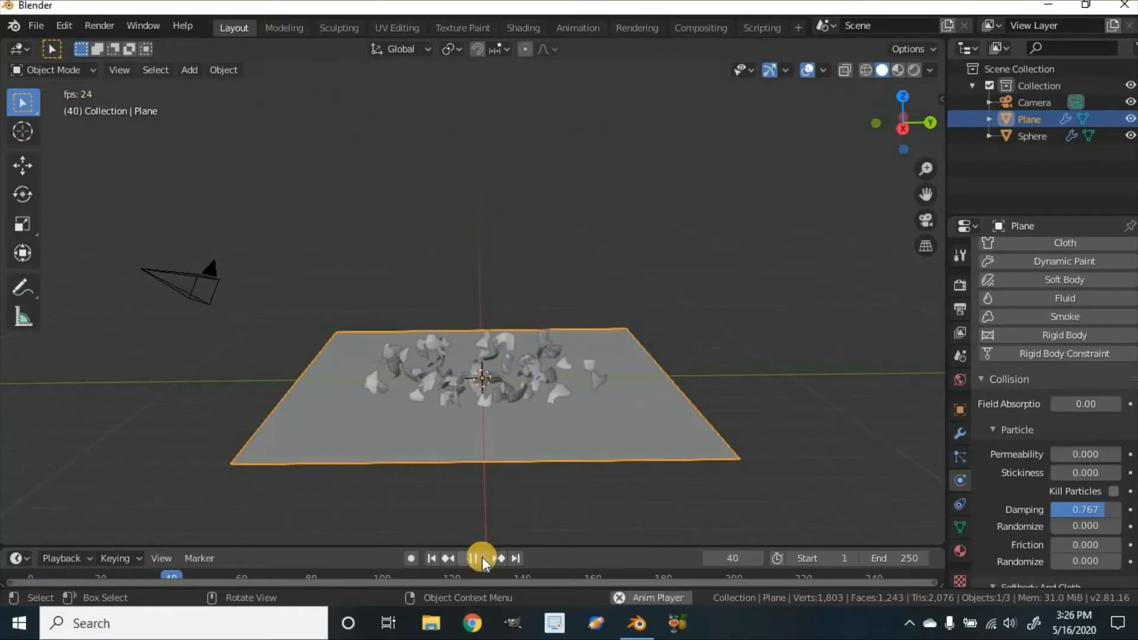
left_click(482, 557)
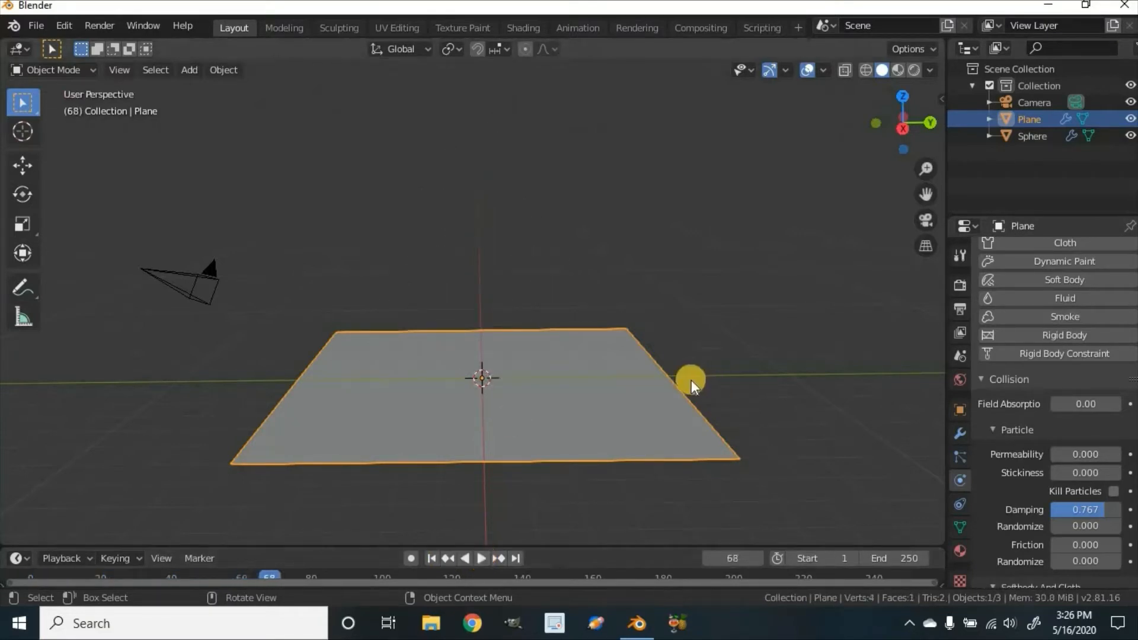
left_click(431, 555)
- Select the sphere and open its particle system settings
left_click(485, 156)
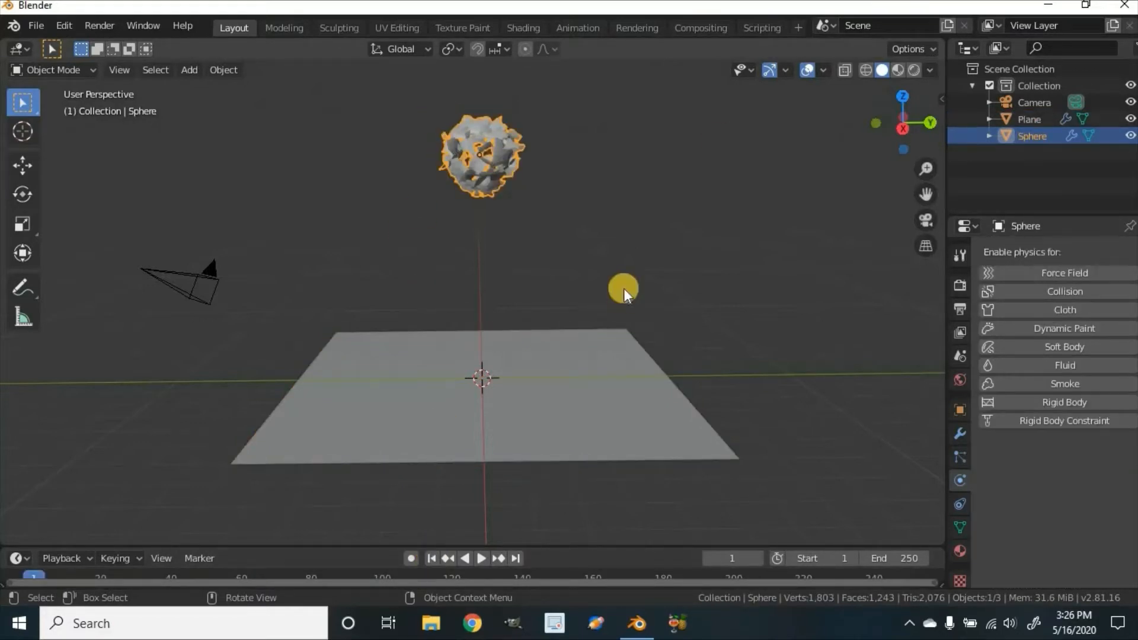
left_click(959, 525)
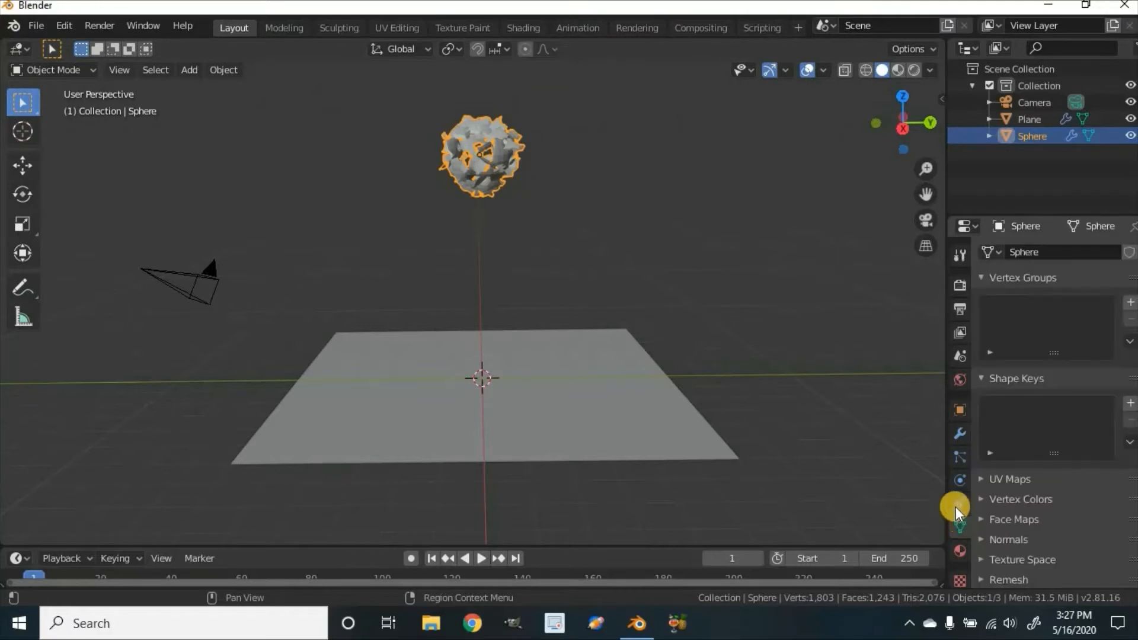
left_click(955, 506)
left_click(958, 454)
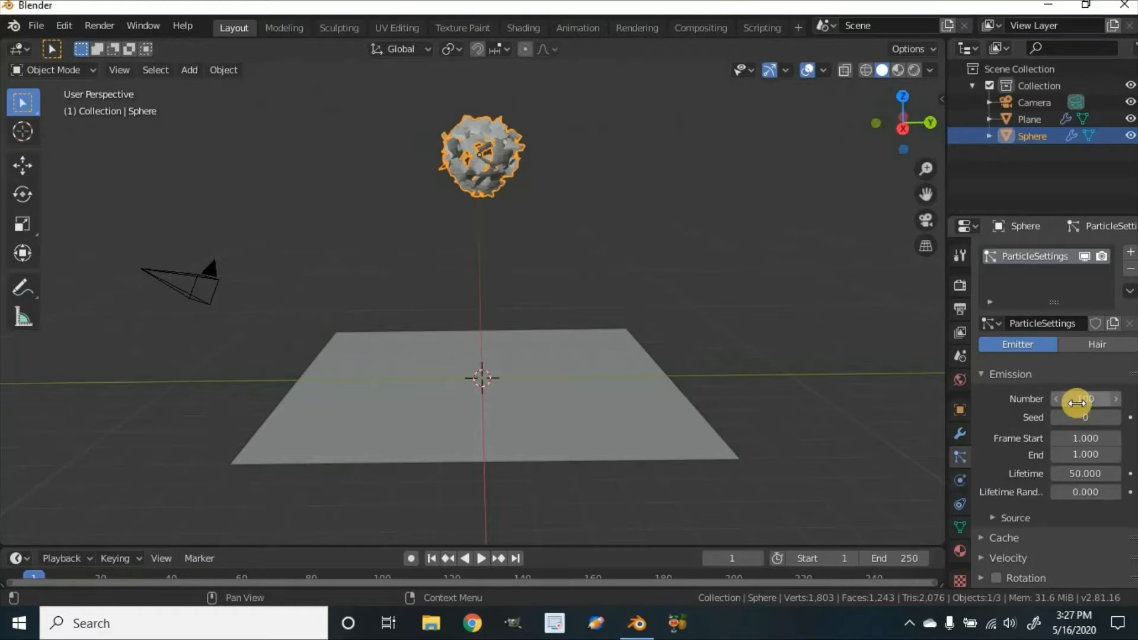
- Set the sphere's particle emission number to 126 and play the animation briefly
left_click_drag(1076, 403, 1100, 399)
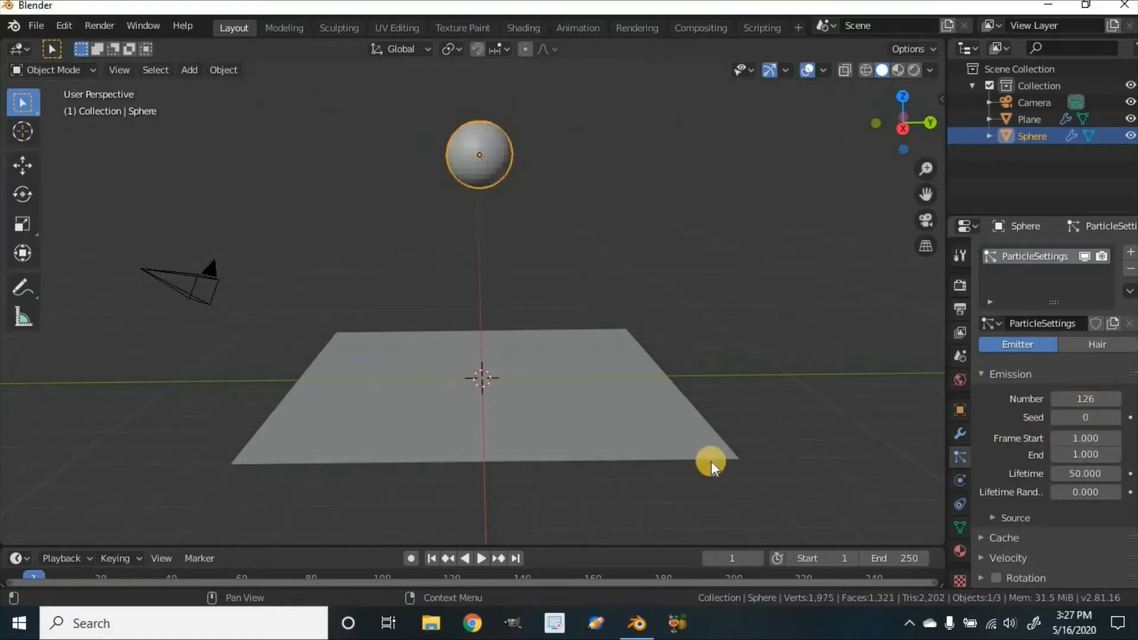
left_click(479, 558)
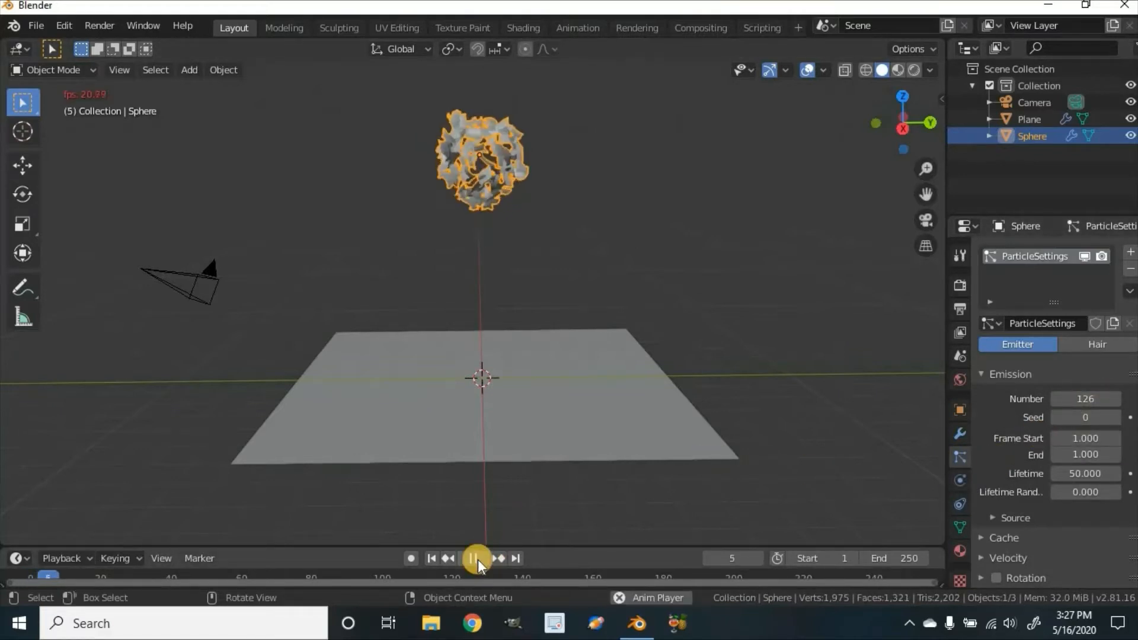
left_click(478, 559)
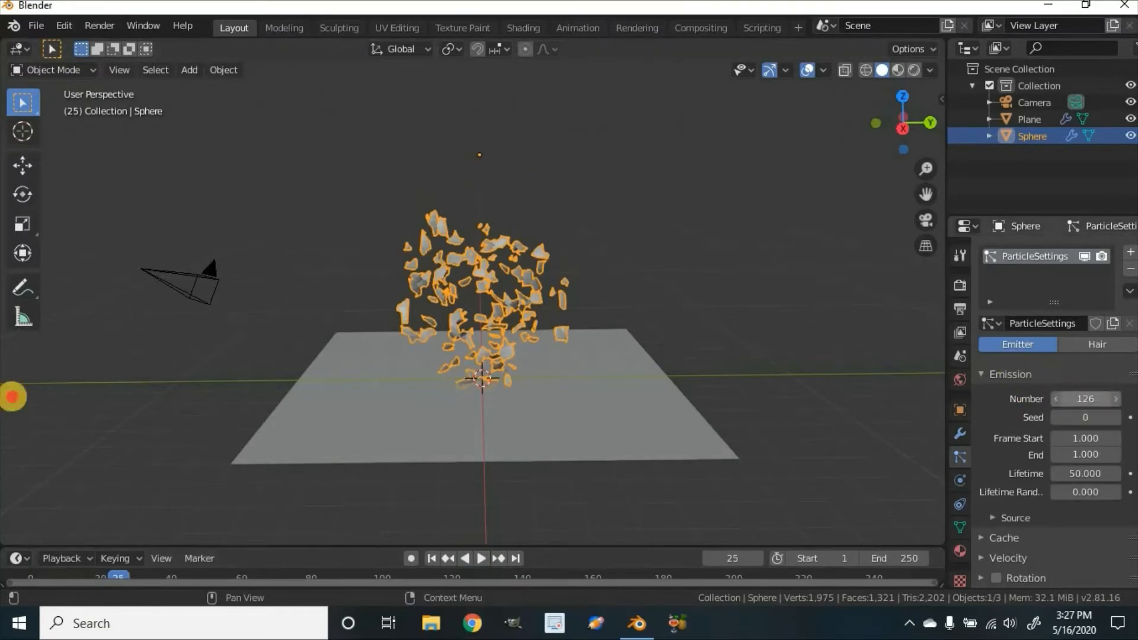
- Raise the sphere's particle emission number to 484 and play the explosion from frame 1
left_click_drag(12, 397, 1085, 398)
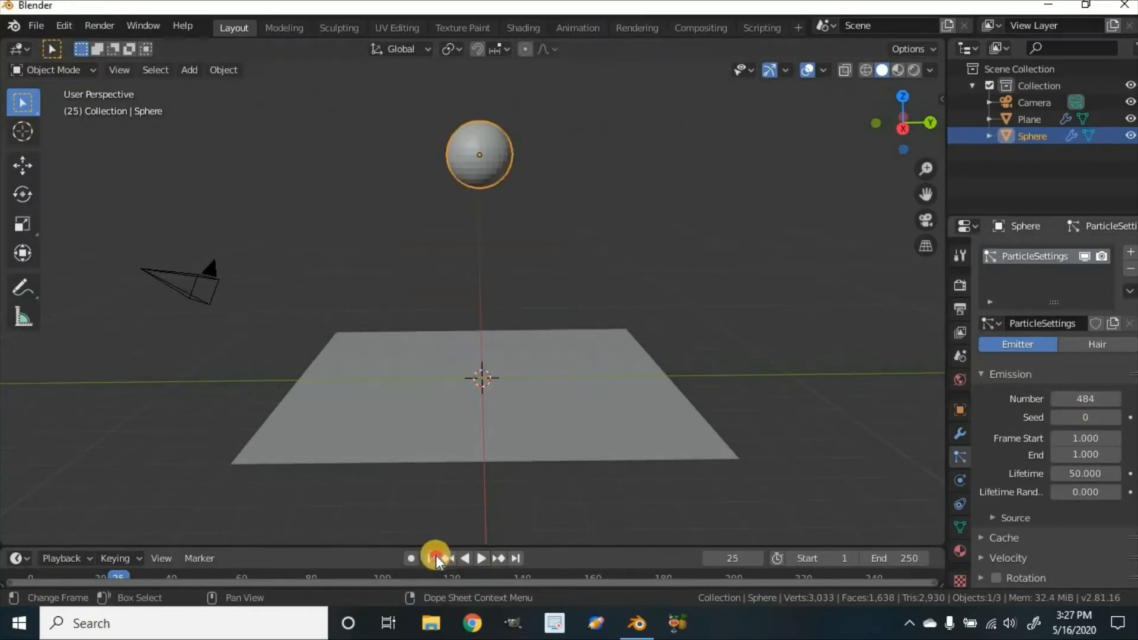
left_click(434, 557)
left_click(481, 558)
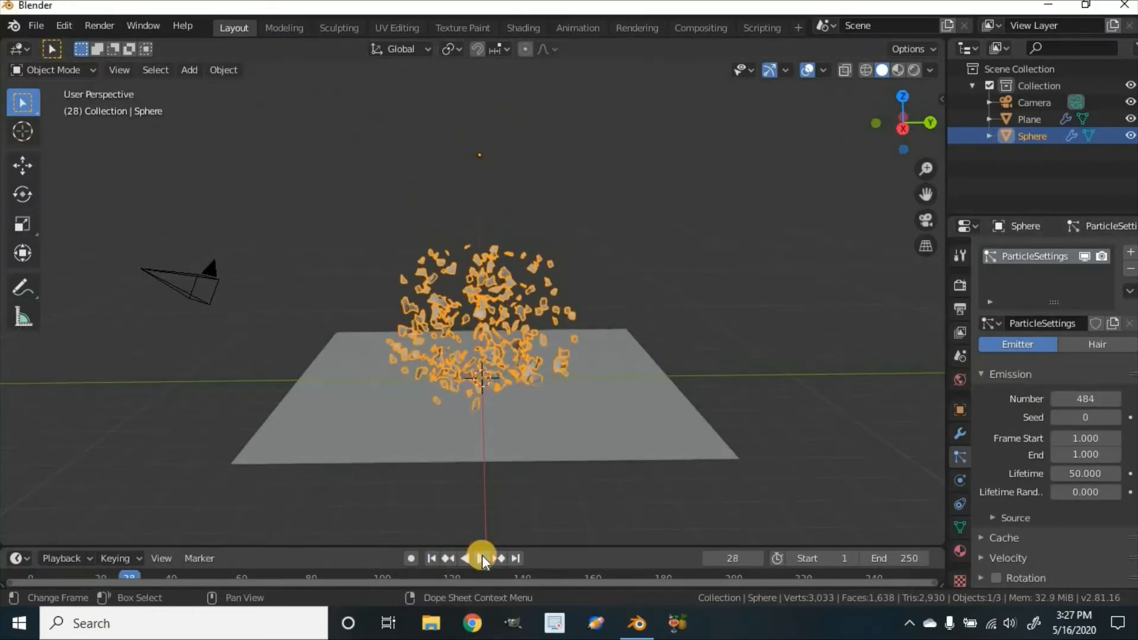
left_click(482, 559)
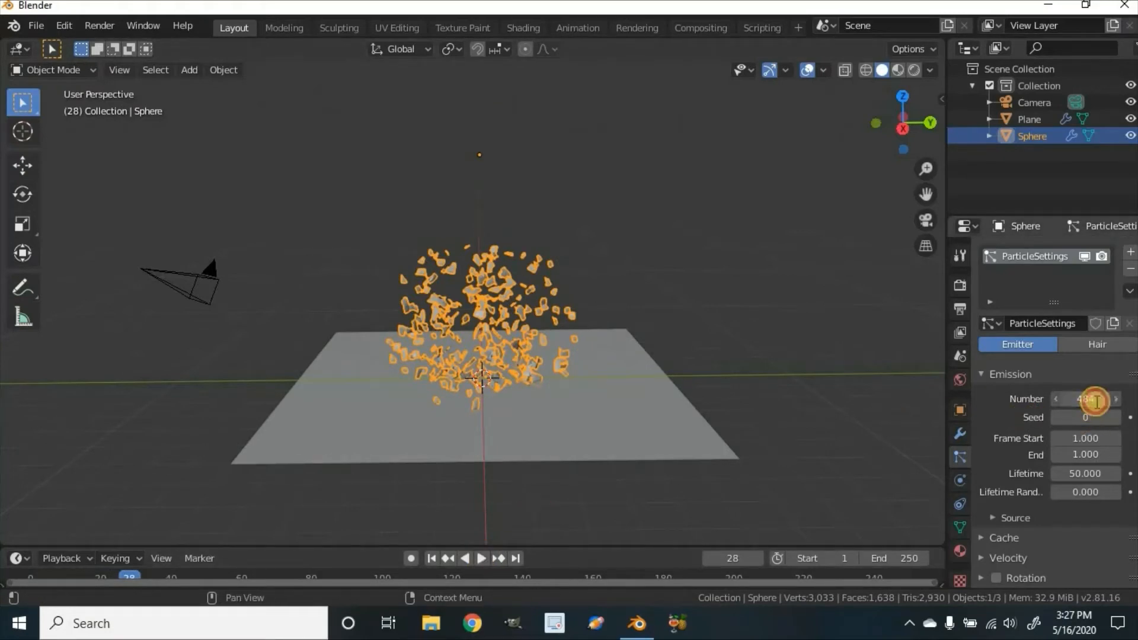
- Set the sphere's particle emission number to 100 and play the explosion from frame 1
left_click(1095, 400)
type("100")
key("Return")
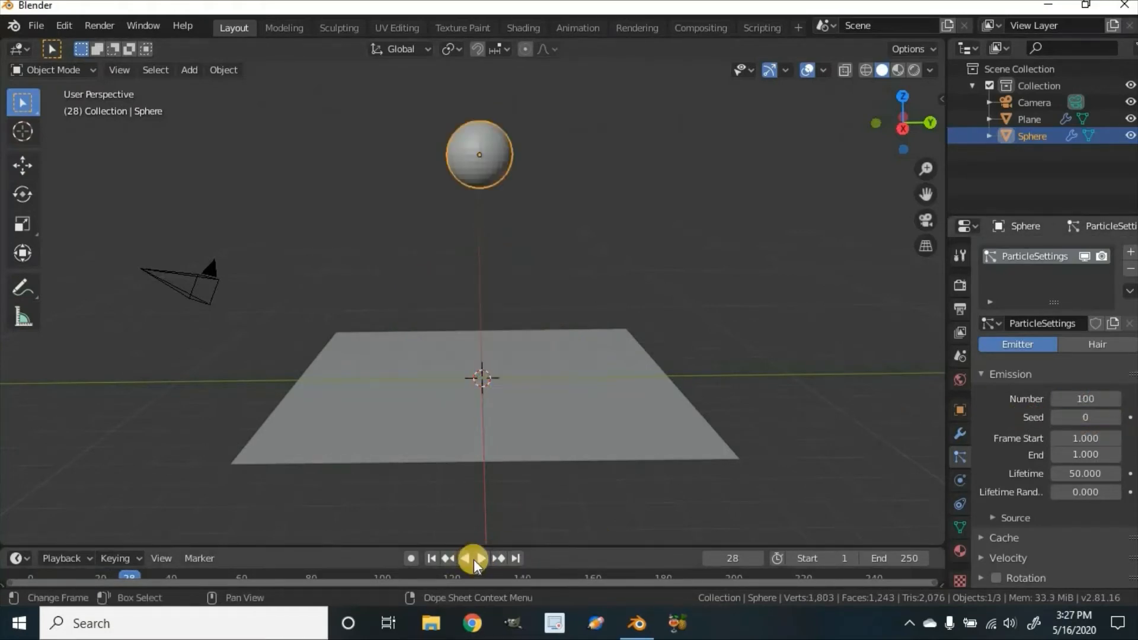
left_click(435, 559)
left_click(482, 559)
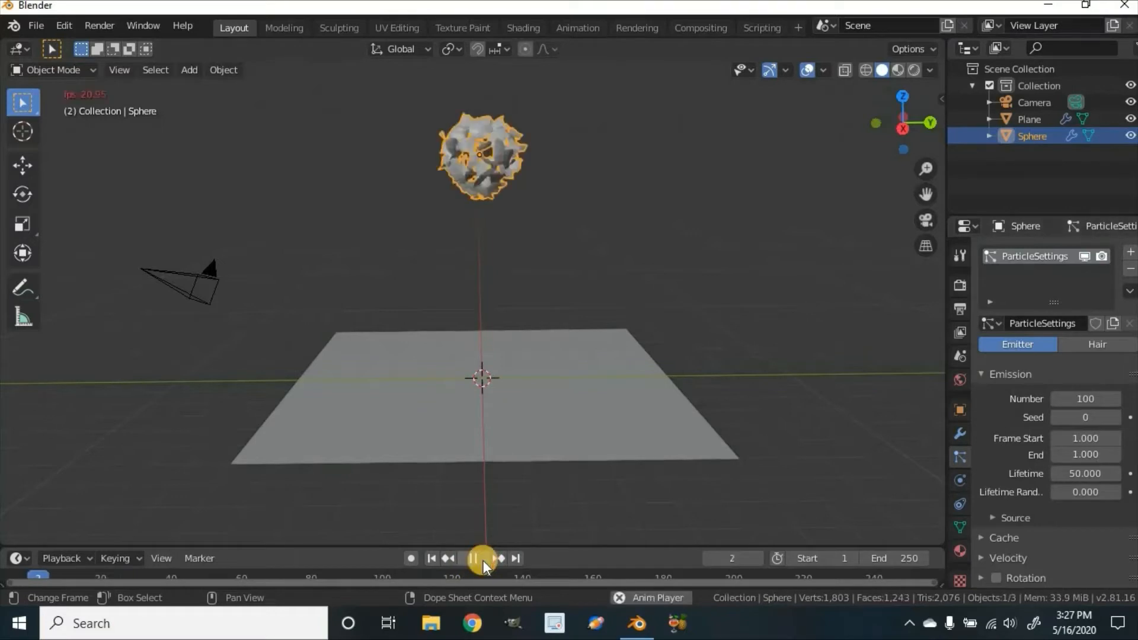
left_click(482, 559)
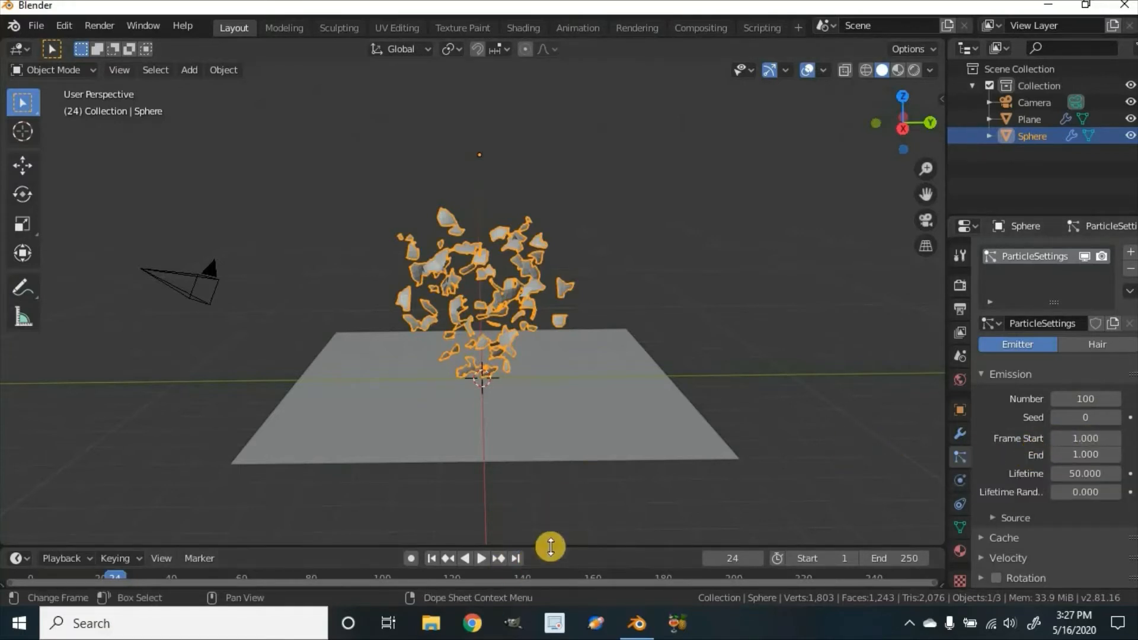
- Enlarge the timeline and, at frame 1, set the sphere's particle emission end frame to 30
left_click_drag(551, 546, 563, 502)
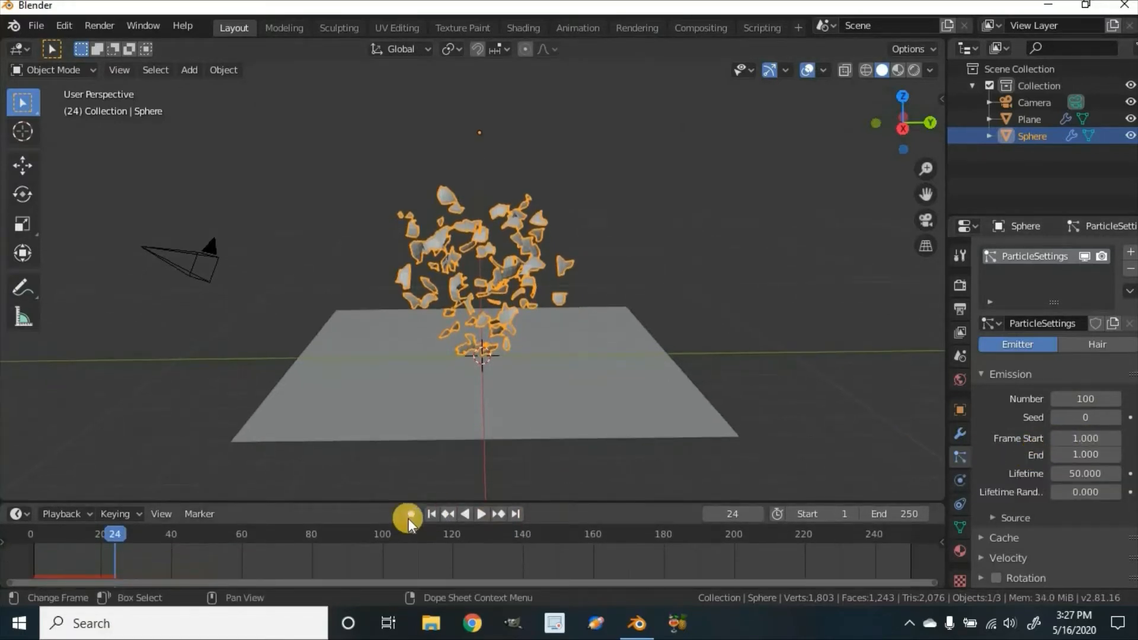
left_click(429, 514)
left_click(1107, 398)
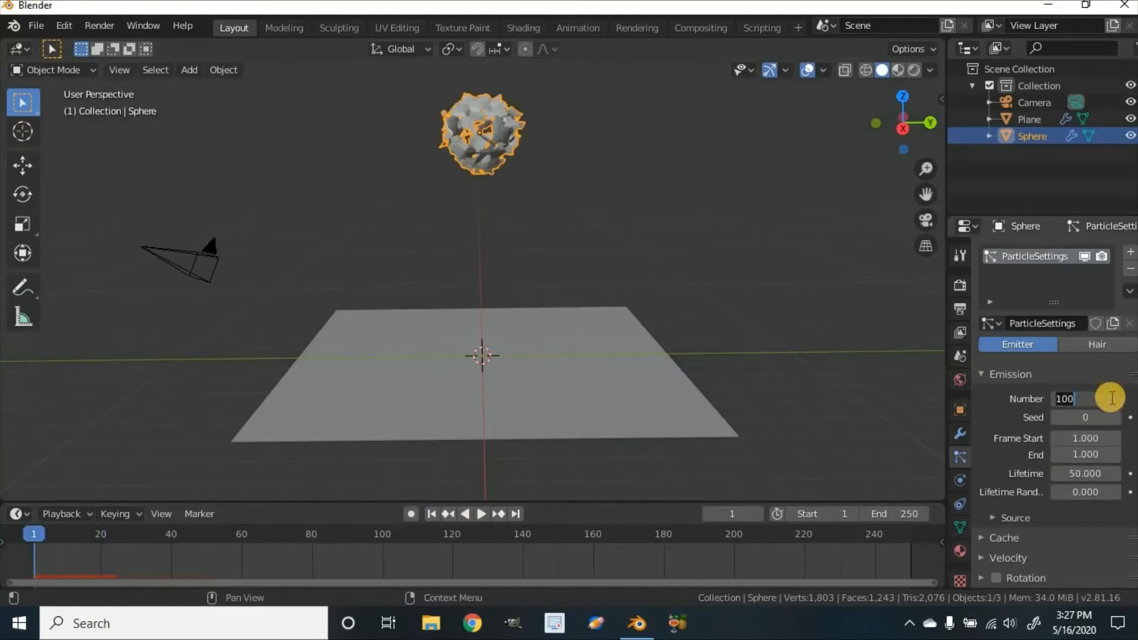
left_click(1076, 438)
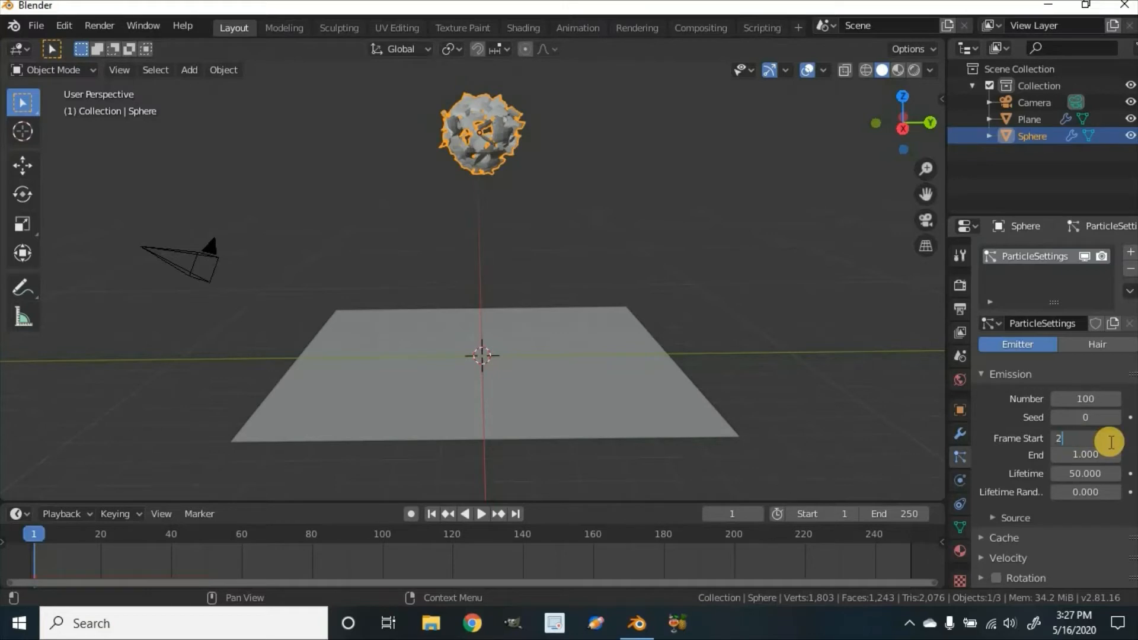
key("Return")
left_click(1101, 455)
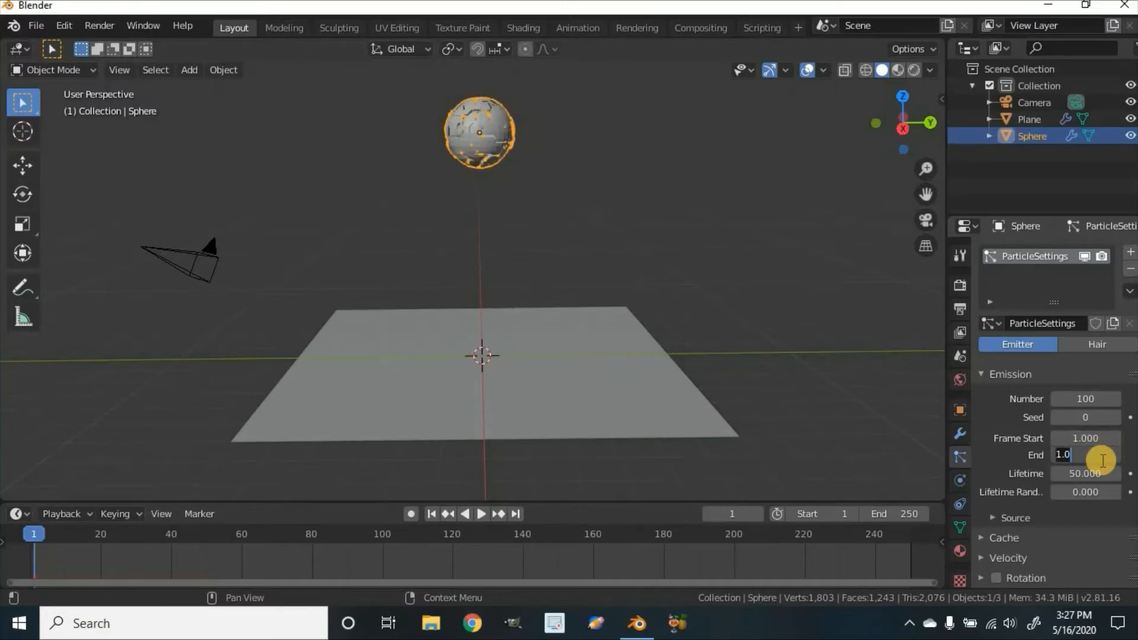
type("30")
key("Return")
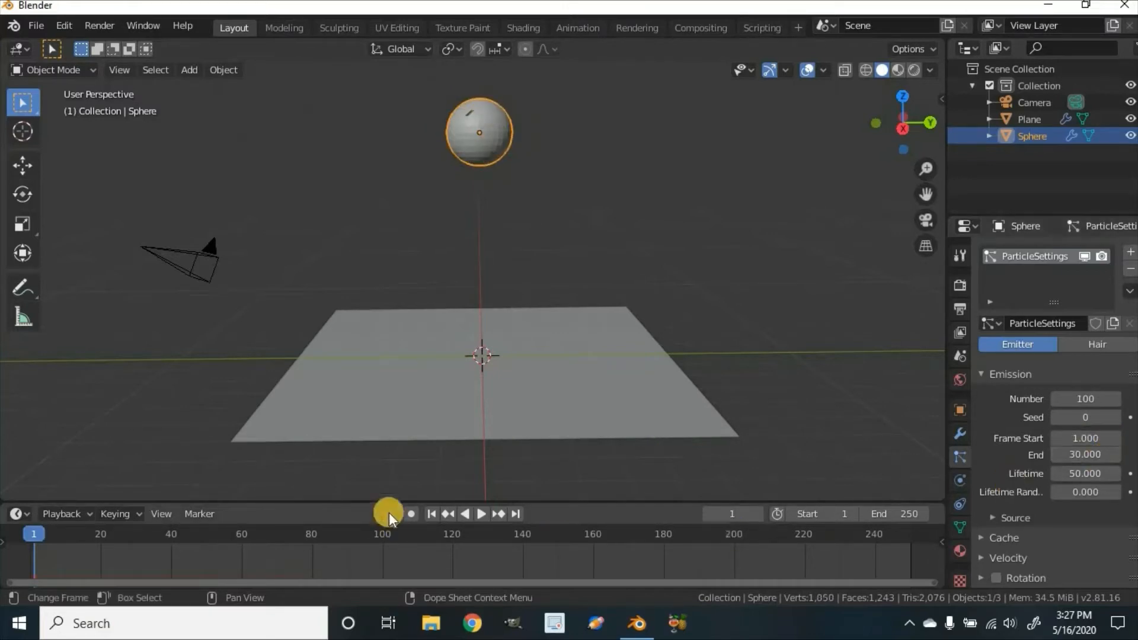
- Play the animation twice from frame 1 to check how gradually the sphere breaks apart
left_click(480, 514)
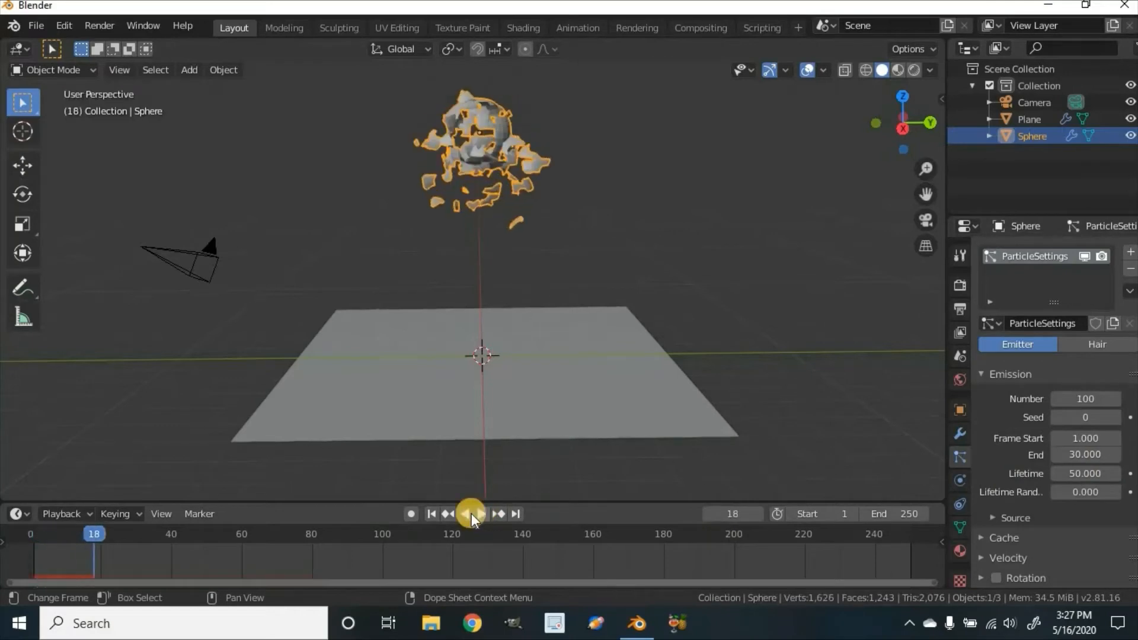
left_click(426, 514)
left_click(481, 514)
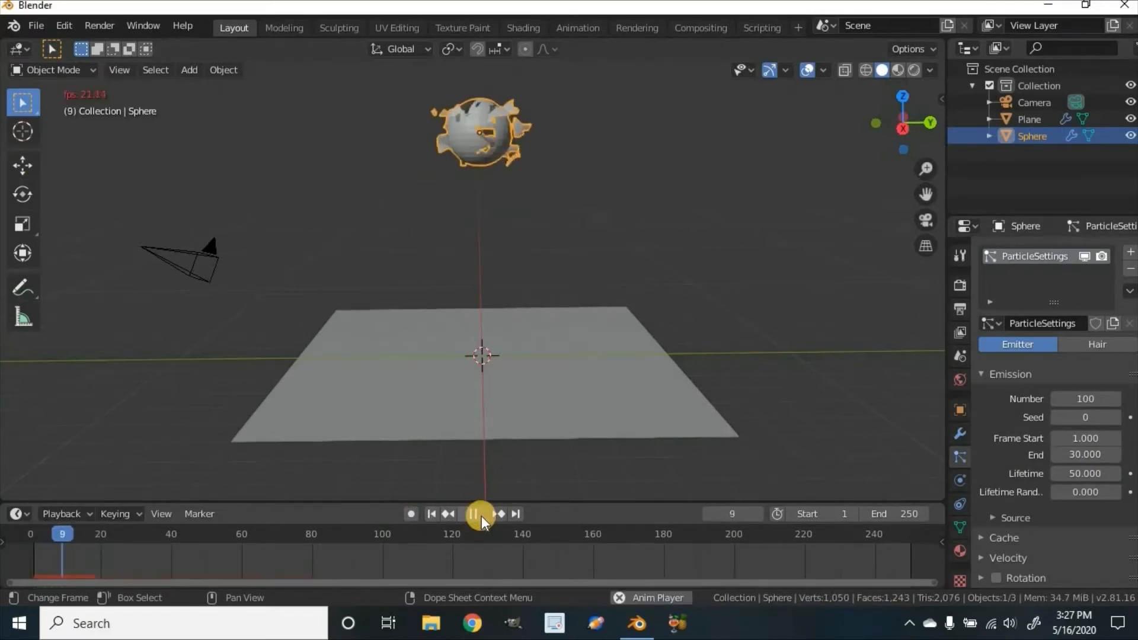
left_click(481, 513)
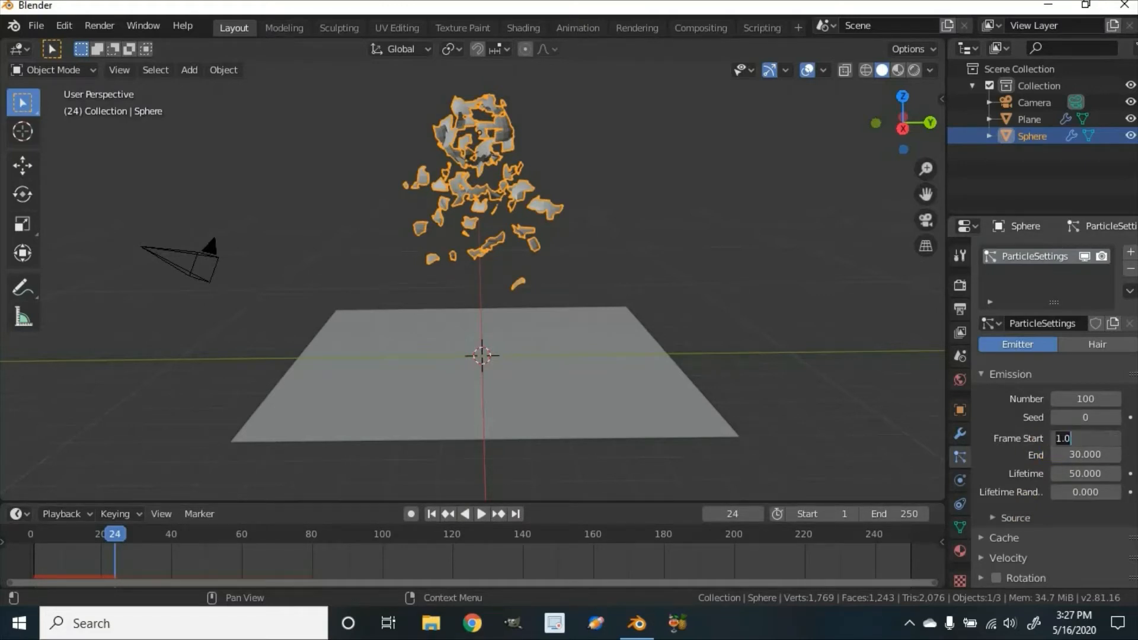
- Set the particle emission start frame to 20 and play the animation from frame 1
key("Return")
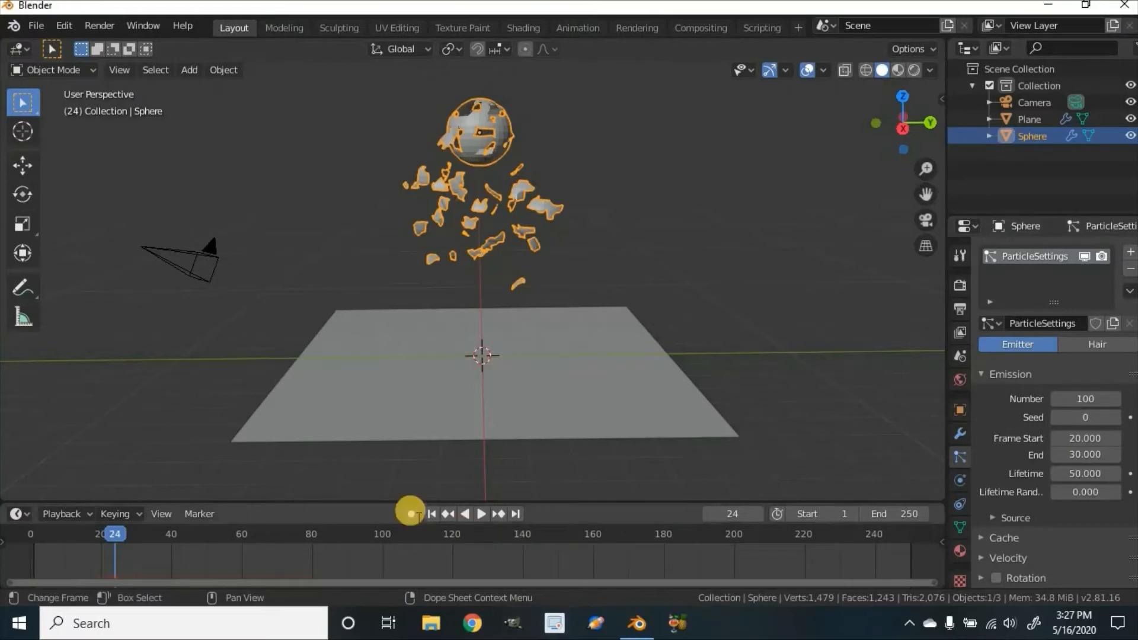
left_click(445, 512)
key("space")
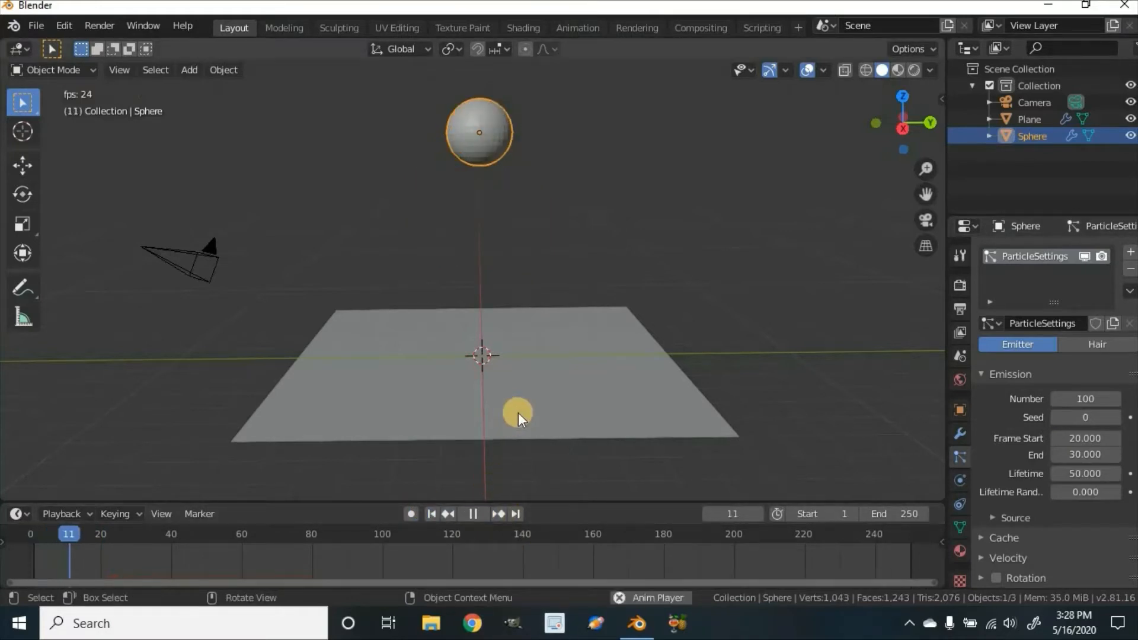
left_click(473, 513)
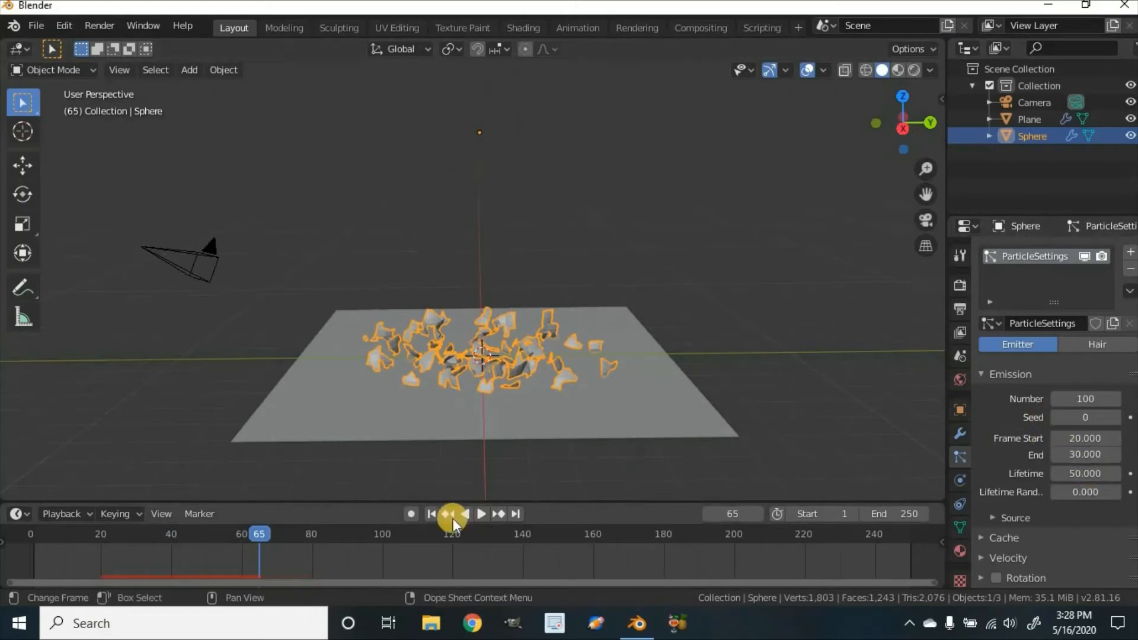
- Replay the delayed explosion forward and in reverse to check its timing, and return to frame 1
left_click(434, 514)
left_click(480, 512)
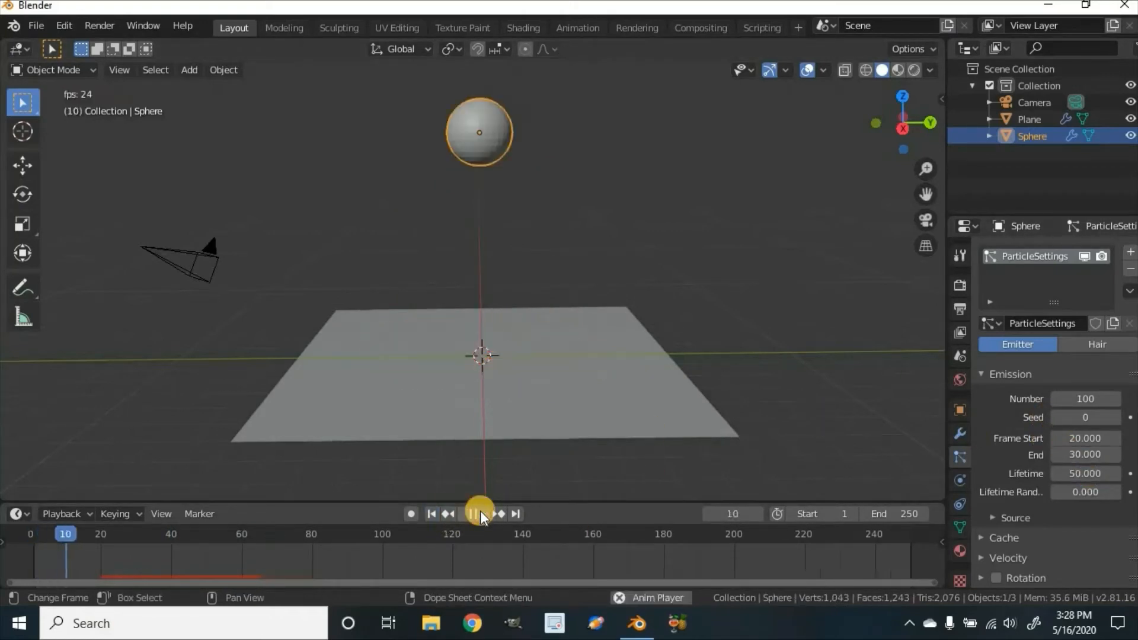
left_click(478, 511)
left_click(479, 511)
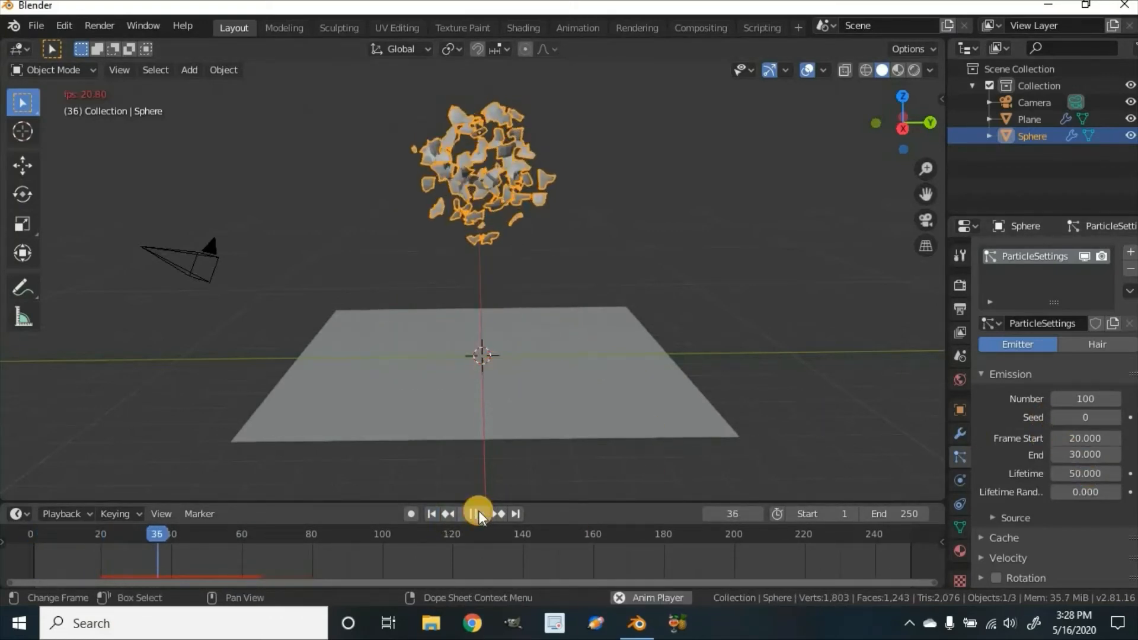
left_click(478, 512)
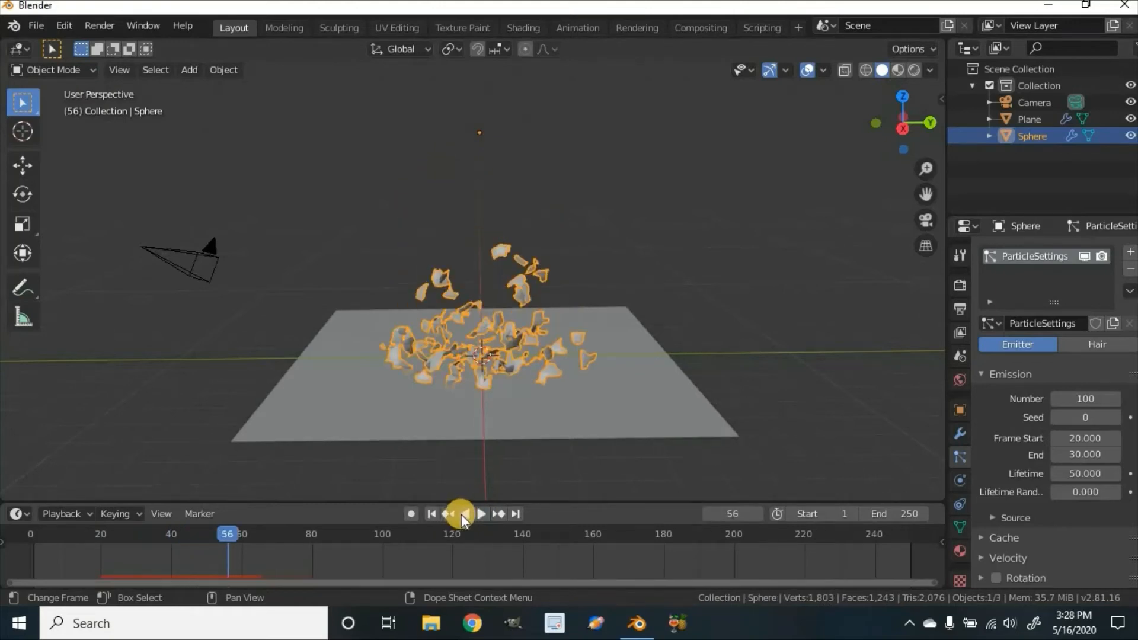
left_click(461, 514)
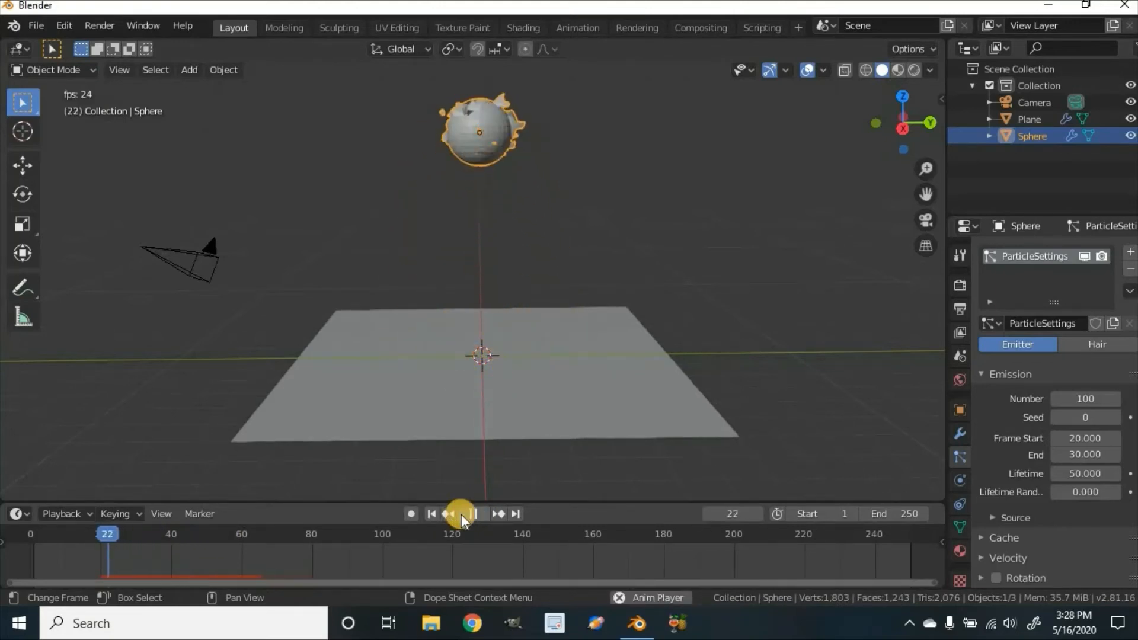
left_click(456, 513)
left_click(432, 513)
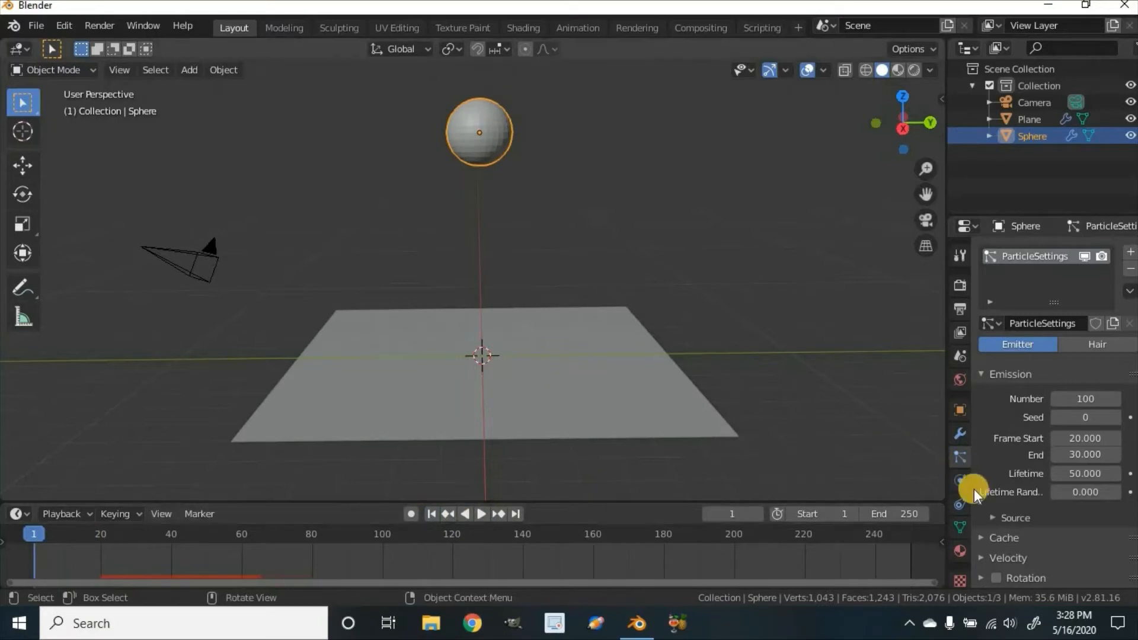
- Set the particle lifetime to 100 and play the animation
scroll(1000, 498, "down", 2)
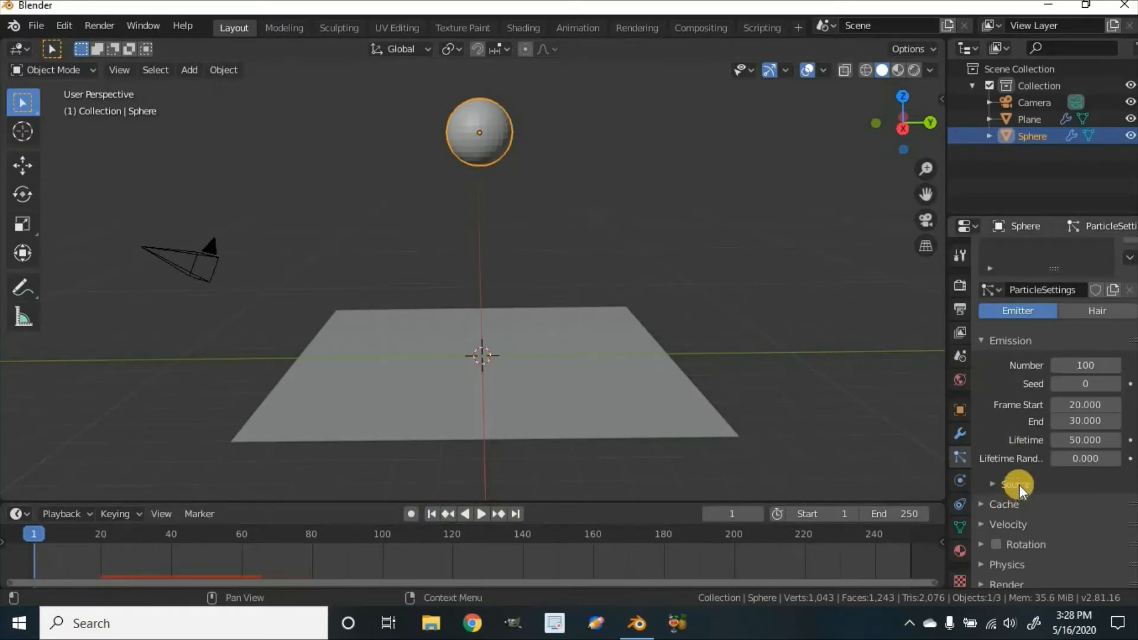
left_click(1080, 441)
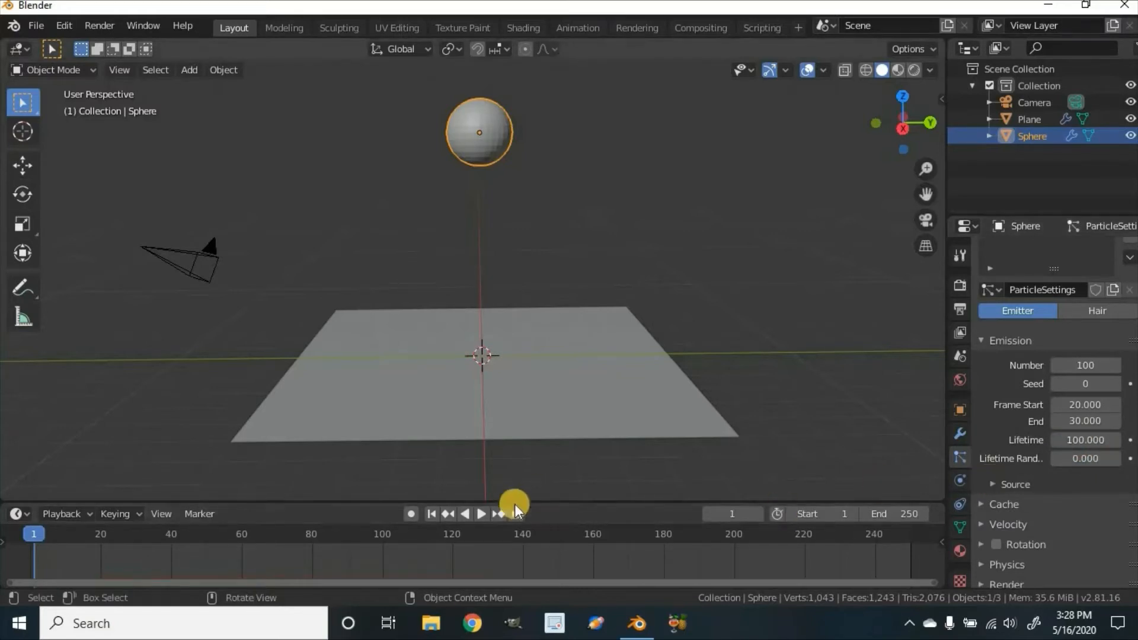
left_click(481, 513)
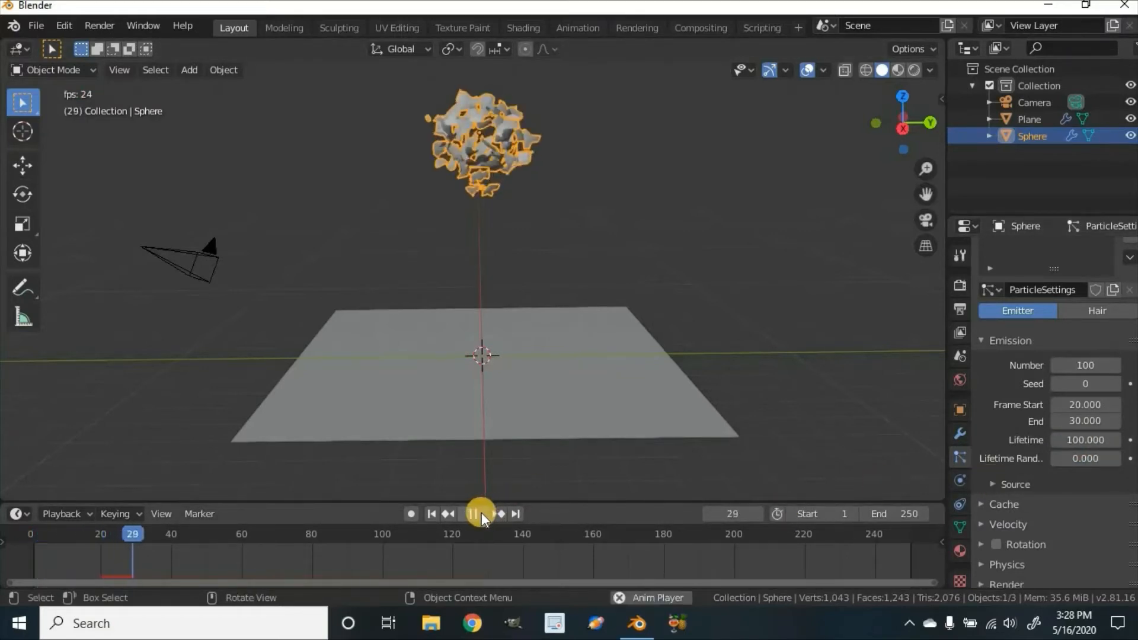
- Set the particle lifetime to 5, play the animation from frame 1, and return to frame 1
left_click(477, 513)
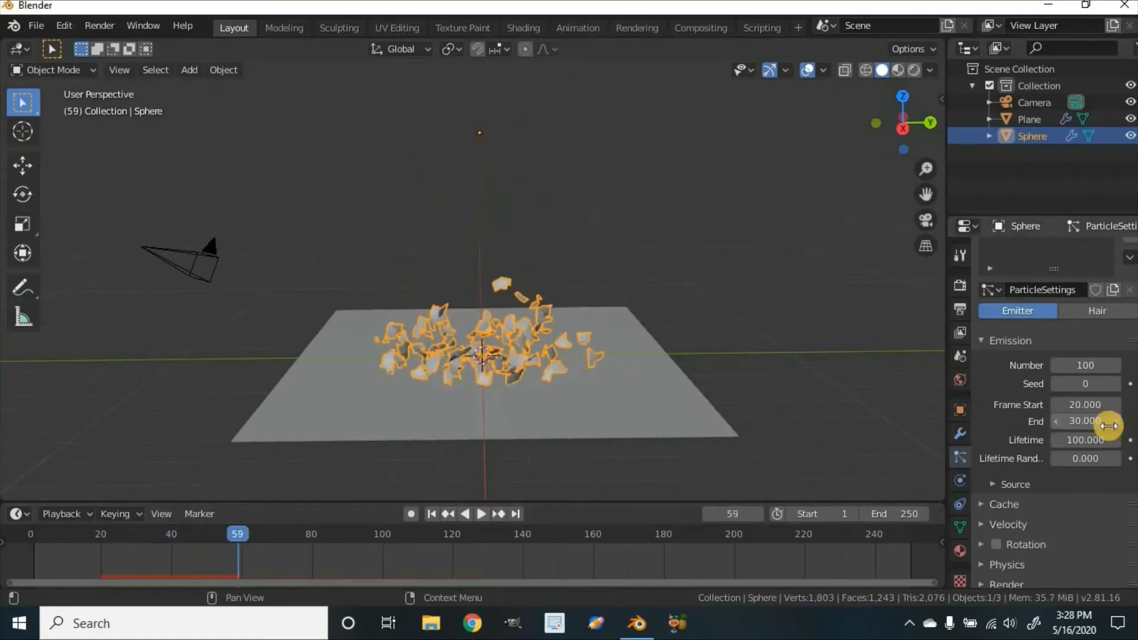
left_click(1100, 439)
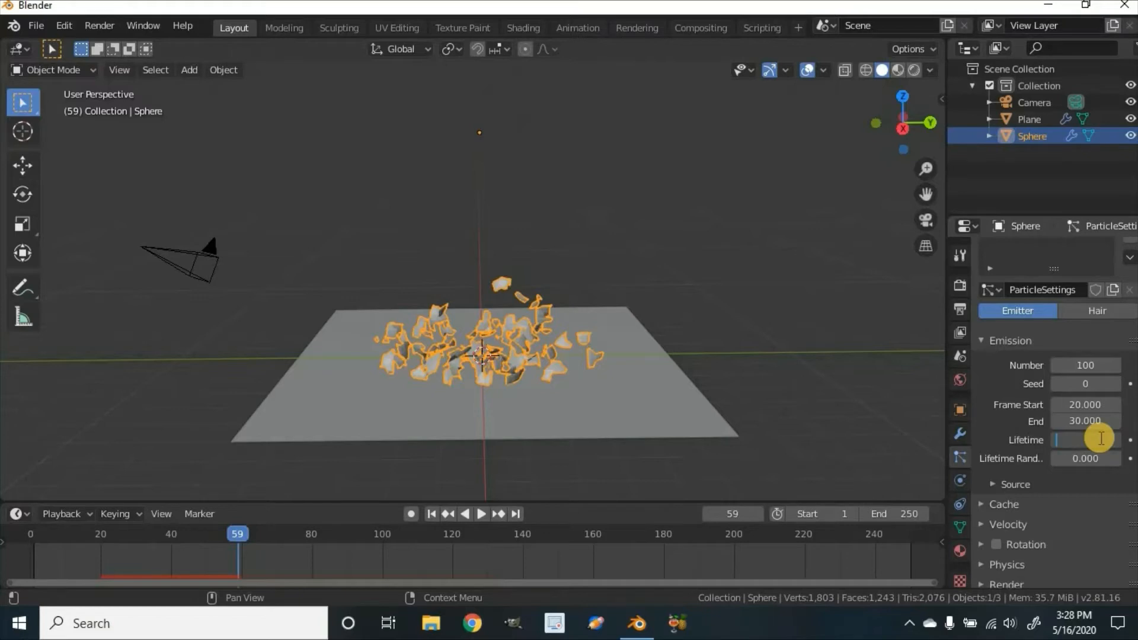
key("Return")
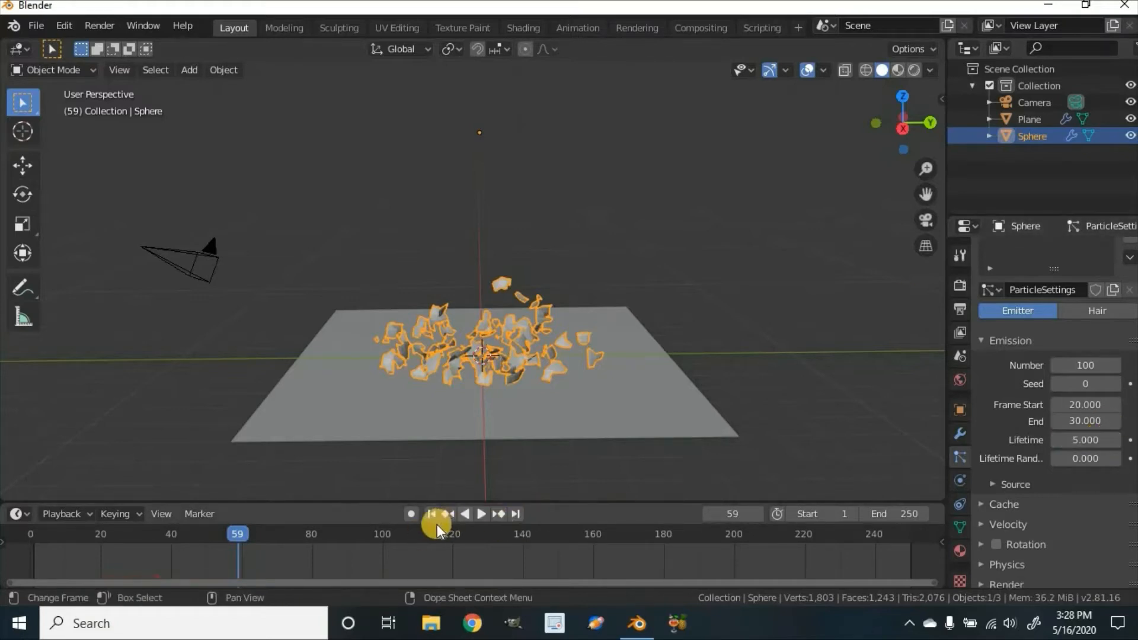
key("shift+Left")
left_click(480, 513)
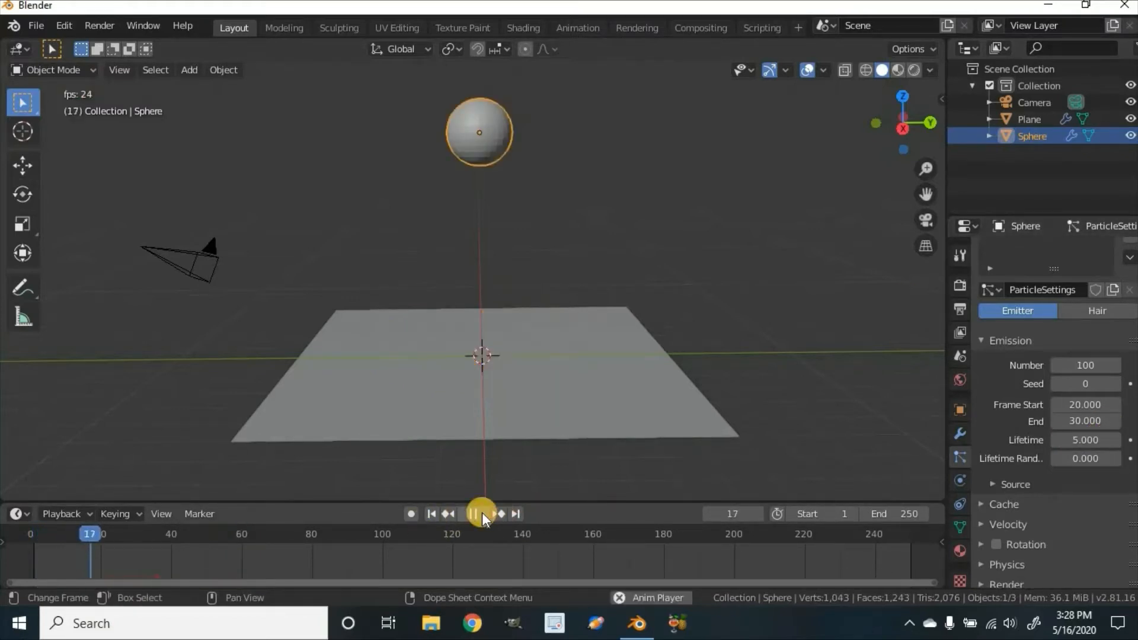
left_click(474, 514)
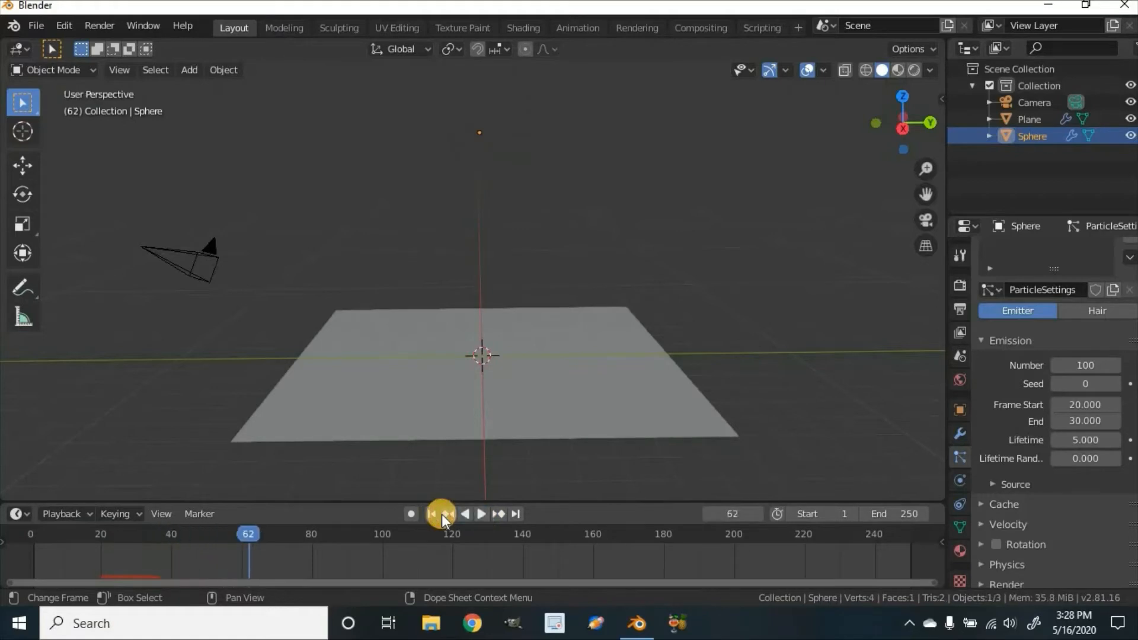
left_click(432, 513)
- Set the sphere's particle lifetime back to 100
left_click(1072, 438)
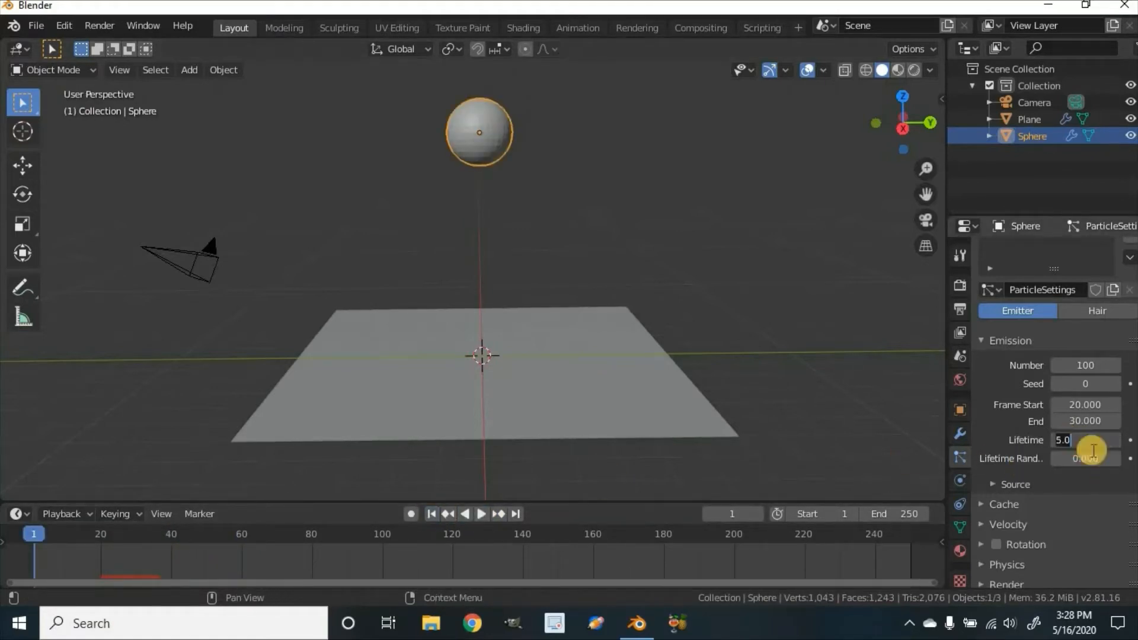
type("100")
key("Return")
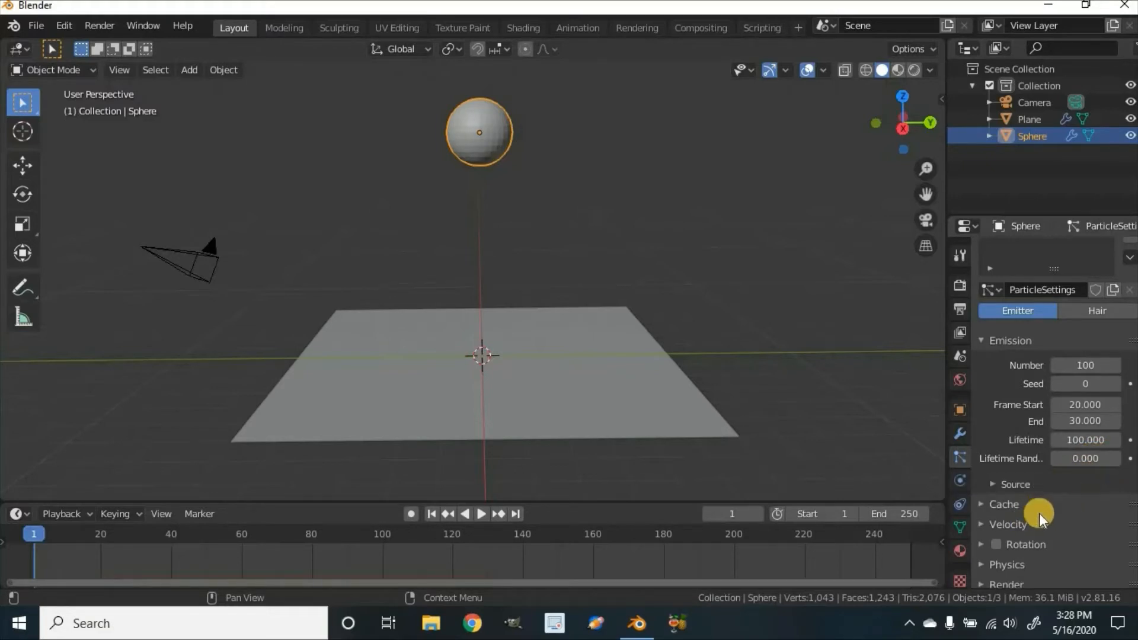
scroll(1039, 514, "down", 2)
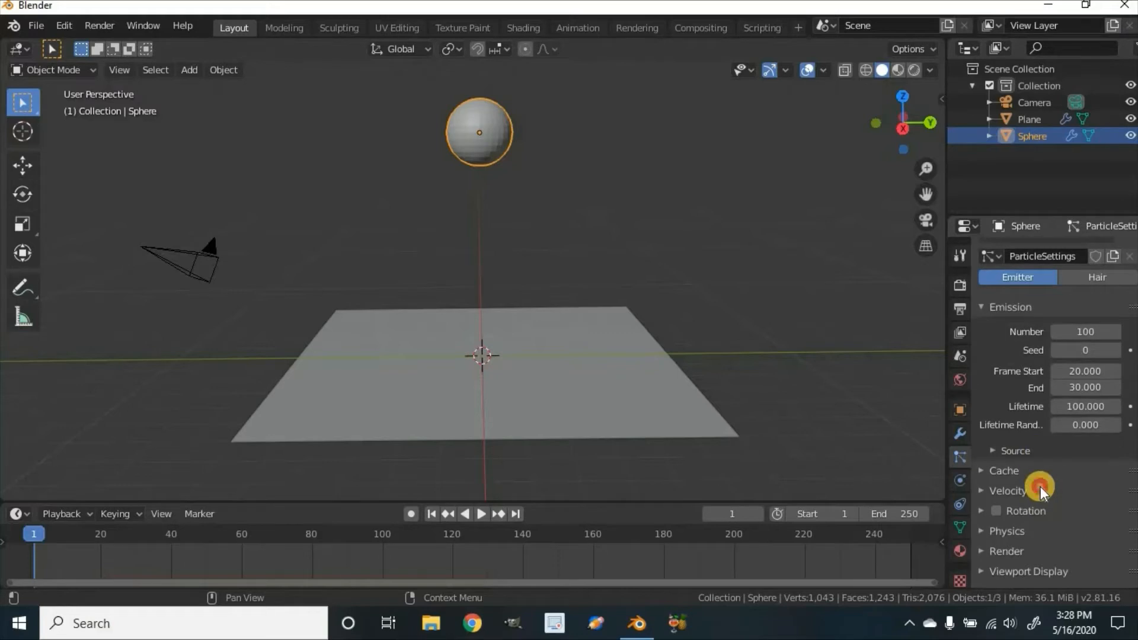
left_click(1040, 489)
left_click(1038, 489)
scroll(1047, 472, "down", 5)
scroll(1048, 472, "down", 1)
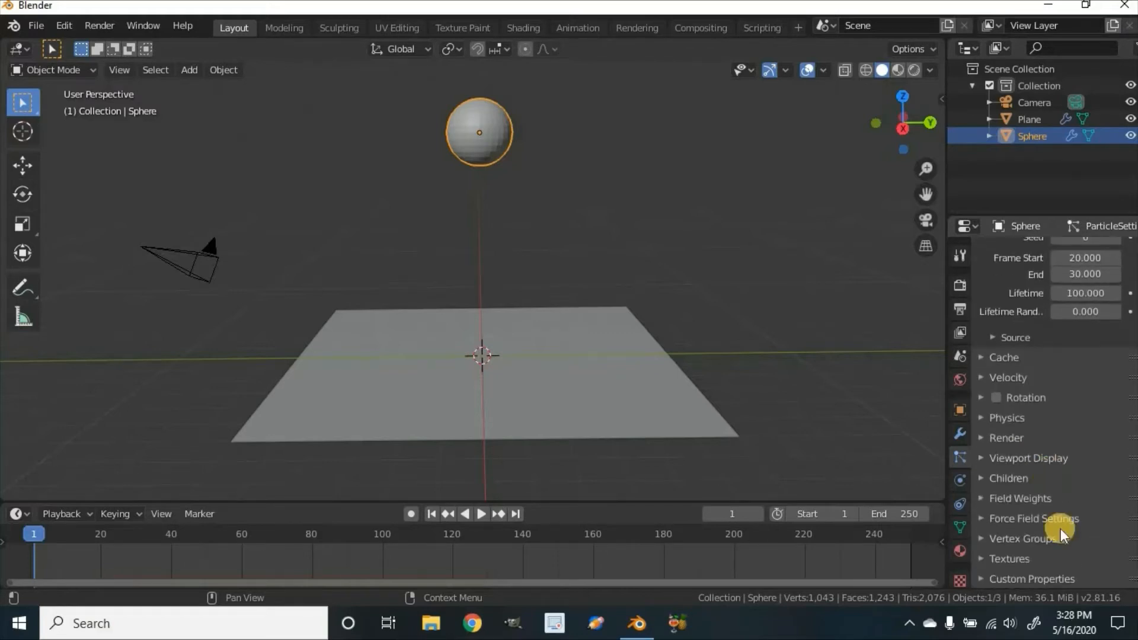
scroll(1063, 533, "up", 2)
- Set the friction randomize value in the plane's particle collision settings to 1.000
left_click(581, 399)
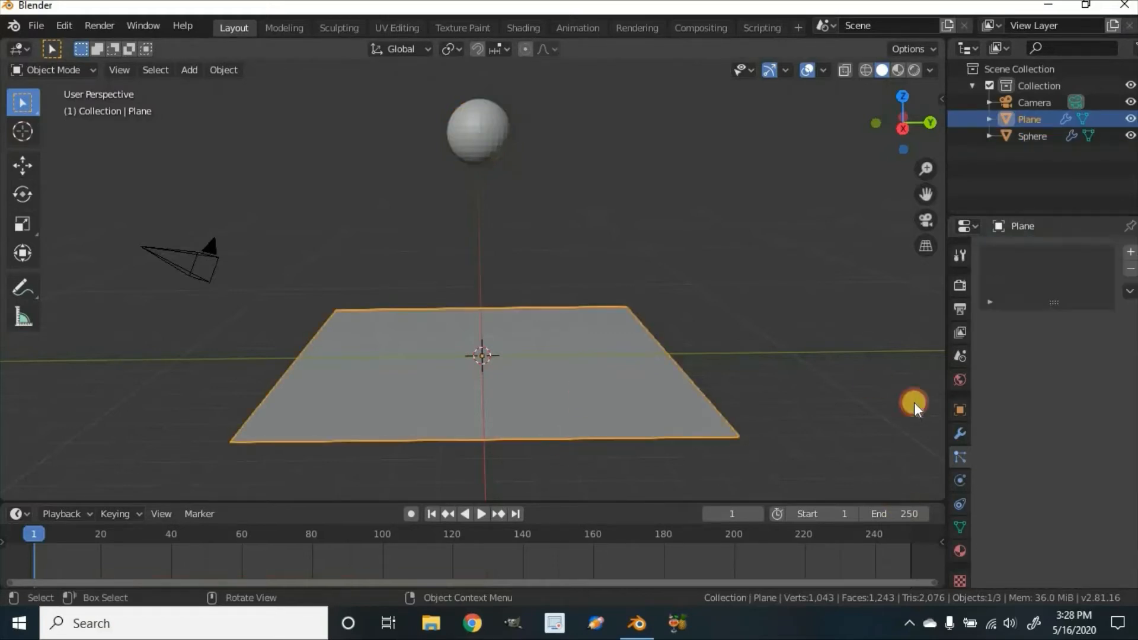
left_click(962, 499)
left_click(959, 478)
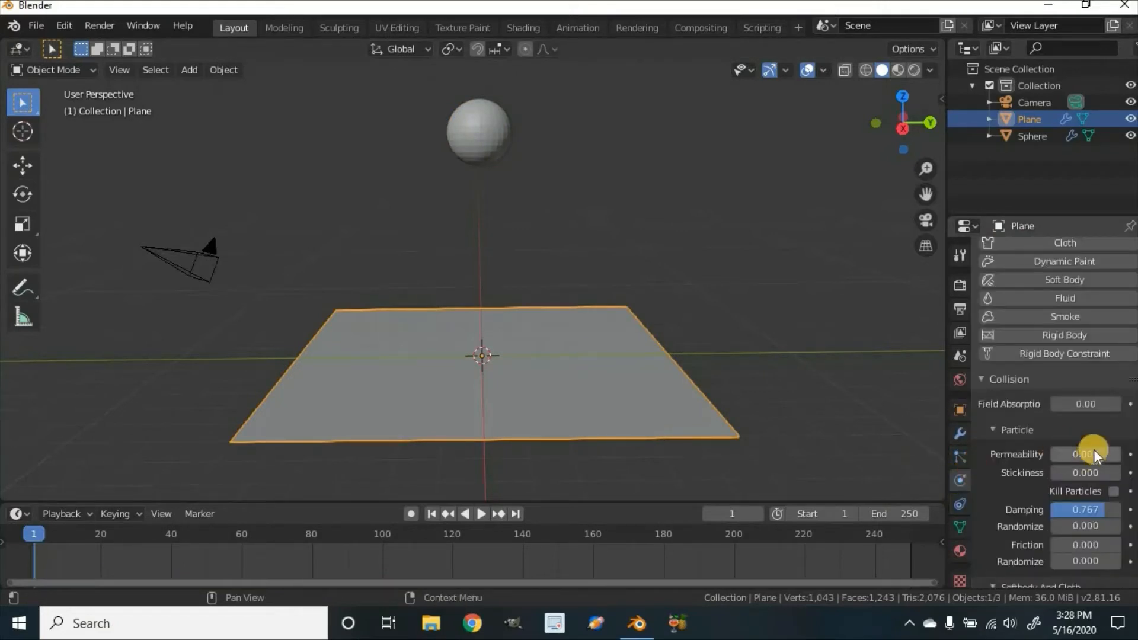
scroll(1034, 440, "down", 2)
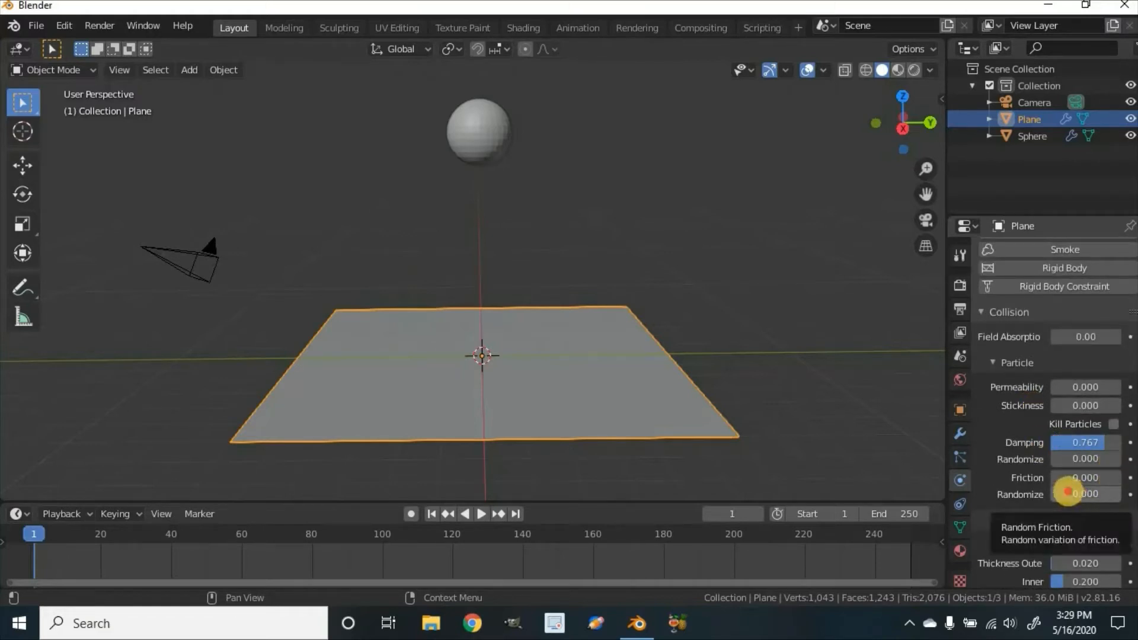
left_click_drag(1071, 493, 889, 482)
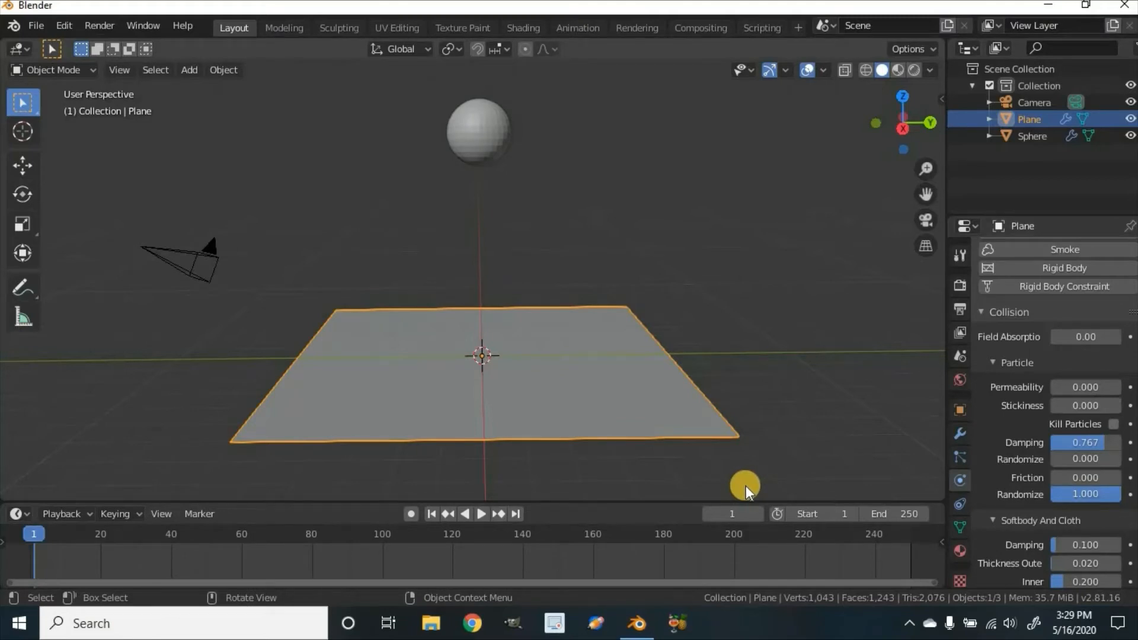
- Play the animation to check how the fragments land on the plane, and return to frame 1
left_click(481, 513)
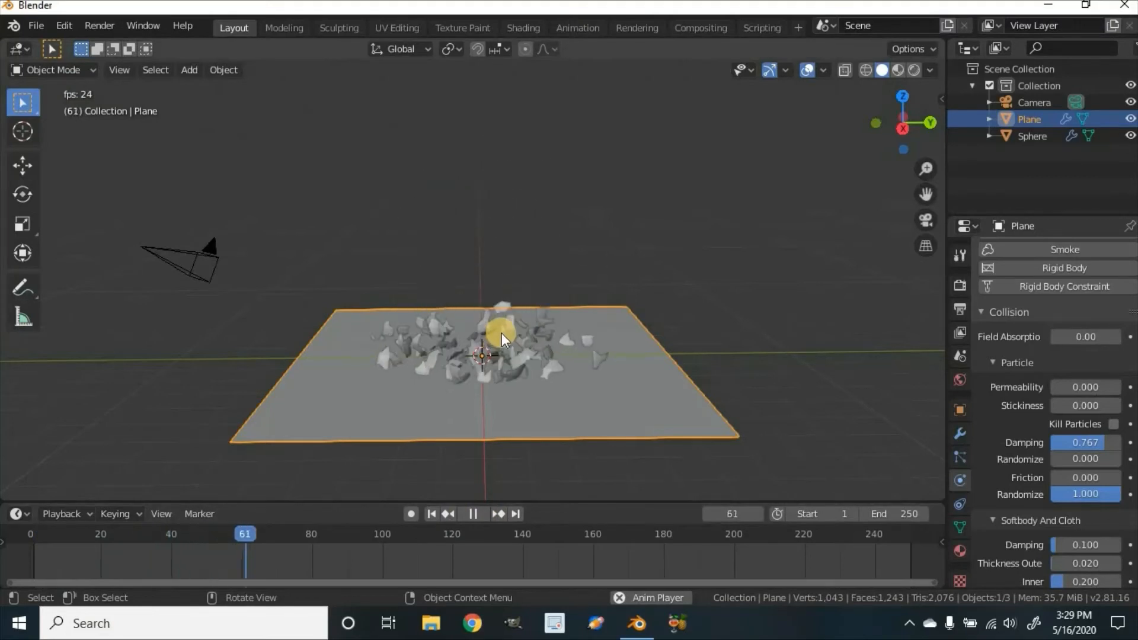
left_click(472, 513)
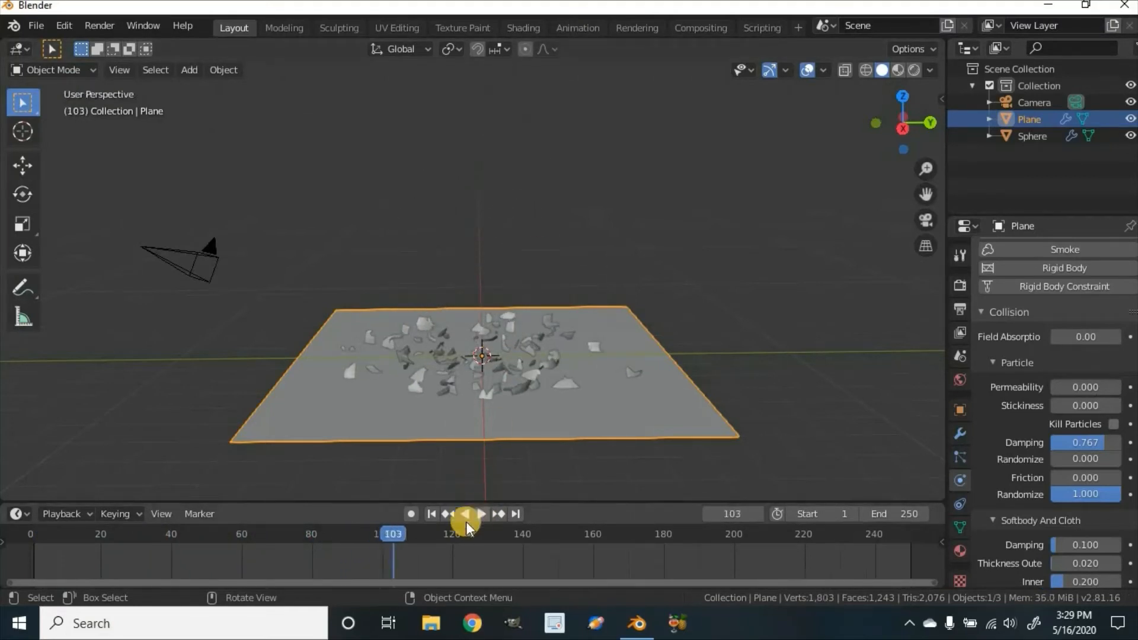
left_click(430, 513)
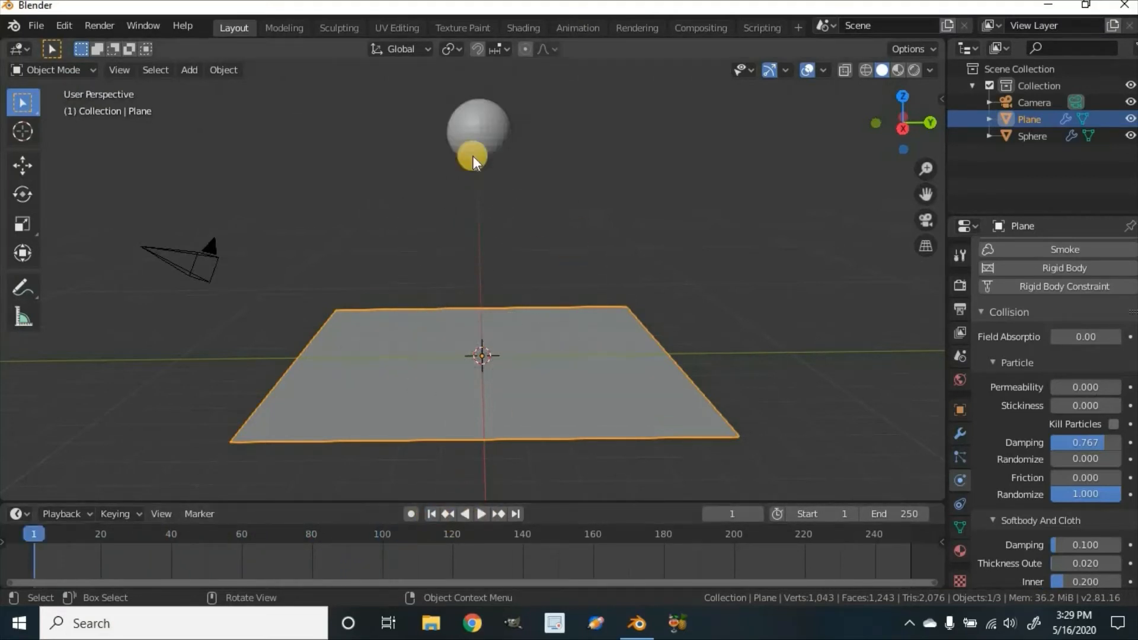
- Add a Subdivision Surface modifier to the sphere and collapse the settings of all its modifiers
left_click(485, 126)
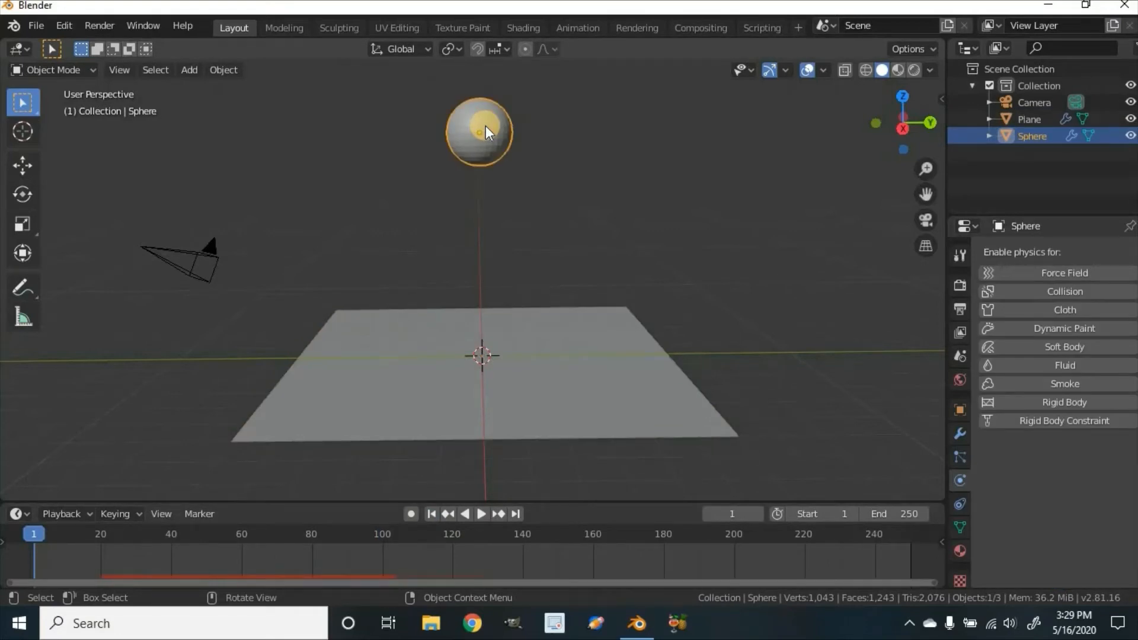
left_click(959, 437)
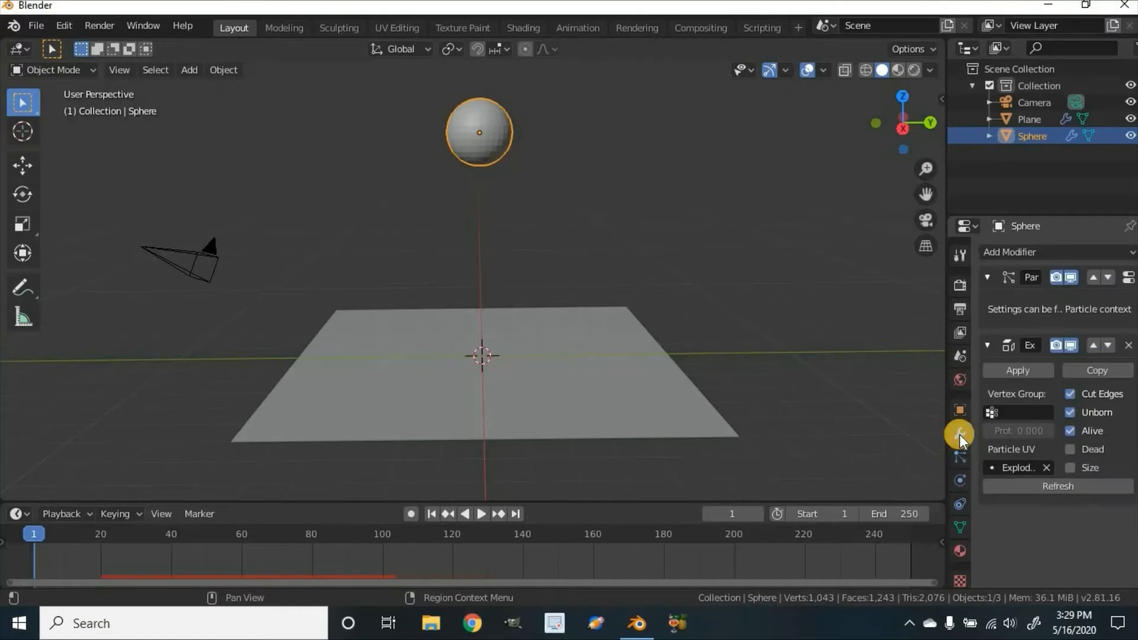
left_click(986, 277)
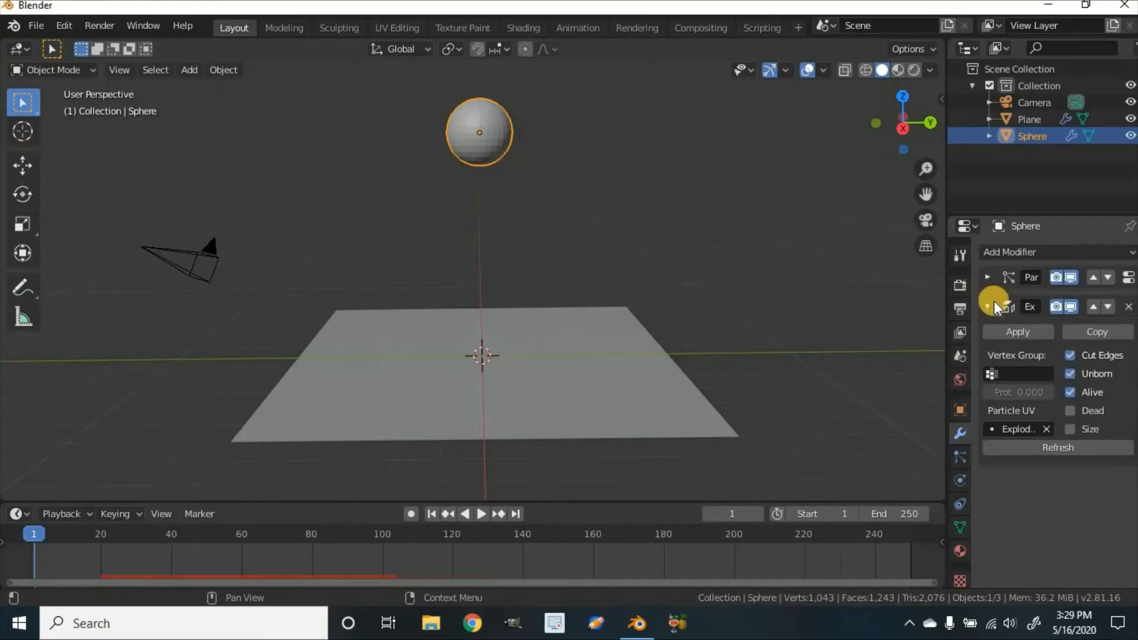
left_click(987, 307)
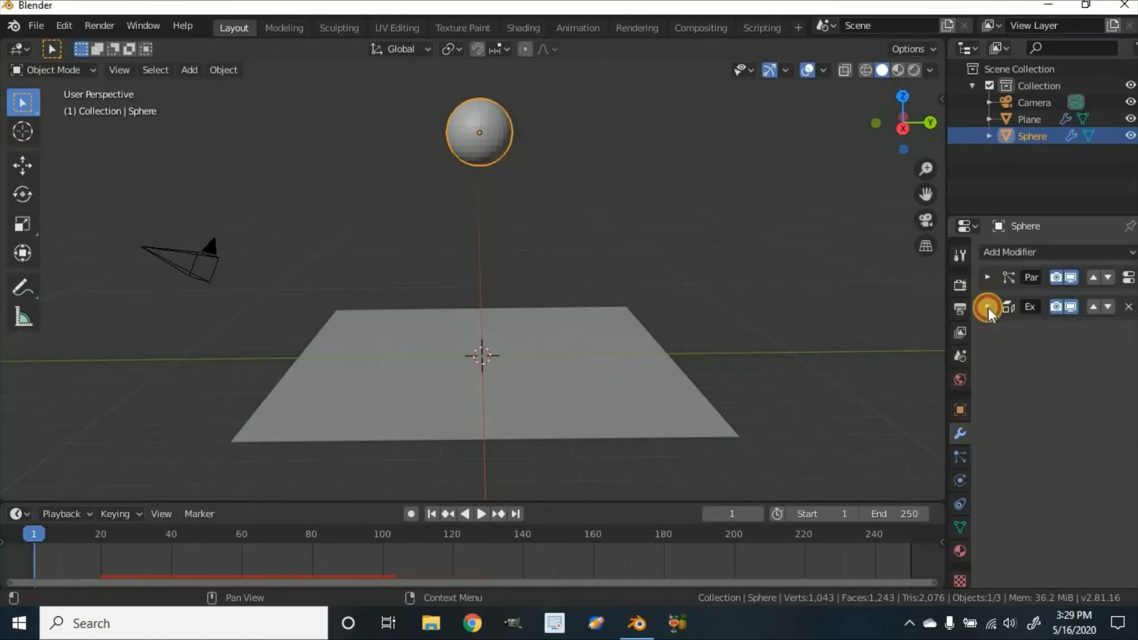
left_click(1040, 251)
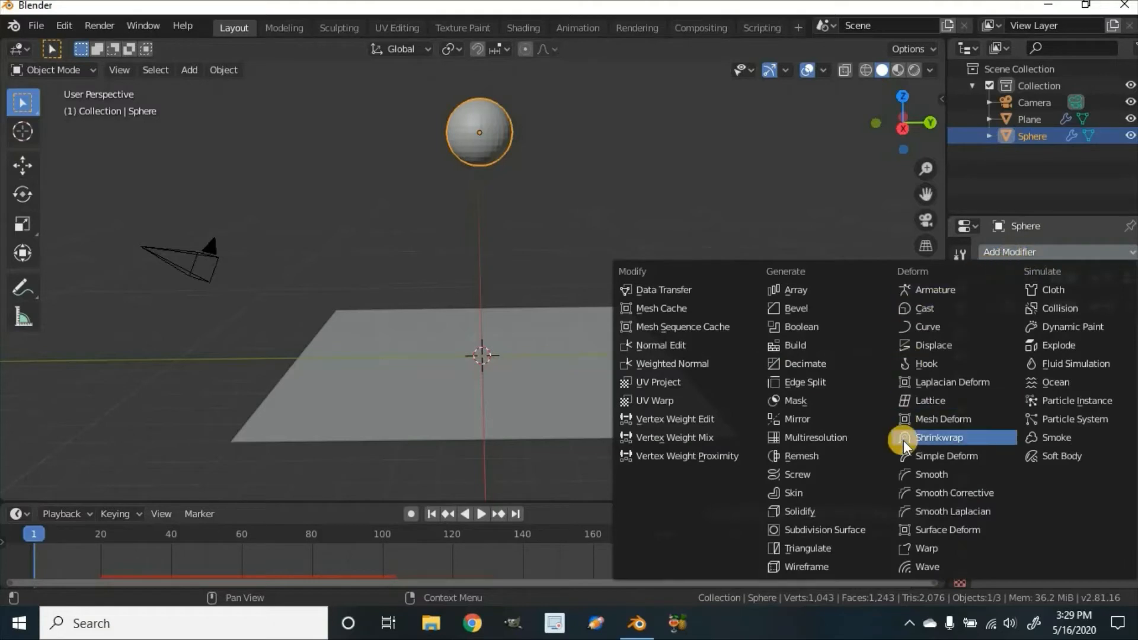
left_click(867, 534)
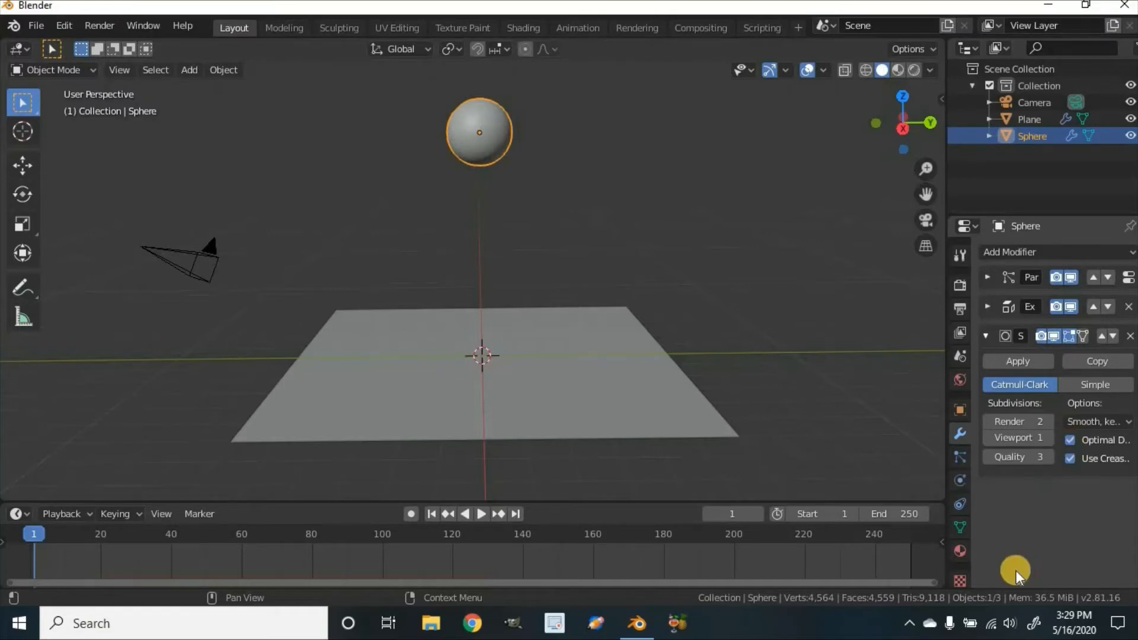
left_click(989, 335)
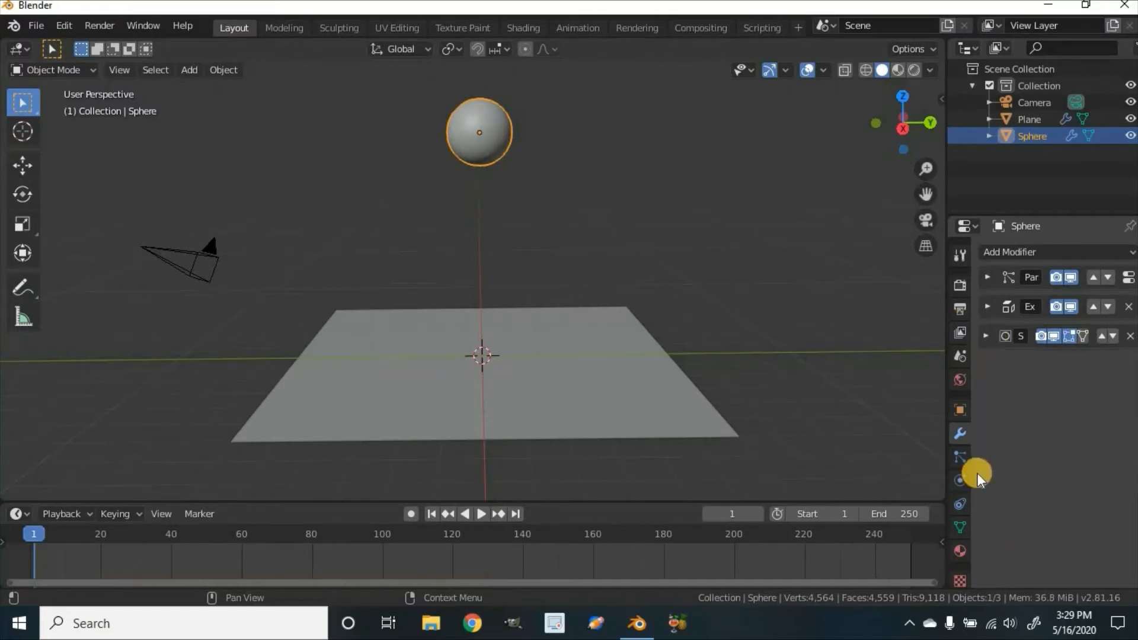
- Test the animation briefly and move the Subdivision Surface modifier above the Explode modifier
left_click(481, 513)
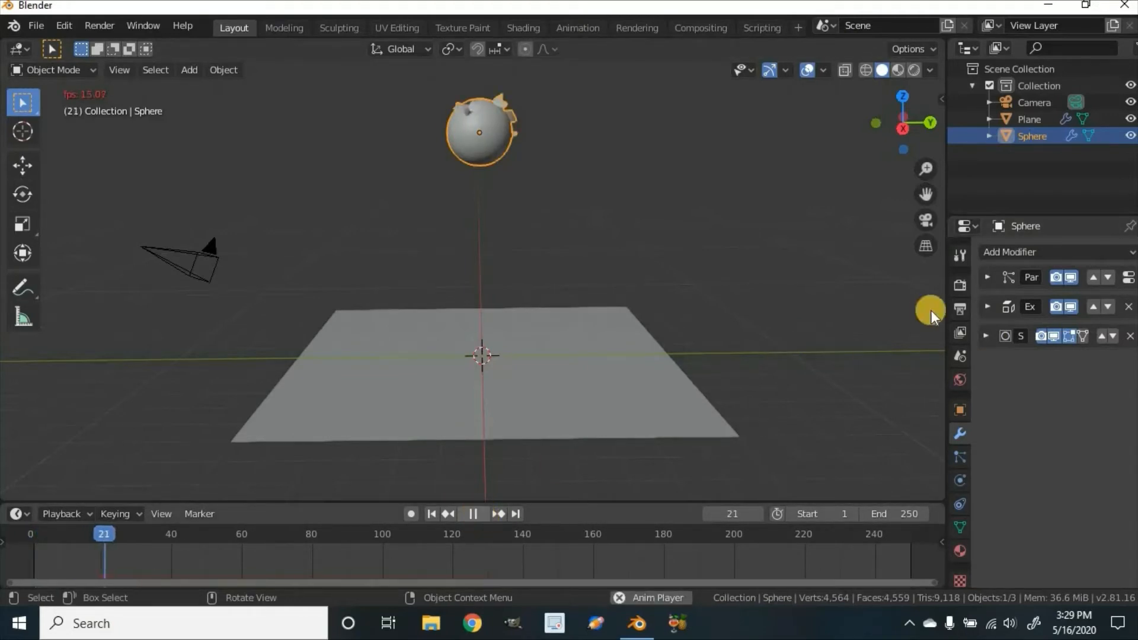
key("space")
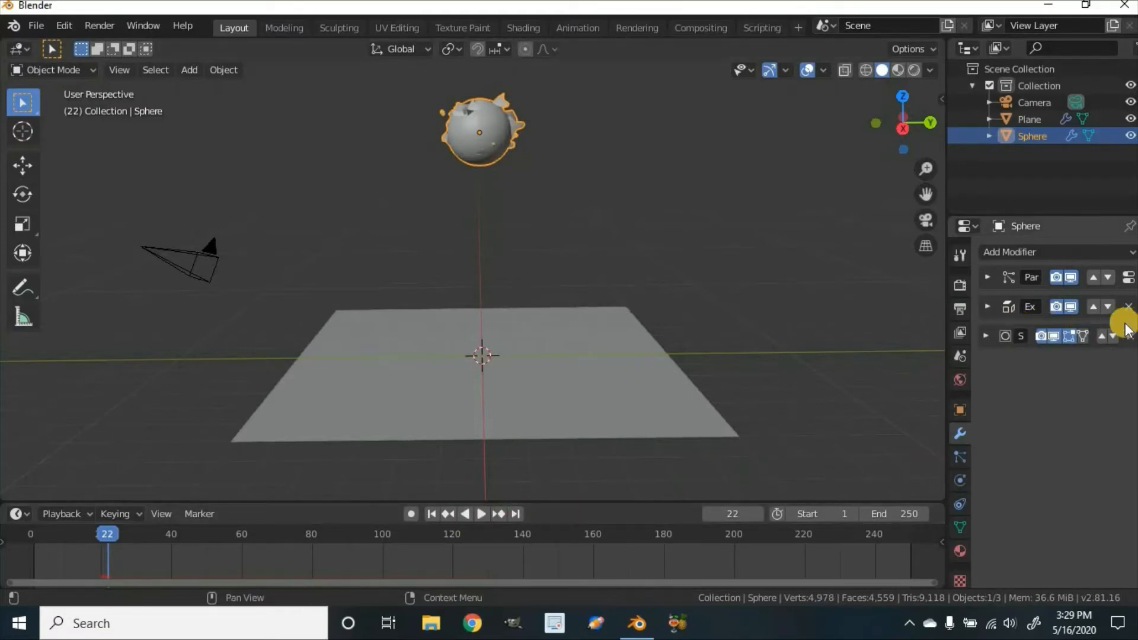
left_click(1100, 336)
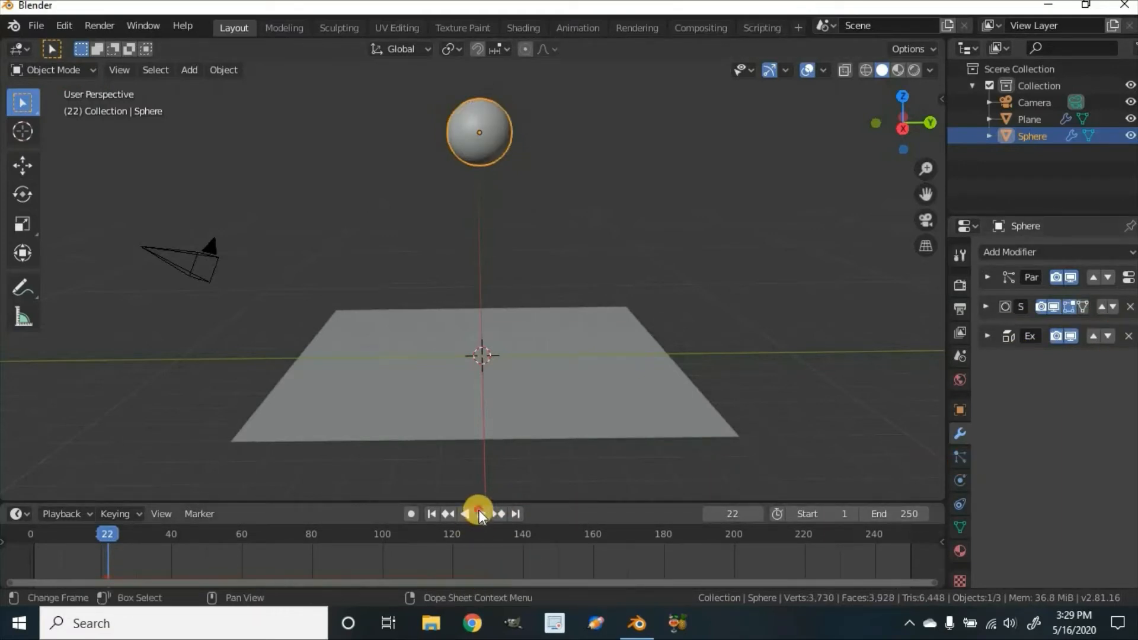
- Play the explosion to frame 51 and examine the shape and thickness of the flying fragments up close
left_click(480, 513)
key("space")
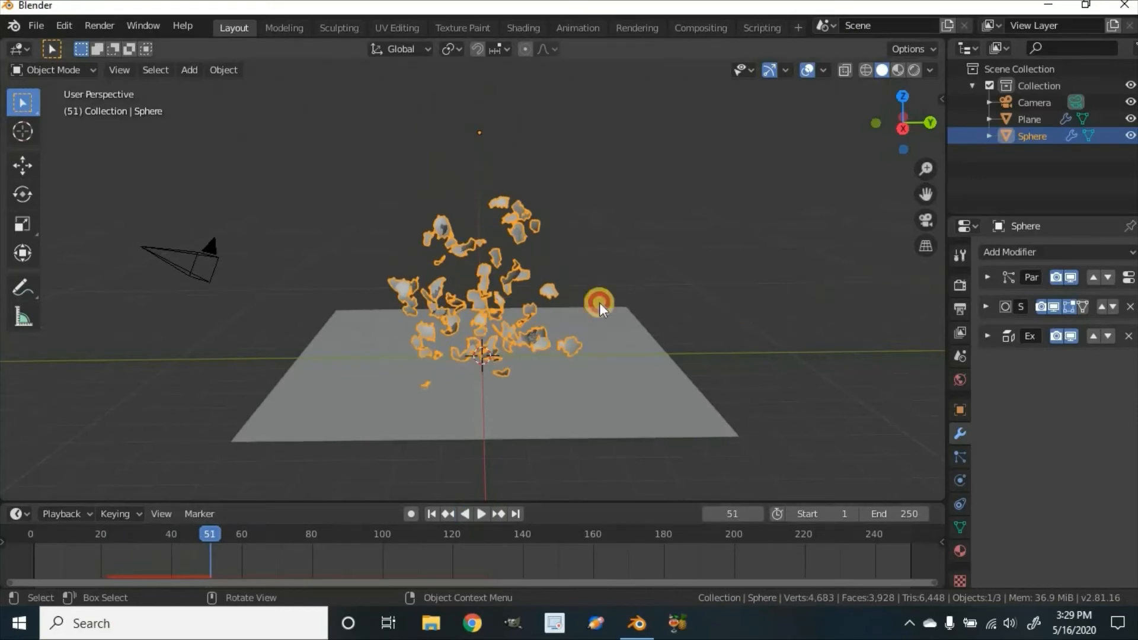
left_click(599, 302)
middle_click_drag(599, 302, 574, 288)
scroll(425, 321, "up", 4)
left_click(409, 410)
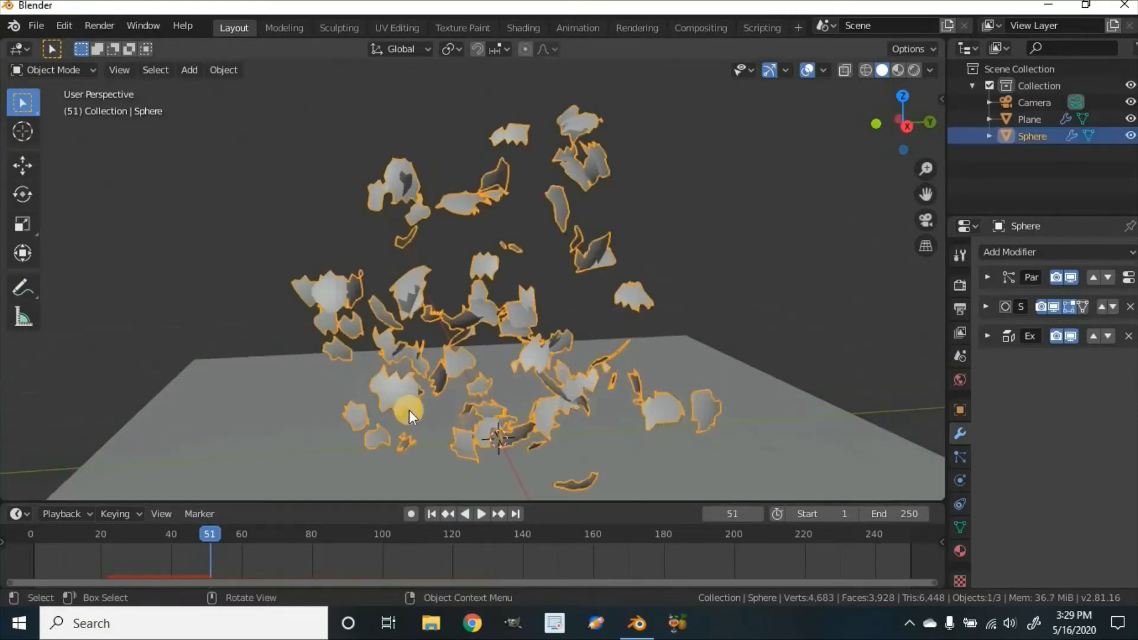
left_click(750, 305)
left_click(758, 379)
scroll(773, 290, "down", 5)
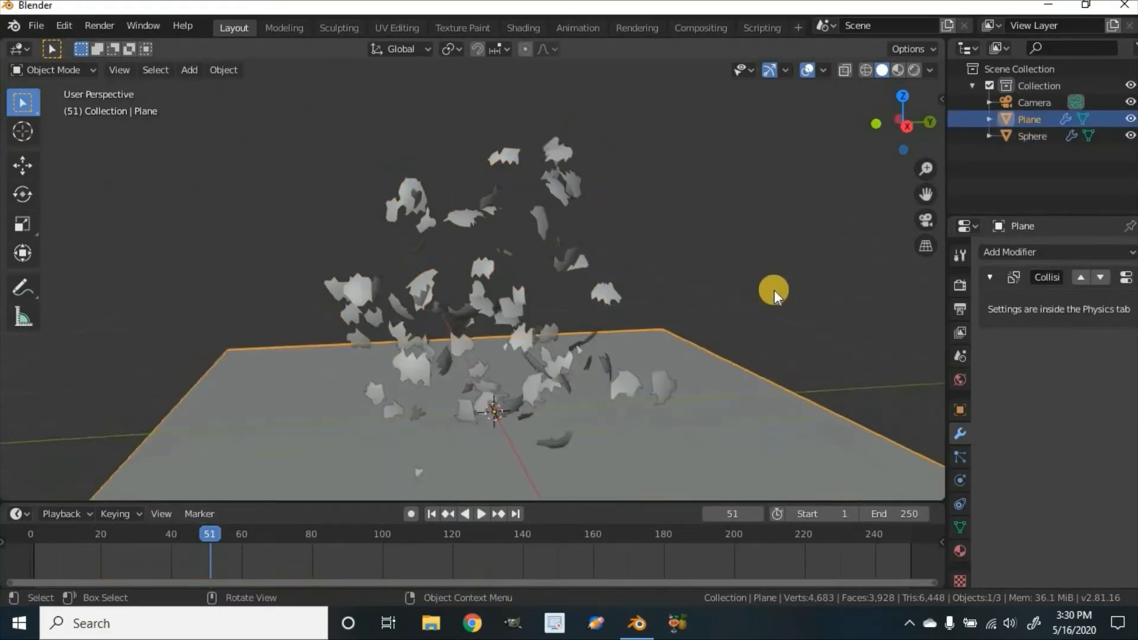
- Add a Solidify modifier with a thickness of 0.8 m to the sphere and play the animation from frame 1
left_click(452, 278)
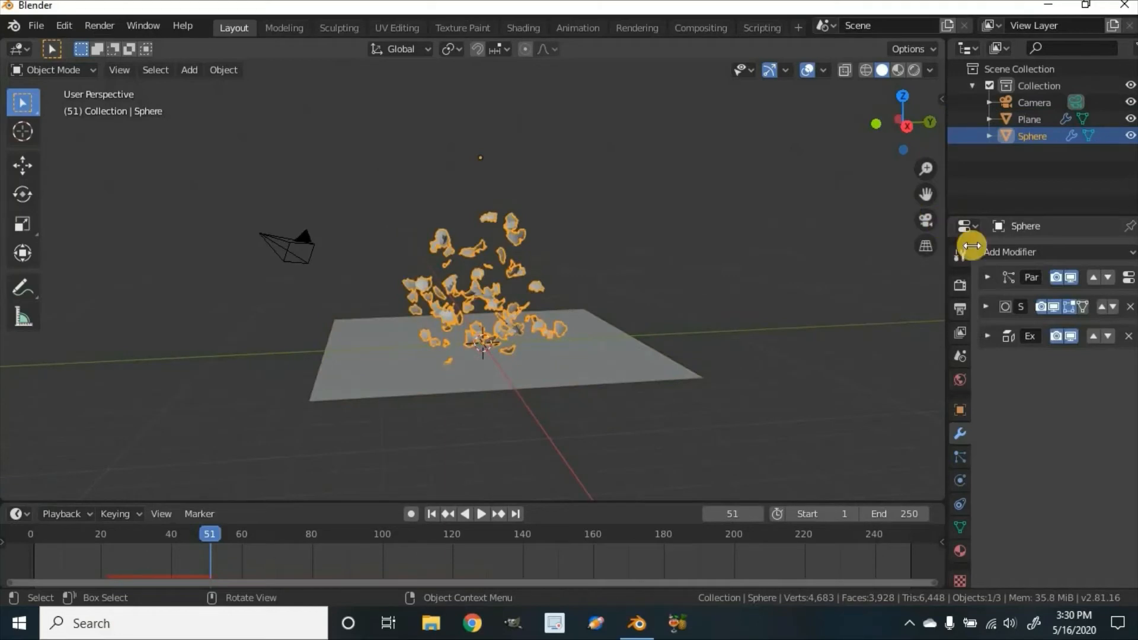
left_click(1055, 252)
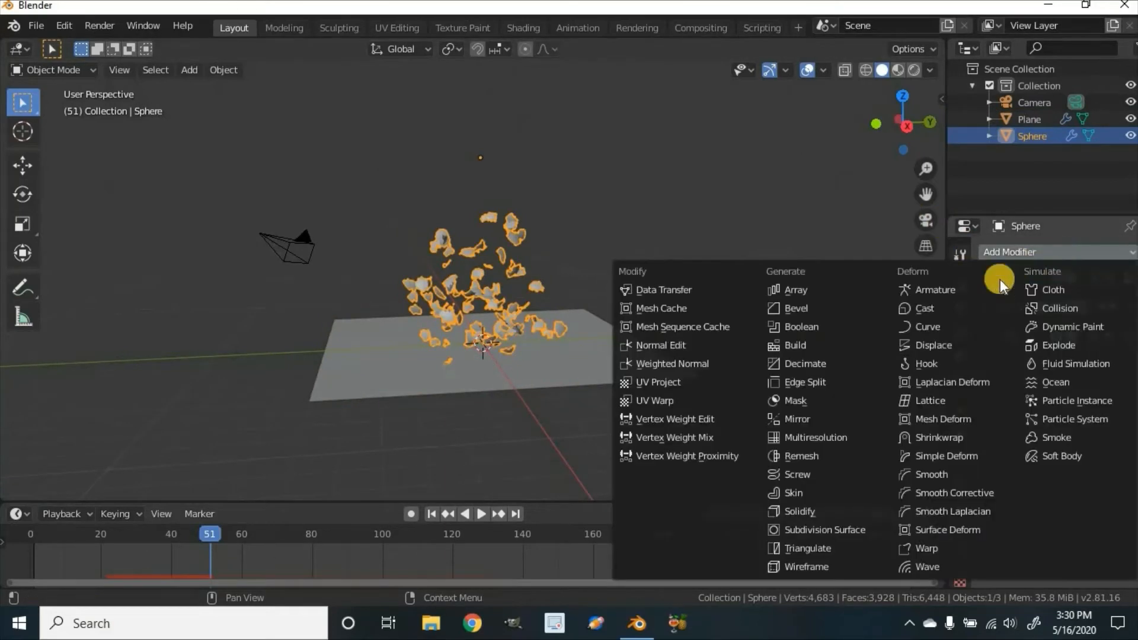
left_click(817, 505)
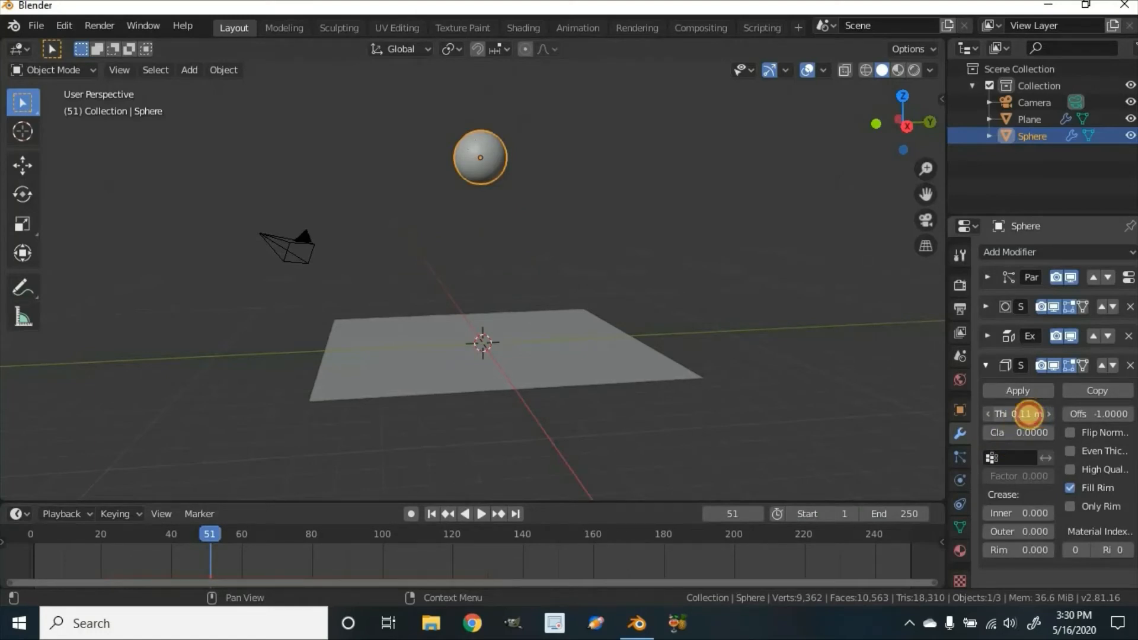
left_click_drag(1033, 414, 1035, 413)
left_click(1030, 418)
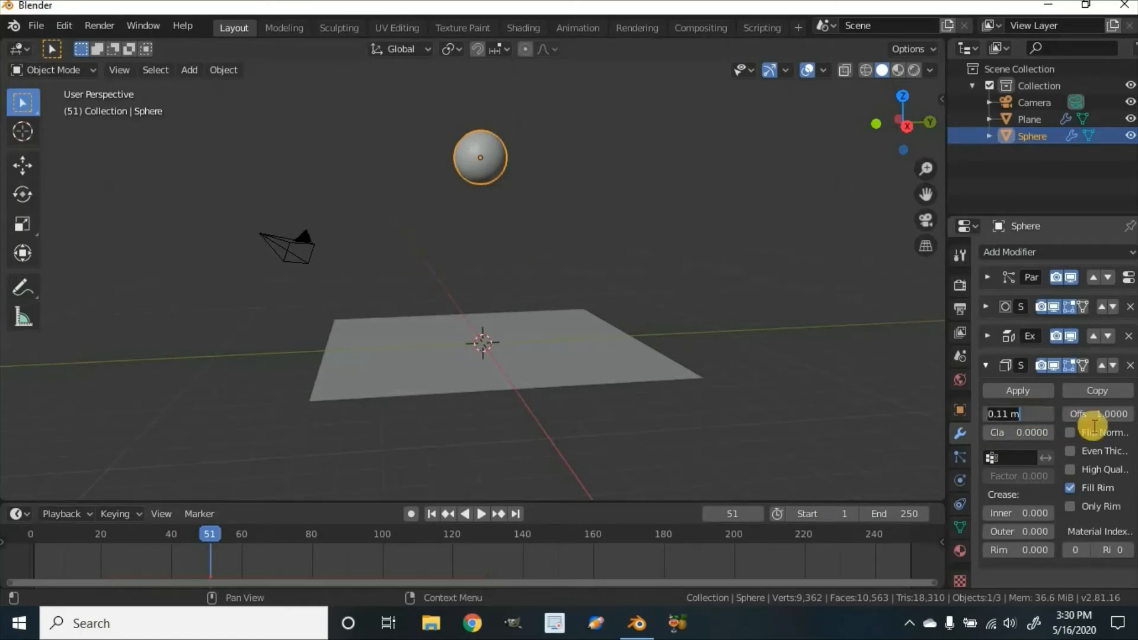
key("Return")
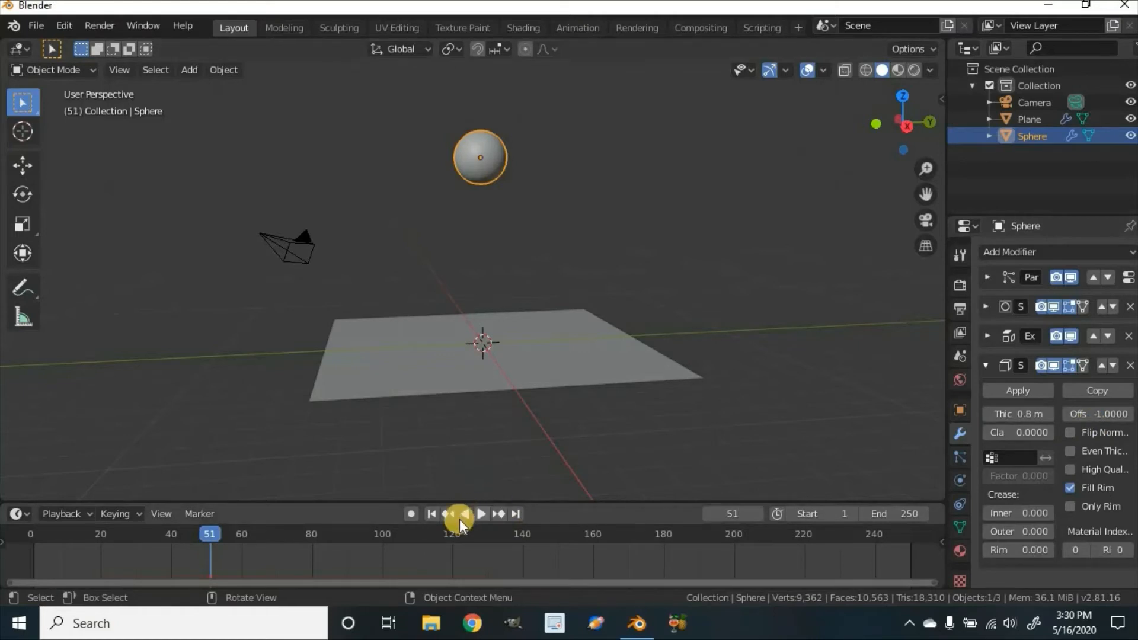
left_click(431, 514)
left_click(480, 514)
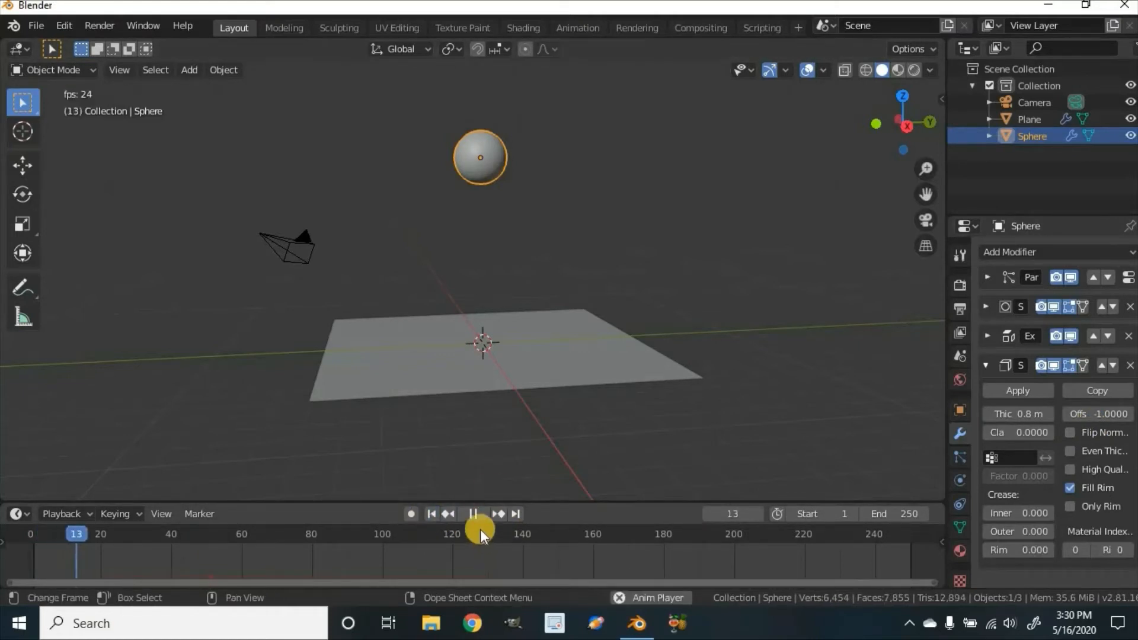
- Stop the animation at frame 43 and examine the thickness of the solidified fragments up close
left_click(474, 514)
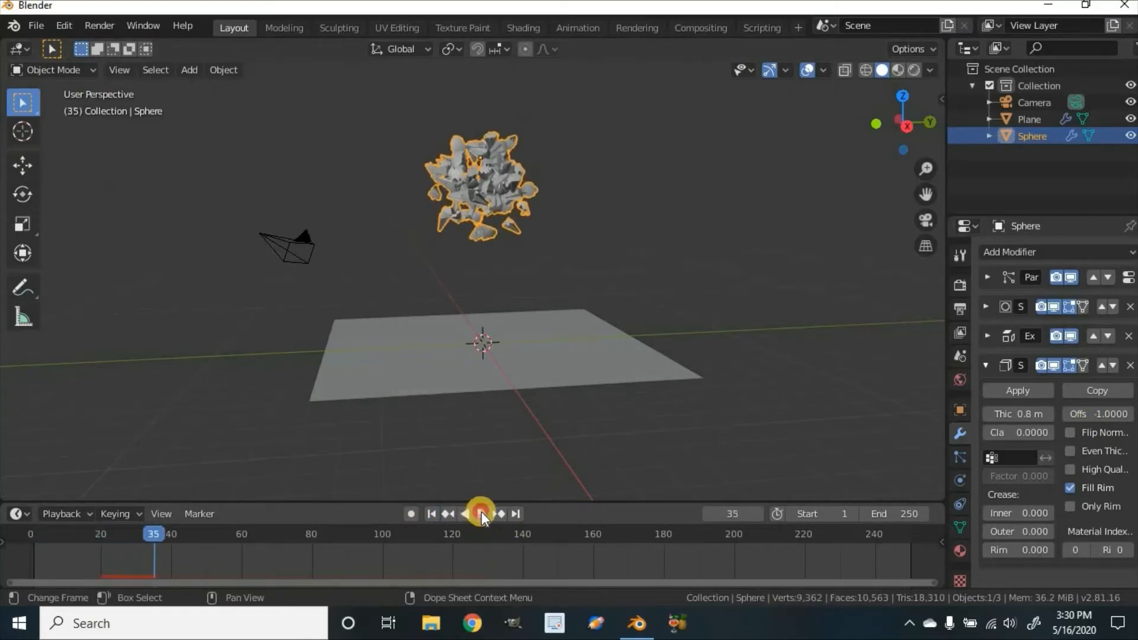
left_click(481, 511)
key("space")
scroll(513, 341, "up", 4)
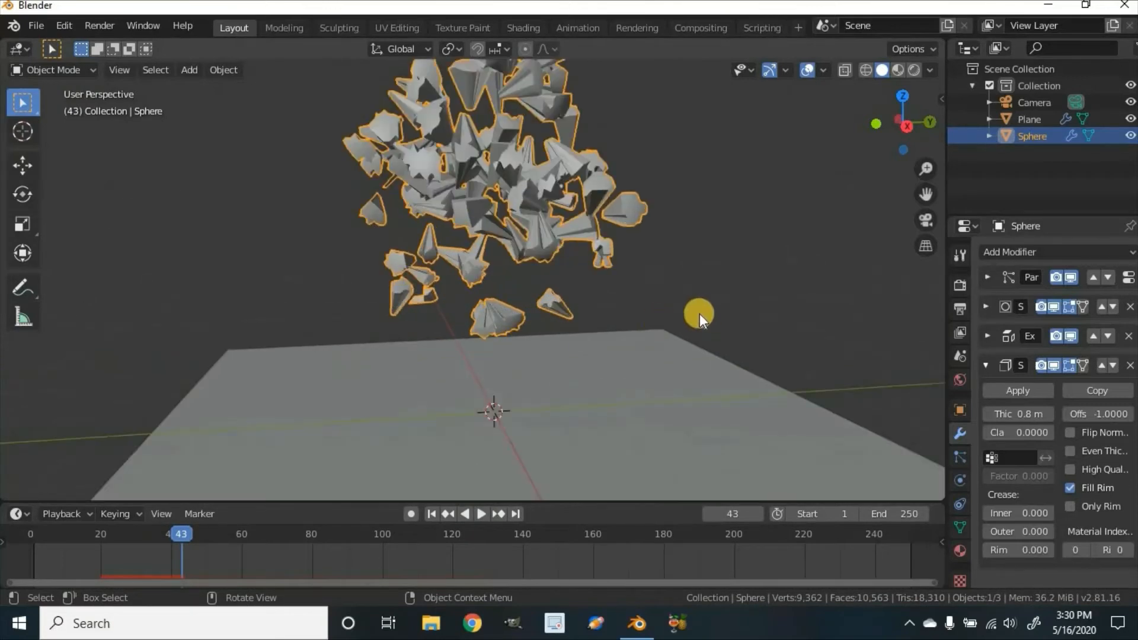
scroll(673, 316, "down", 3)
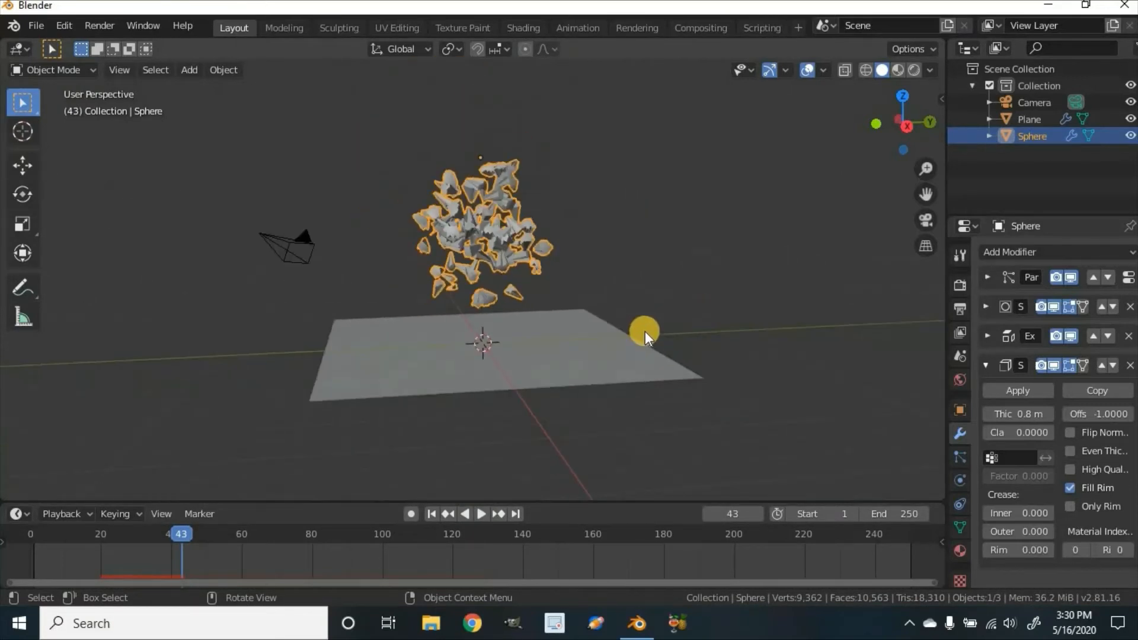
- Collapse the Solidify settings, return to frame 1 and add an Edge Split modifier to the sphere
left_click(986, 360)
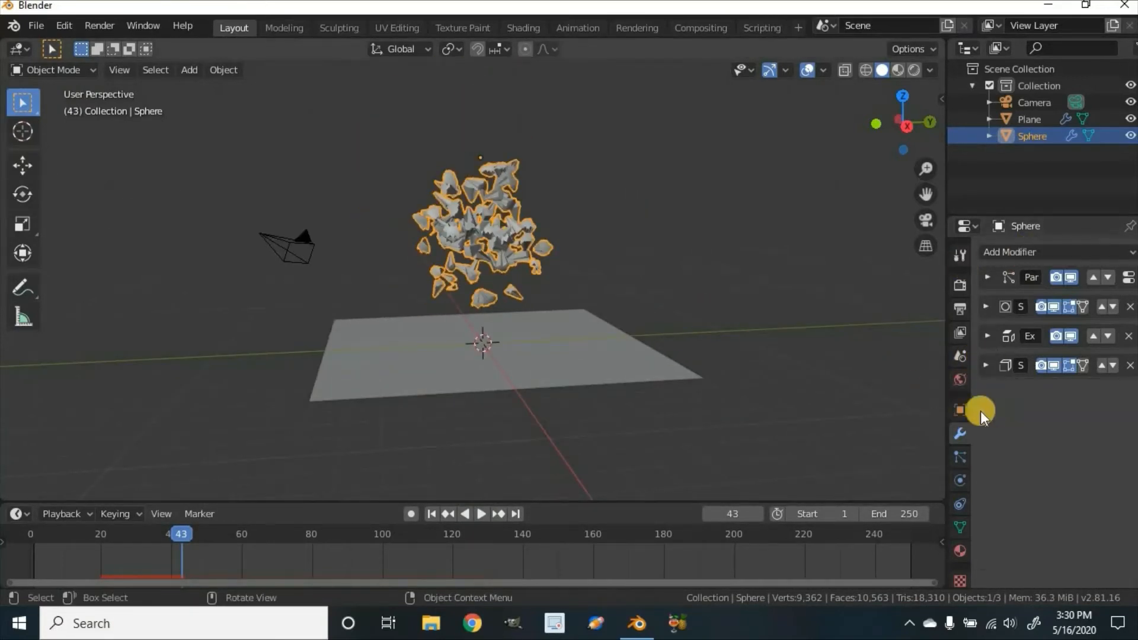
left_click(430, 513)
left_click(1043, 251)
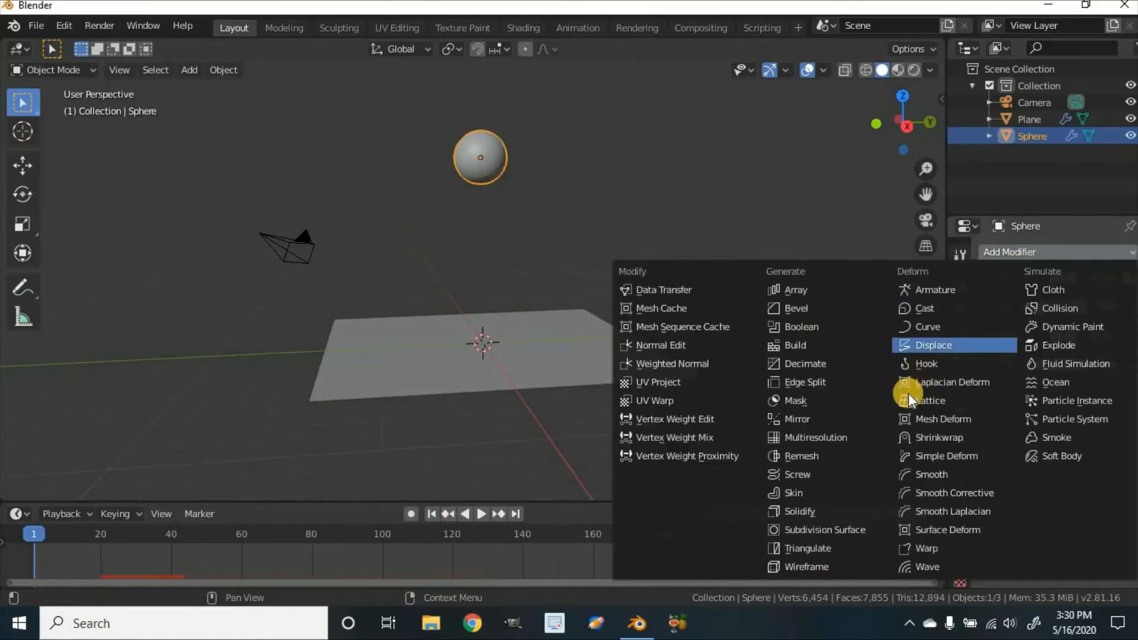
left_click(817, 381)
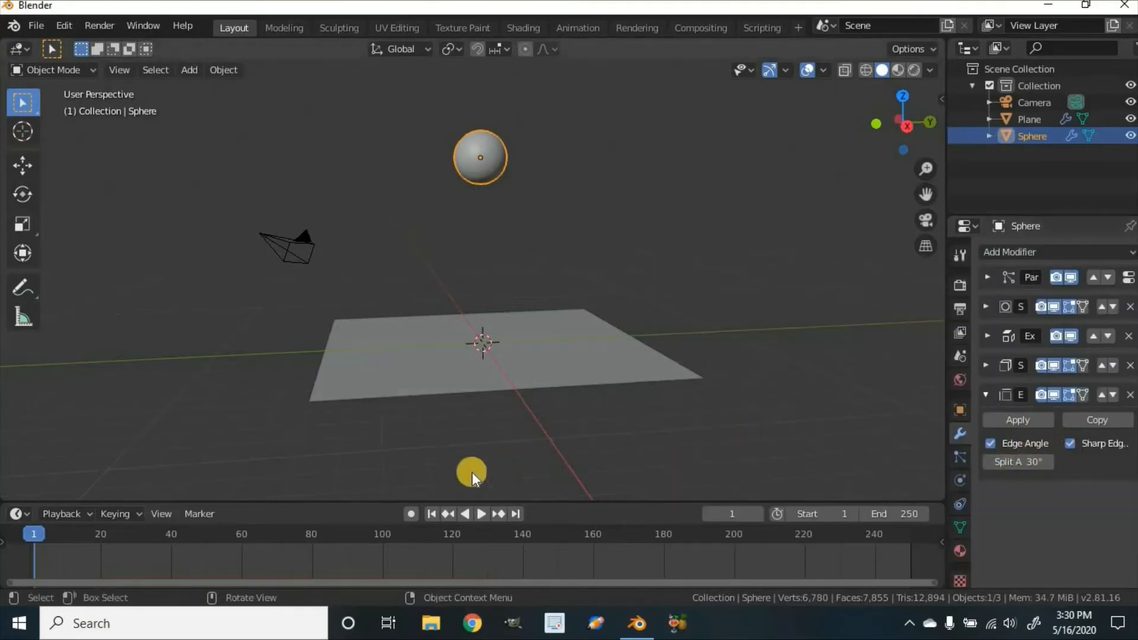
- Play the explosion to frame 37 and examine the edge-split fragments up close
left_click(483, 513)
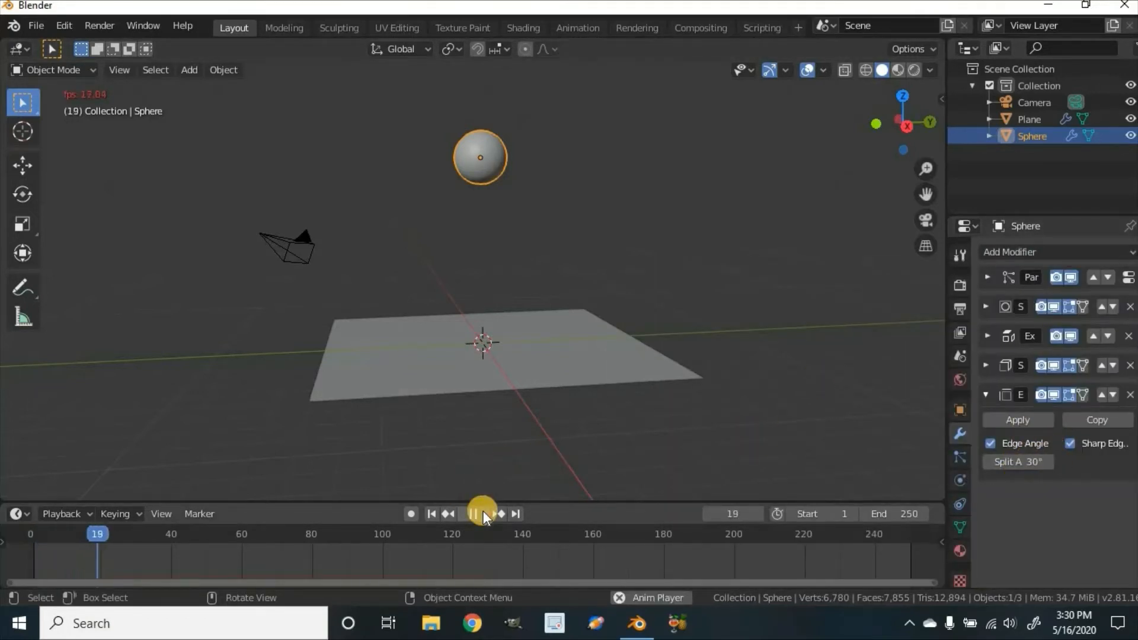
key("space")
scroll(491, 190, "up", 4)
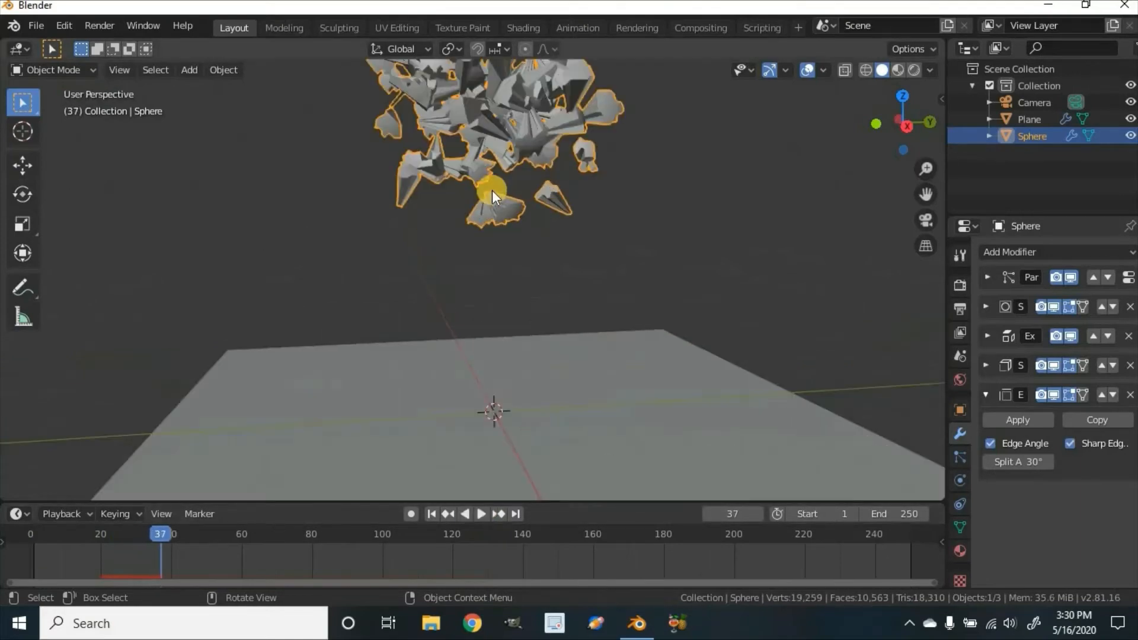
middle_click_drag(499, 236, 481, 307, "shift")
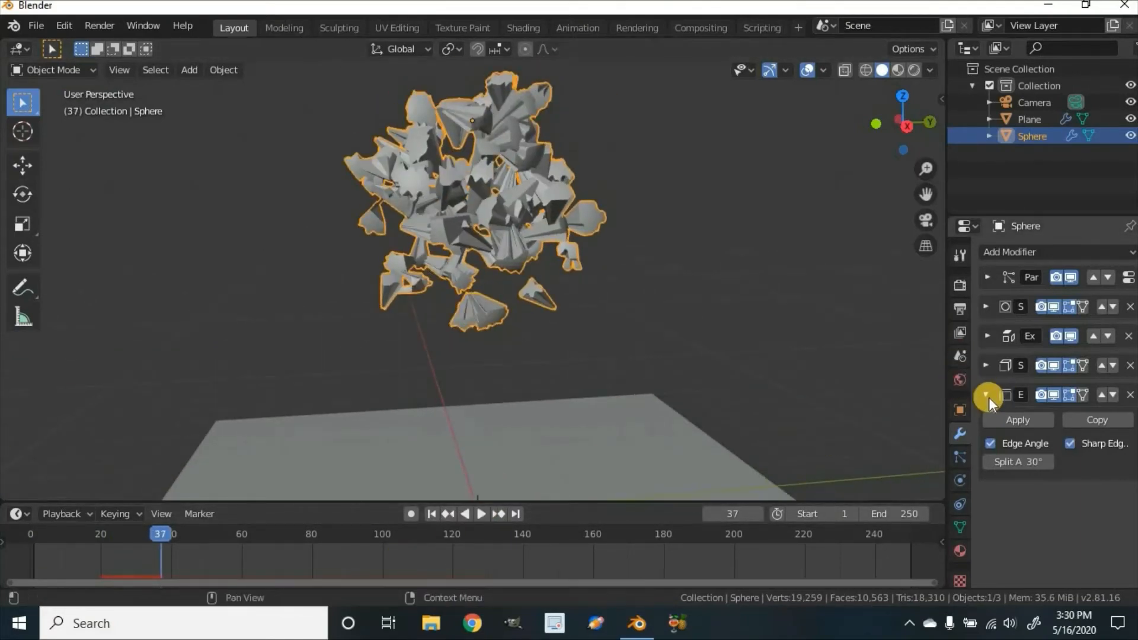
- Set the thickness of the sphere's Solidify modifier to 0.08 m
left_click(985, 366)
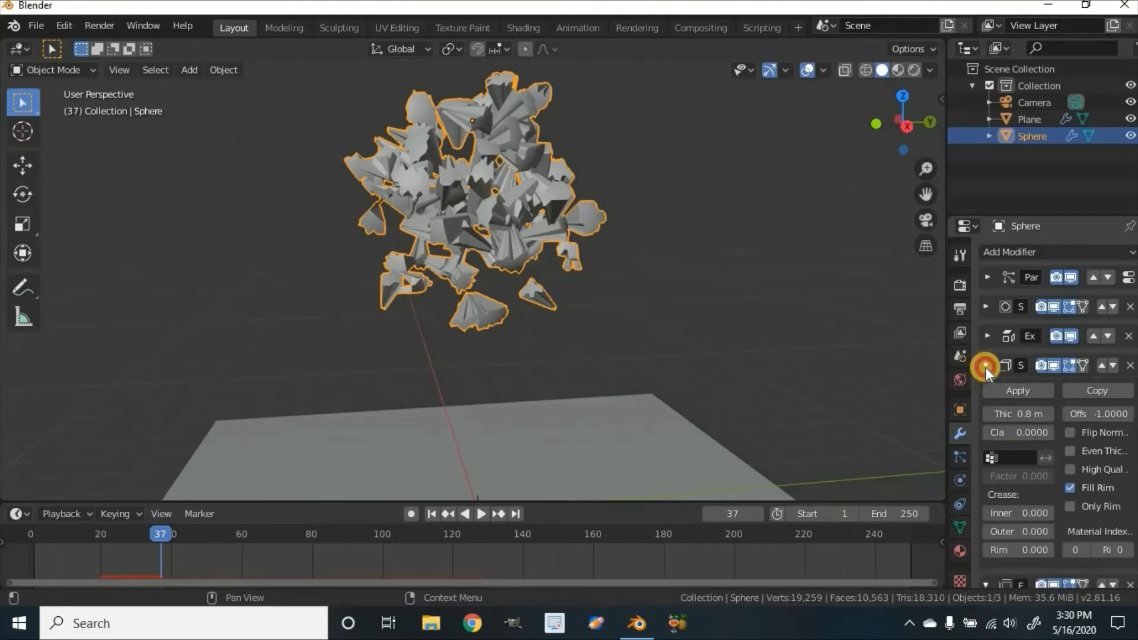
left_click_drag(1022, 411, 983, 414)
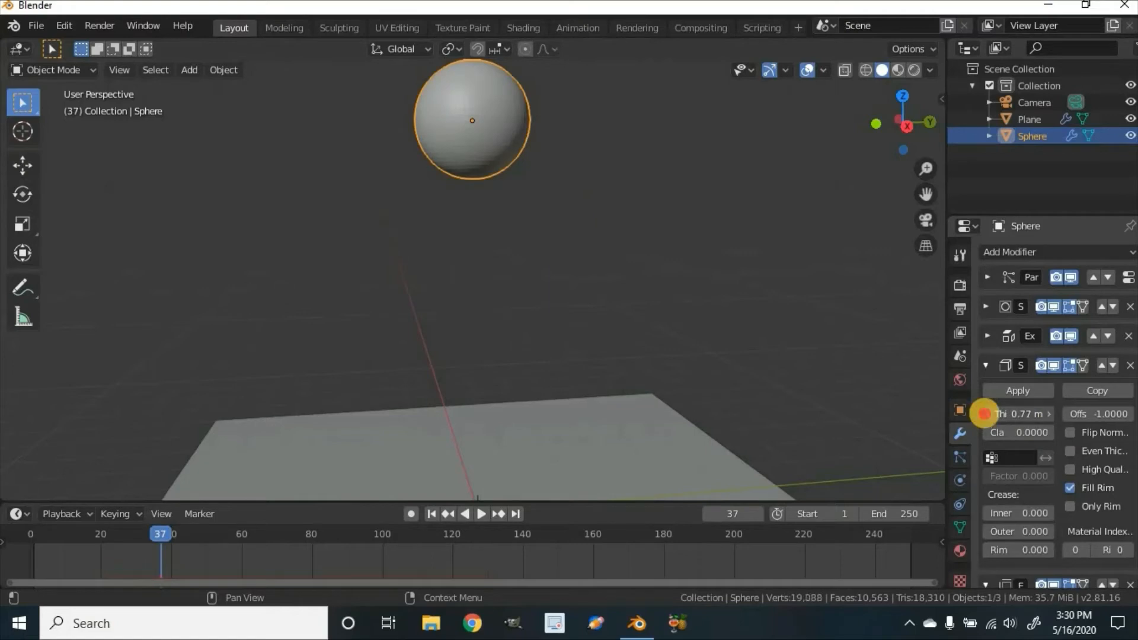
left_click(984, 414)
left_click(984, 413)
left_click(985, 414)
left_click(1008, 409)
left_click(1020, 414)
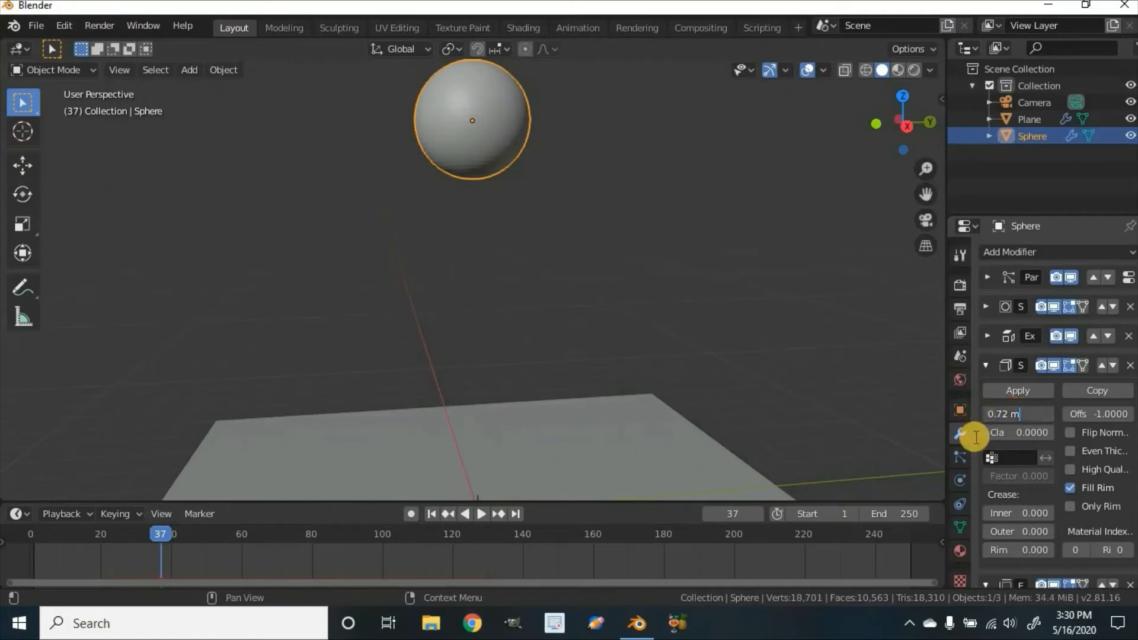
left_click_drag(1025, 415, 984, 423)
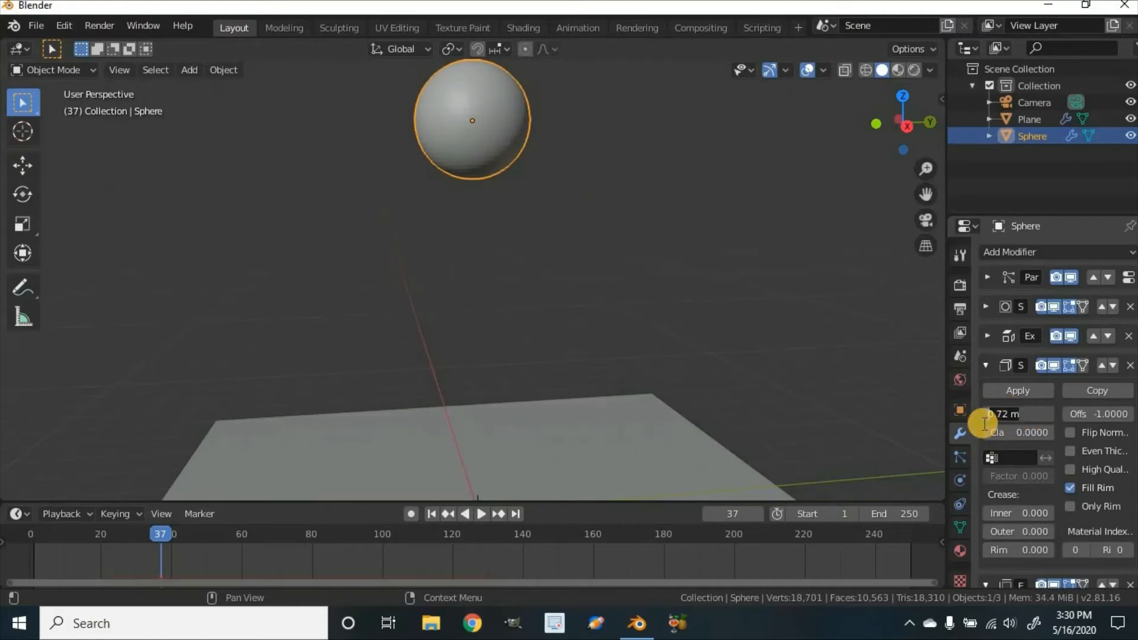
type("0.08")
key("Return")
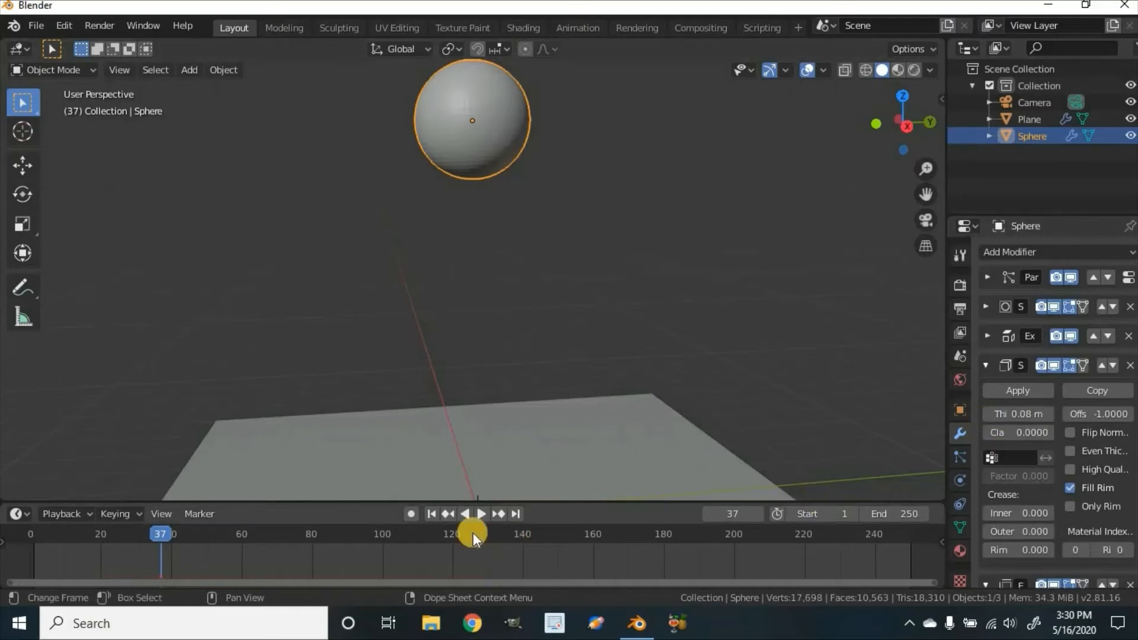
- Replay the explosion from frame 1 to frame 39 and inspect the thinner fragments from several angles
left_click(431, 513)
left_click(481, 513)
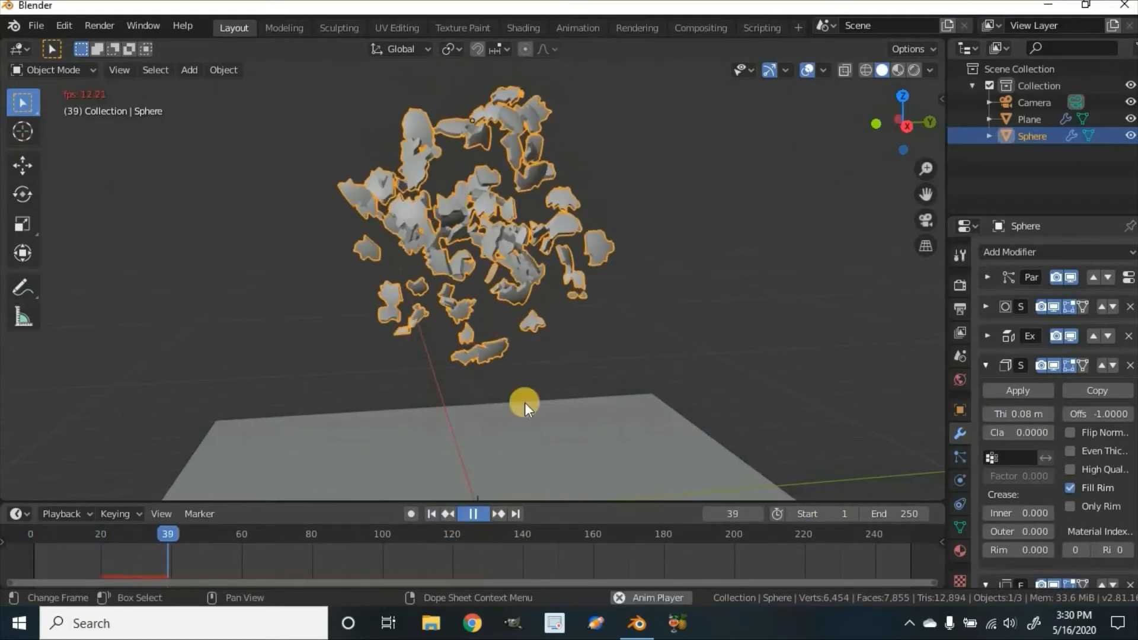
key("space")
middle_click_drag(472, 344, 611, 340)
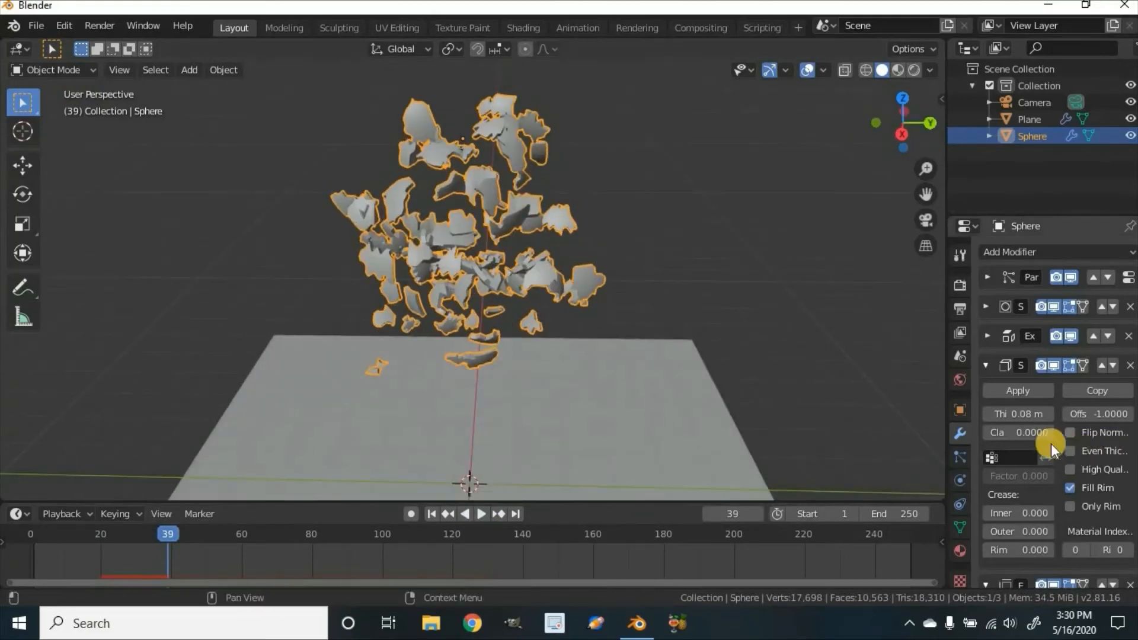
middle_click_drag(755, 417, 868, 391)
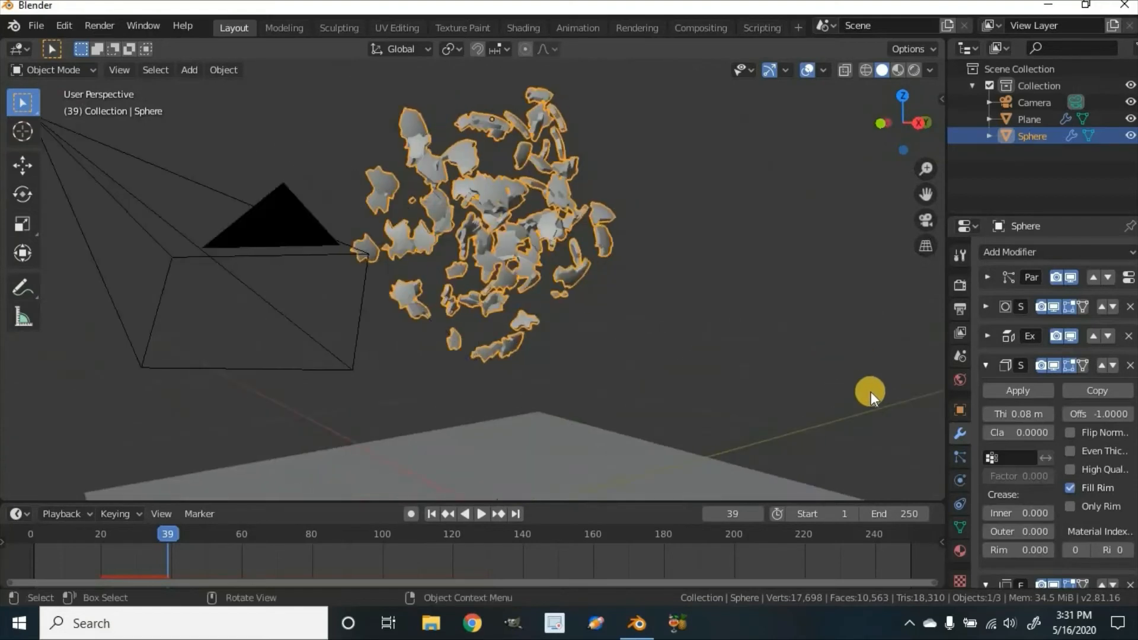
- Collapse the Solidify settings, set the Edge Split angle to 49° and replay the animation from frame 1 to frame 37
left_click(987, 365)
left_click_drag(1040, 467, 483, 533)
left_click(431, 513)
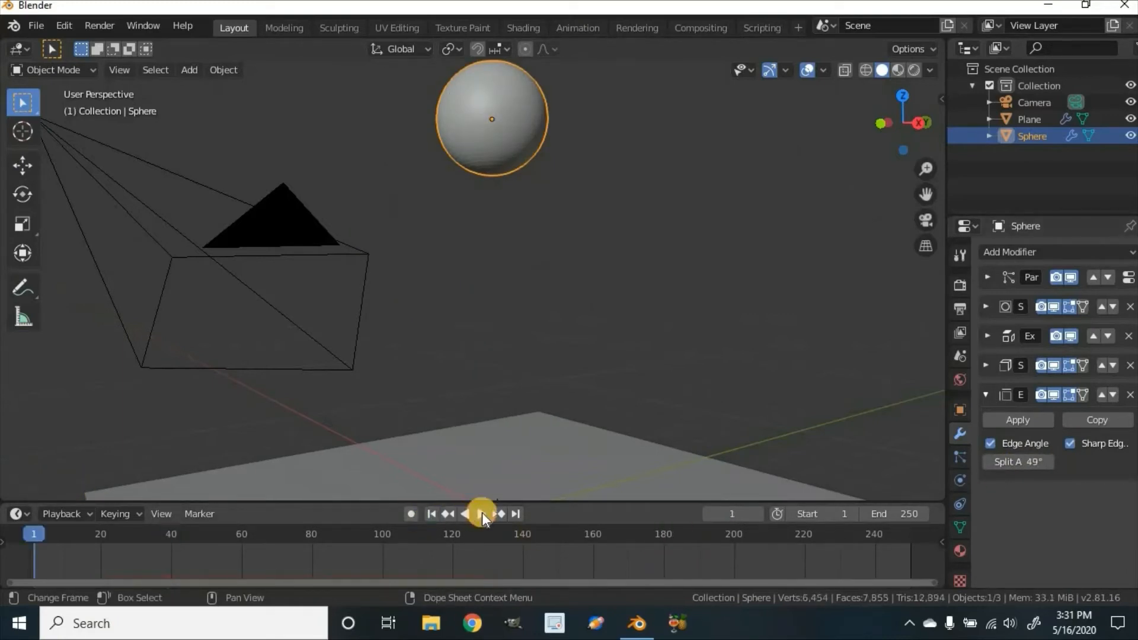
left_click(482, 513)
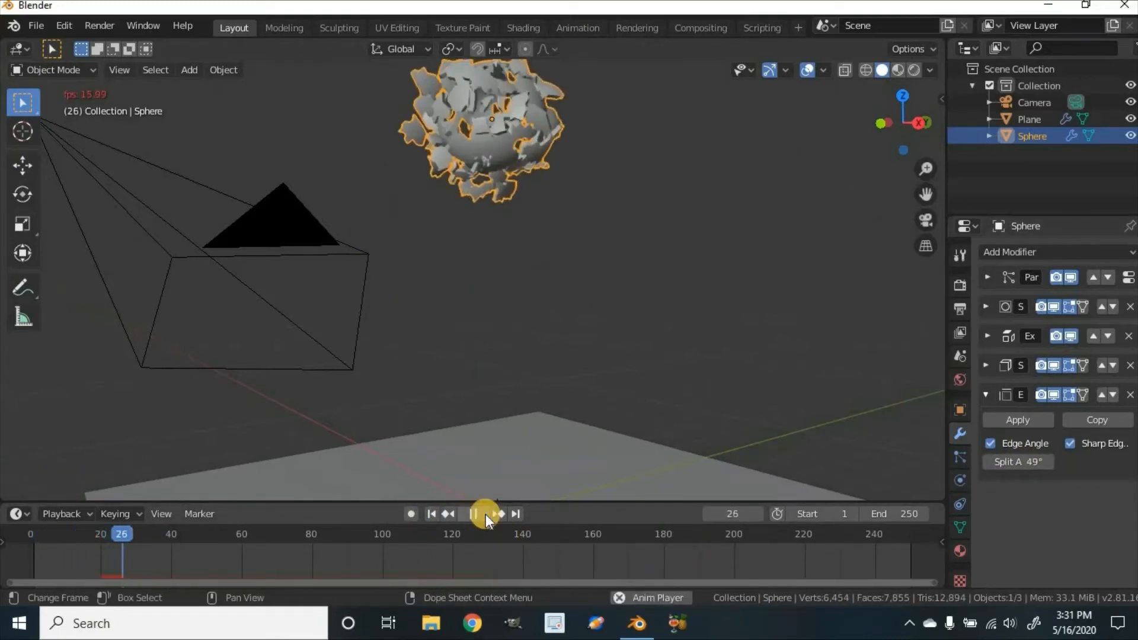
left_click(485, 514)
- Inspect the fragments near and far from different angles and collapse the Edge Split settings
middle_click_drag(419, 198, 433, 178)
scroll(483, 269, "up", 6)
scroll(457, 296, "down", 7)
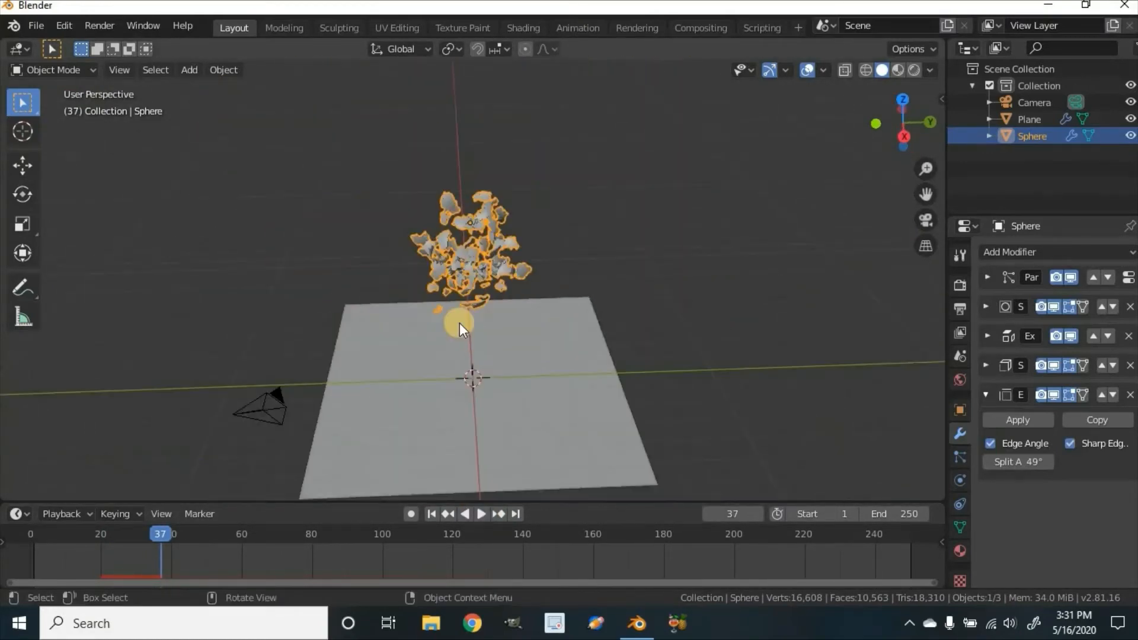
middle_click_drag(460, 322, 513, 283)
scroll(513, 283, "up", 3)
left_click(985, 395)
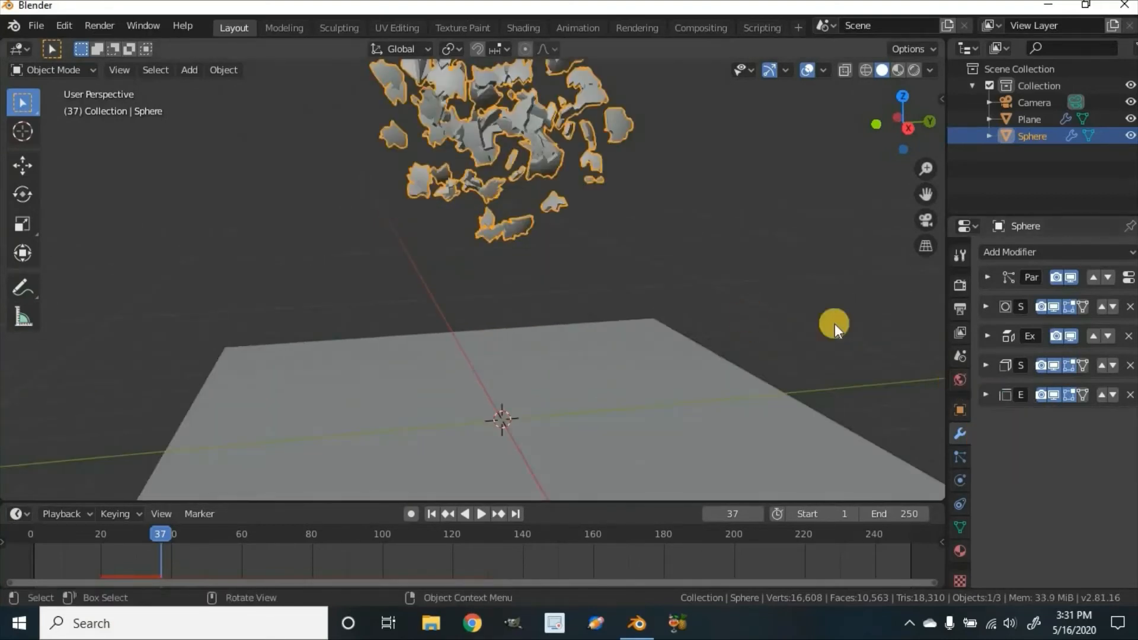
scroll(736, 225, "down", 3)
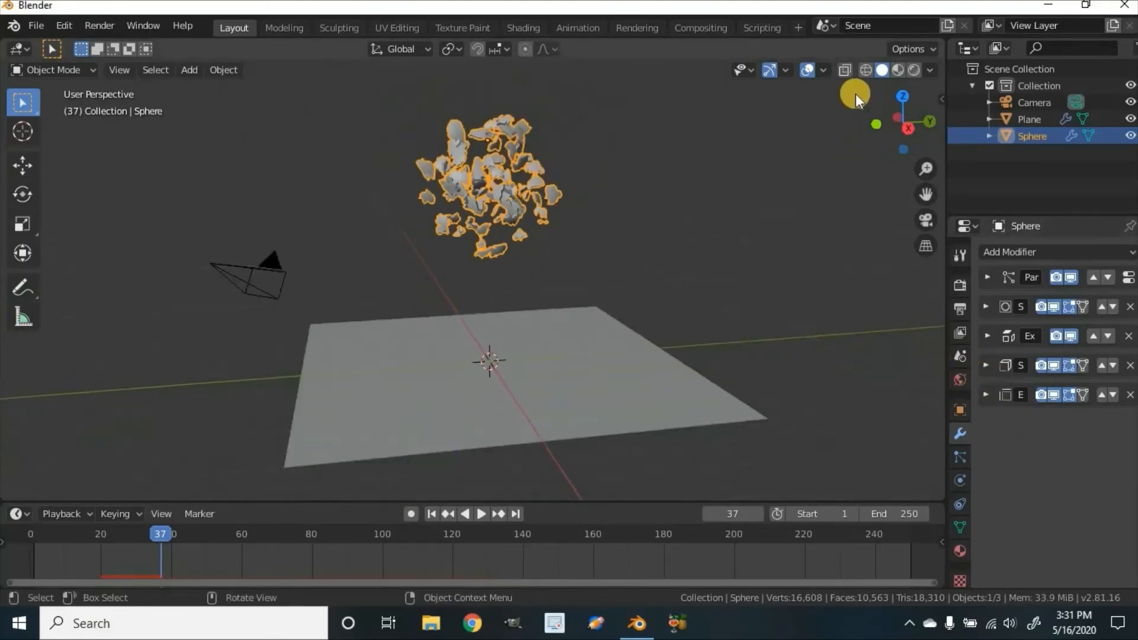
- Switch the viewport to rendered shading and deselect the sphere
left_click(913, 71)
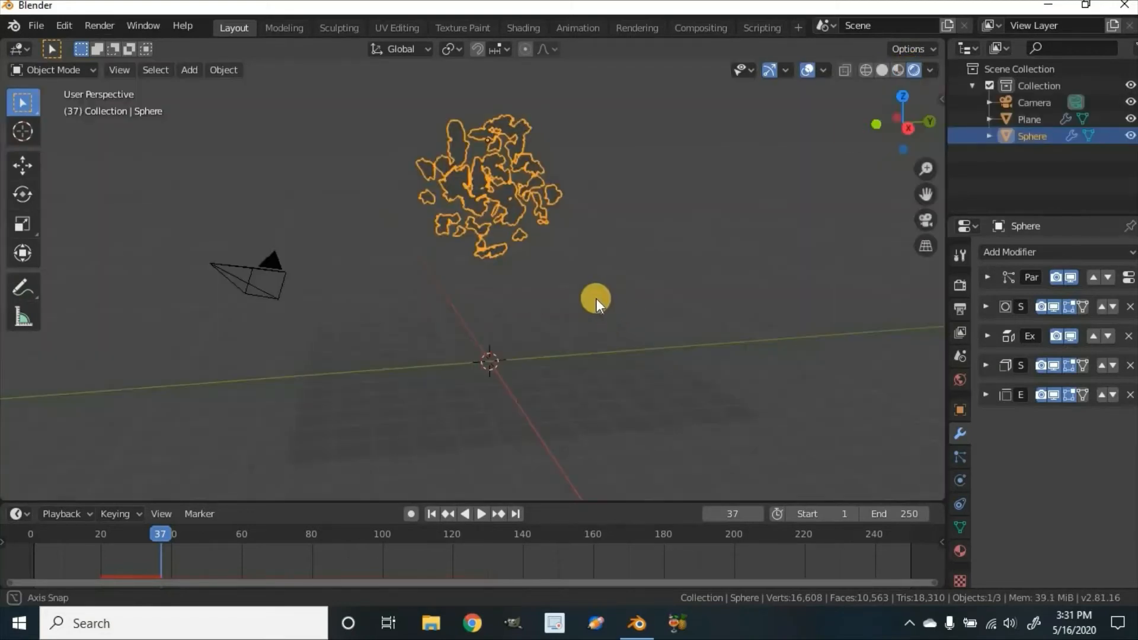
scroll(594, 300, "up", 5)
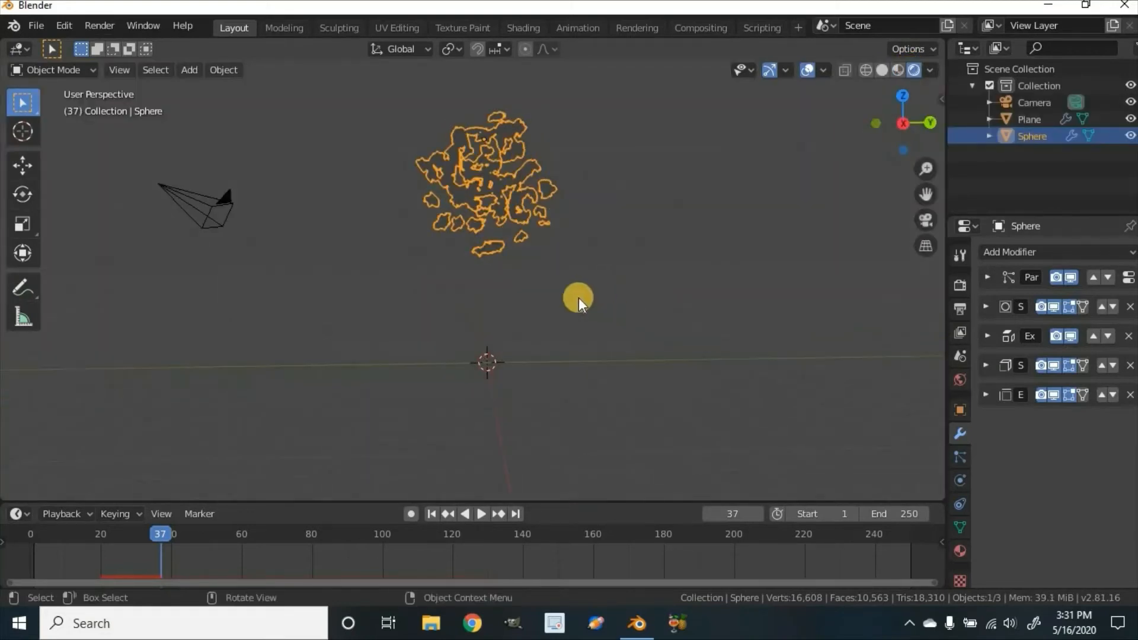
scroll(616, 269, "down", 5)
left_click(621, 267)
middle_click_drag(595, 305, 610, 322)
- Add a Sun light and raise it along the Z axis to about 10.757 m, above the fragments
key("shift+a")
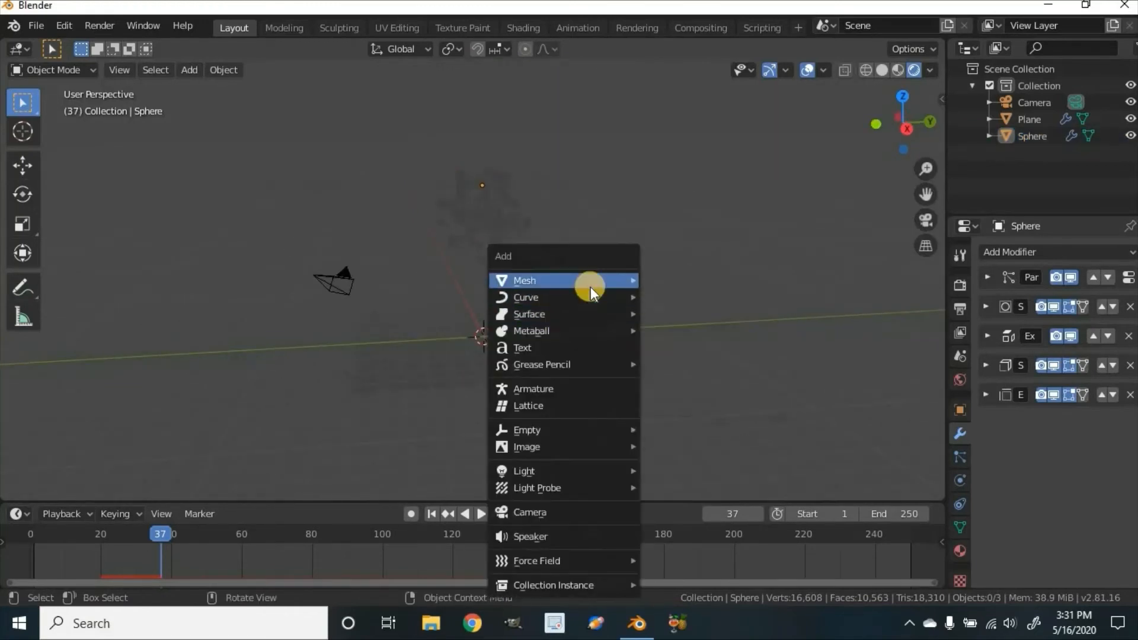
mouse_move(613, 364)
mouse_move(579, 472)
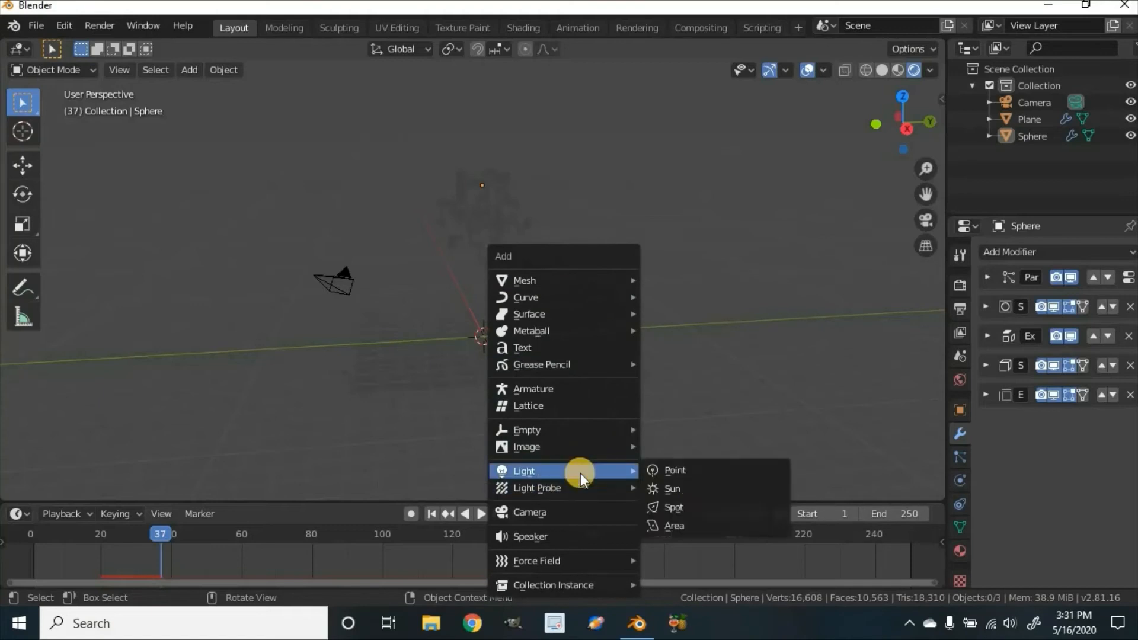
left_click(694, 491)
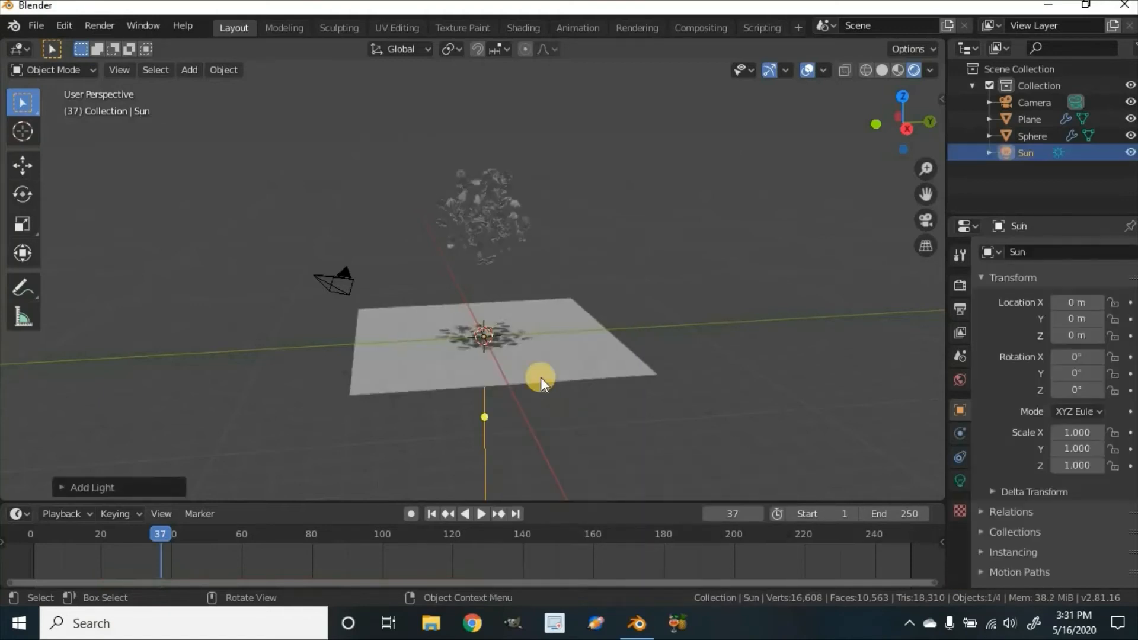
key("g")
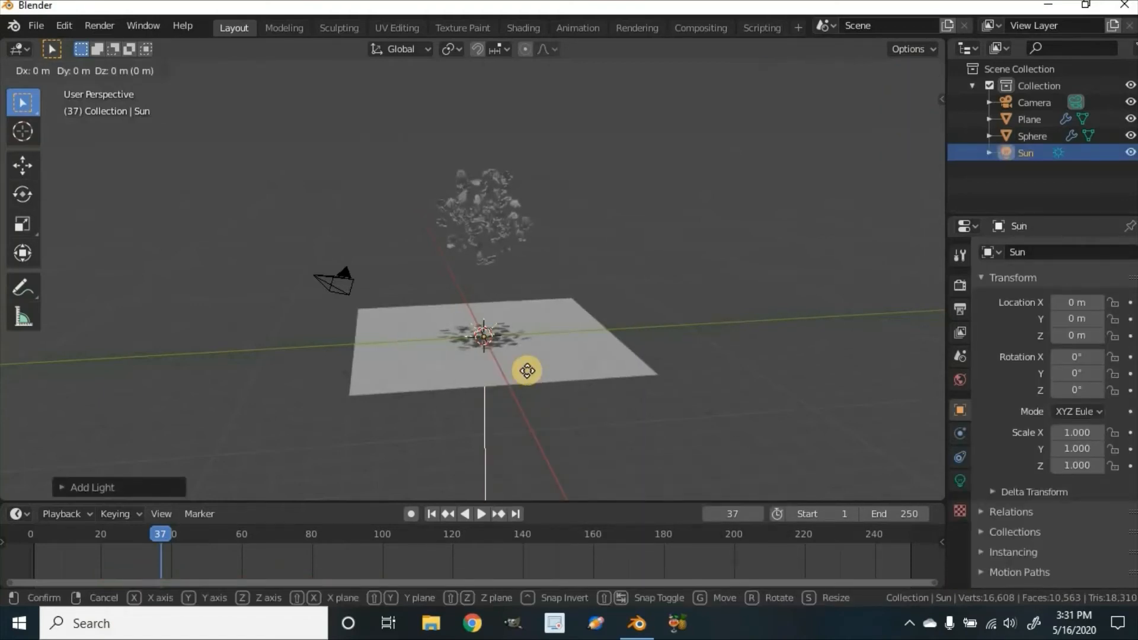
key("z")
left_click(563, 145)
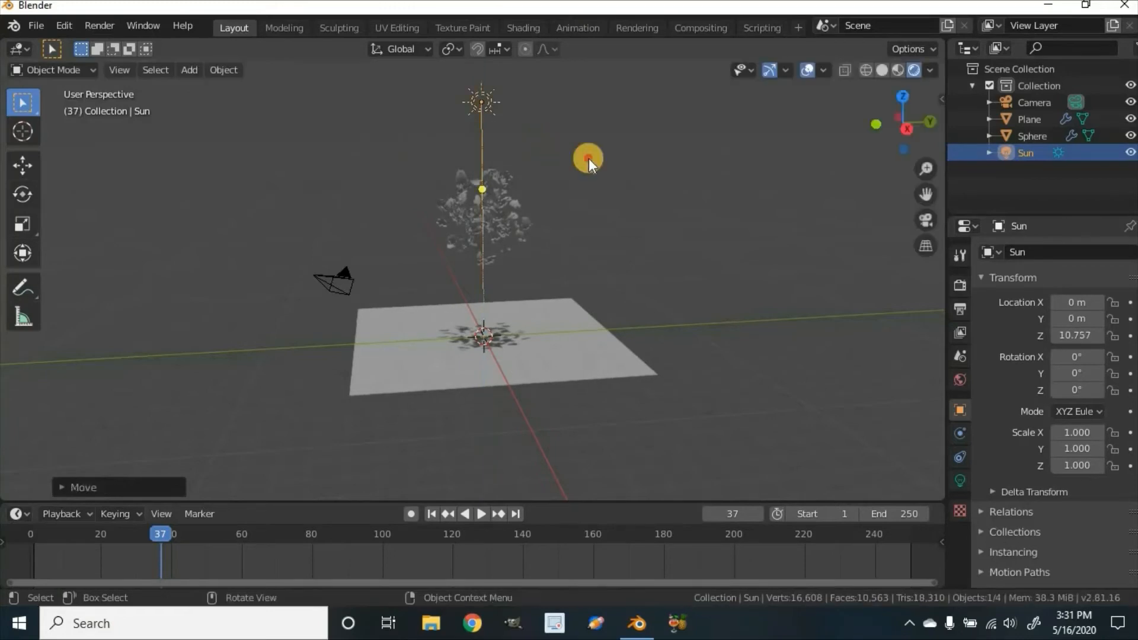
- Deselect everything and examine how the Sun light illuminates the fragments up close
left_click(546, 224)
middle_click_drag(546, 224, 777, 244)
left_click(521, 170)
left_click(791, 243)
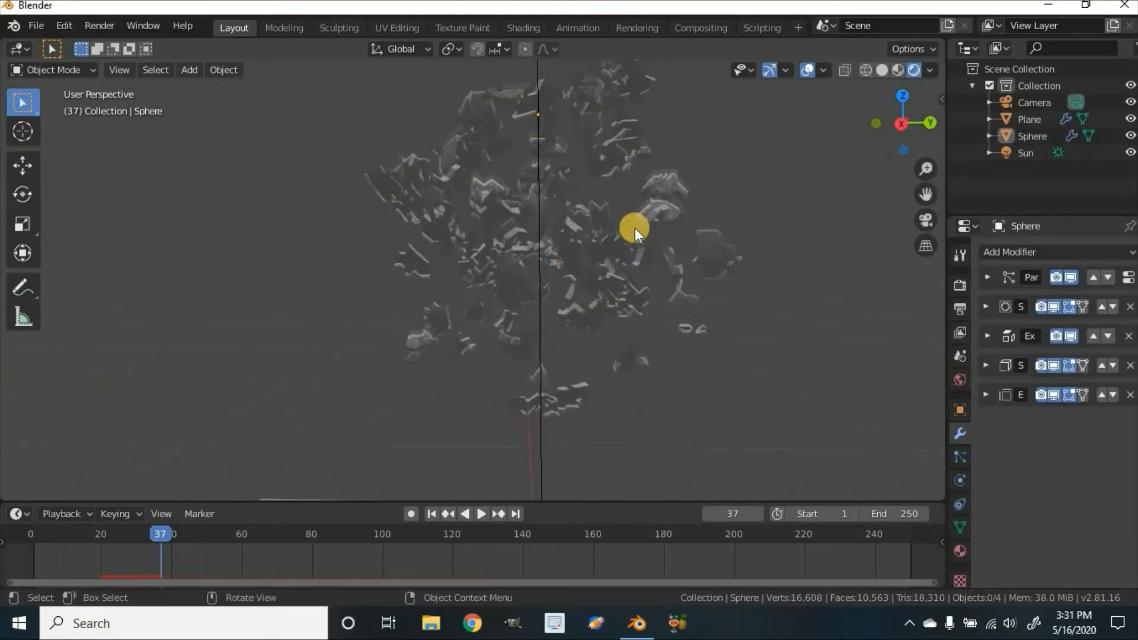
middle_click_drag(615, 219, 499, 246)
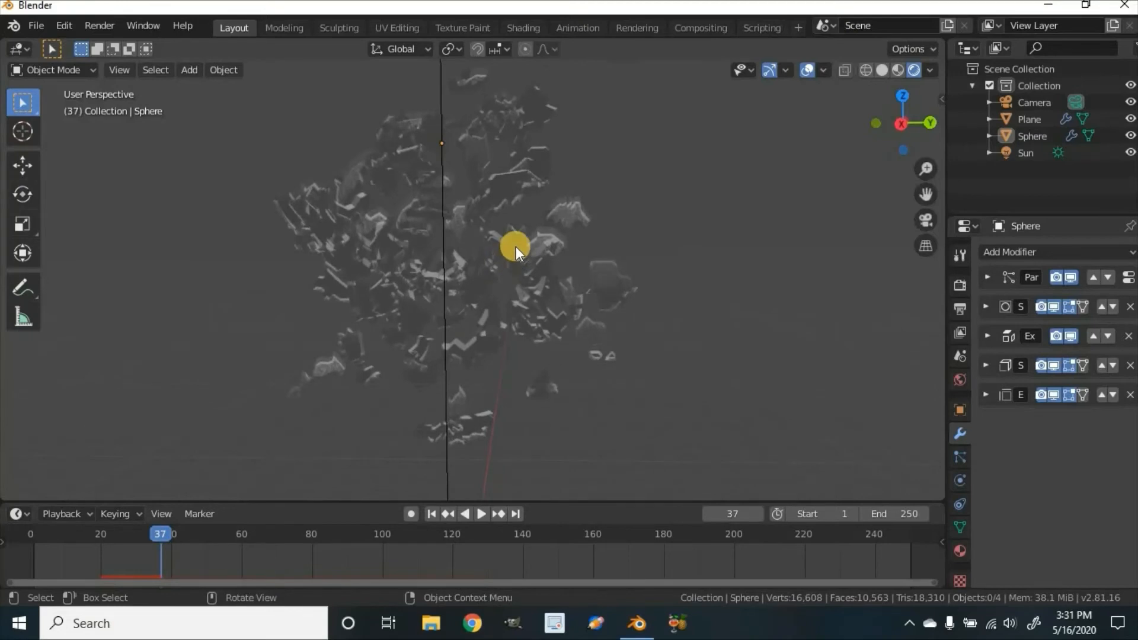
- Select the sphere and open the Shading workspace to view the nodes of its Explode Fade material
left_click(518, 200)
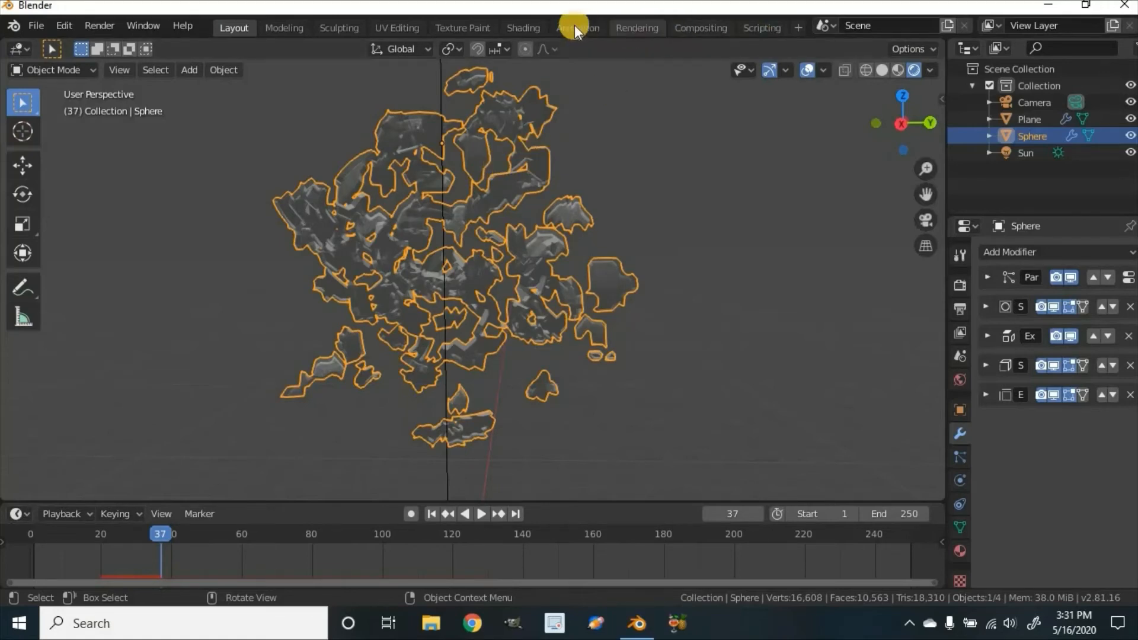
left_click(524, 27)
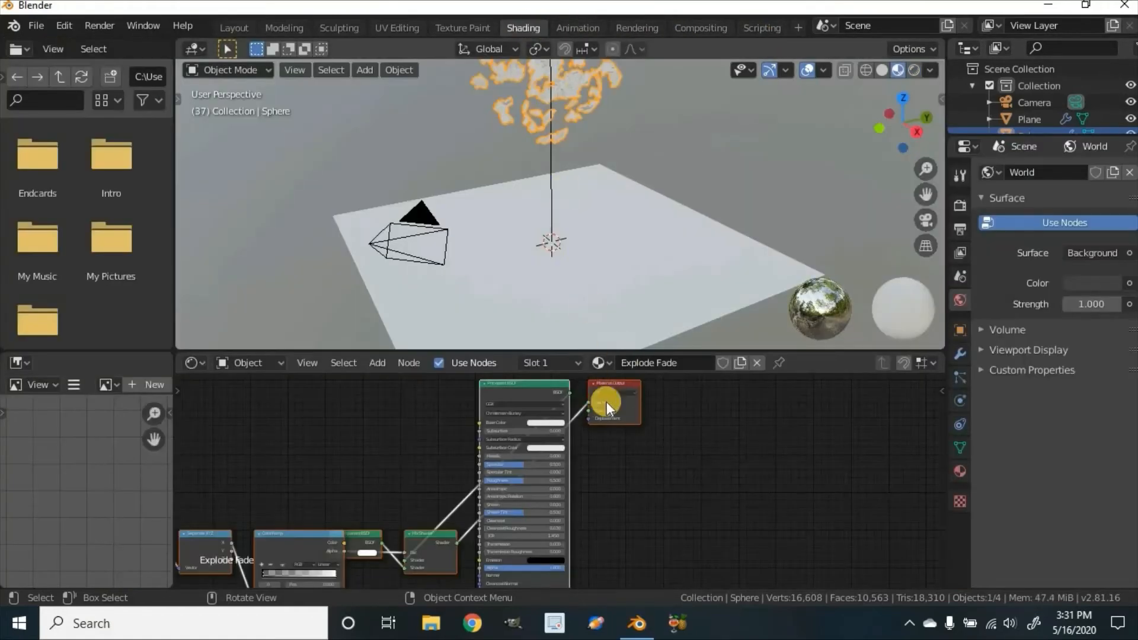
scroll(592, 468, "up", 3)
scroll(620, 477, "down", 4)
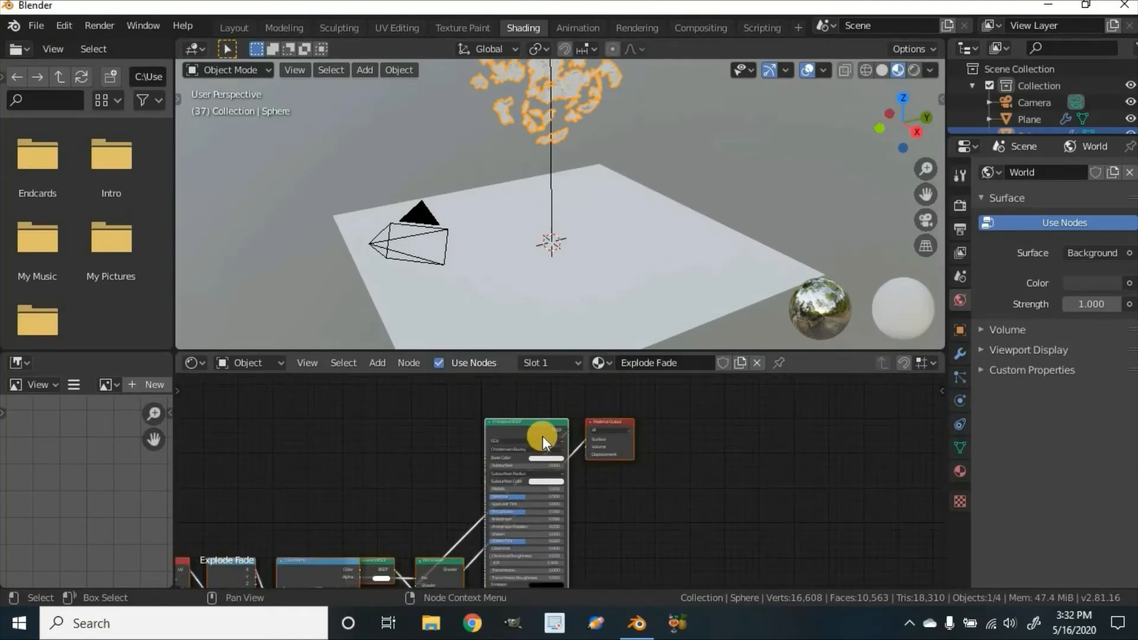
scroll(543, 436, "up", 4)
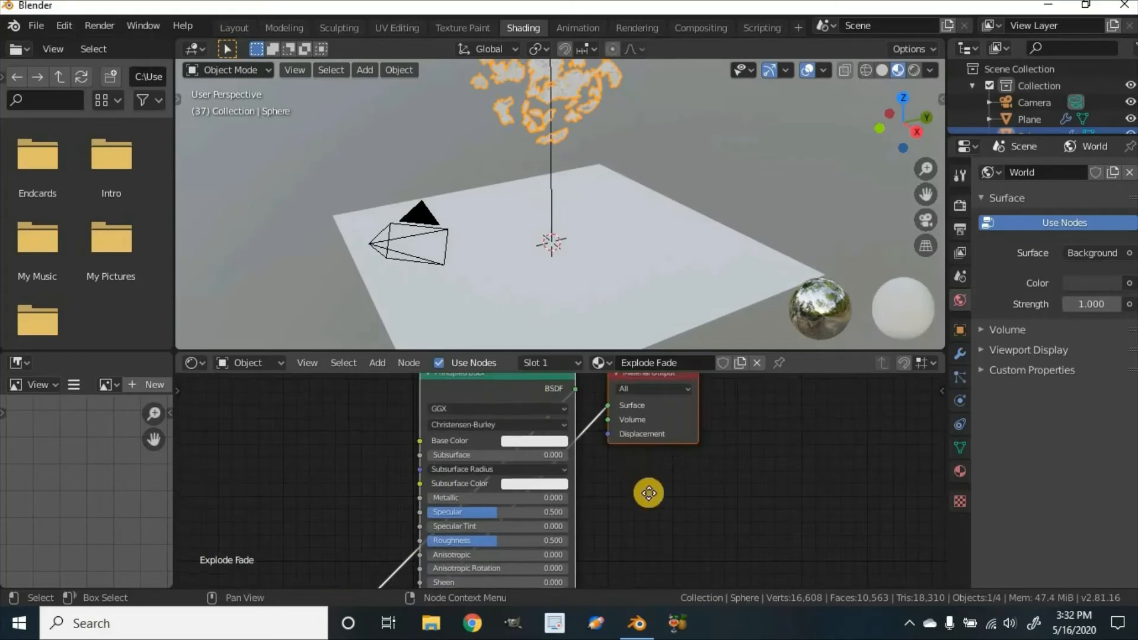
- Set the Base Color of the sphere's Explode Fade material to a bright cyan blue
middle_click_drag(647, 492, 654, 518)
left_click(542, 464)
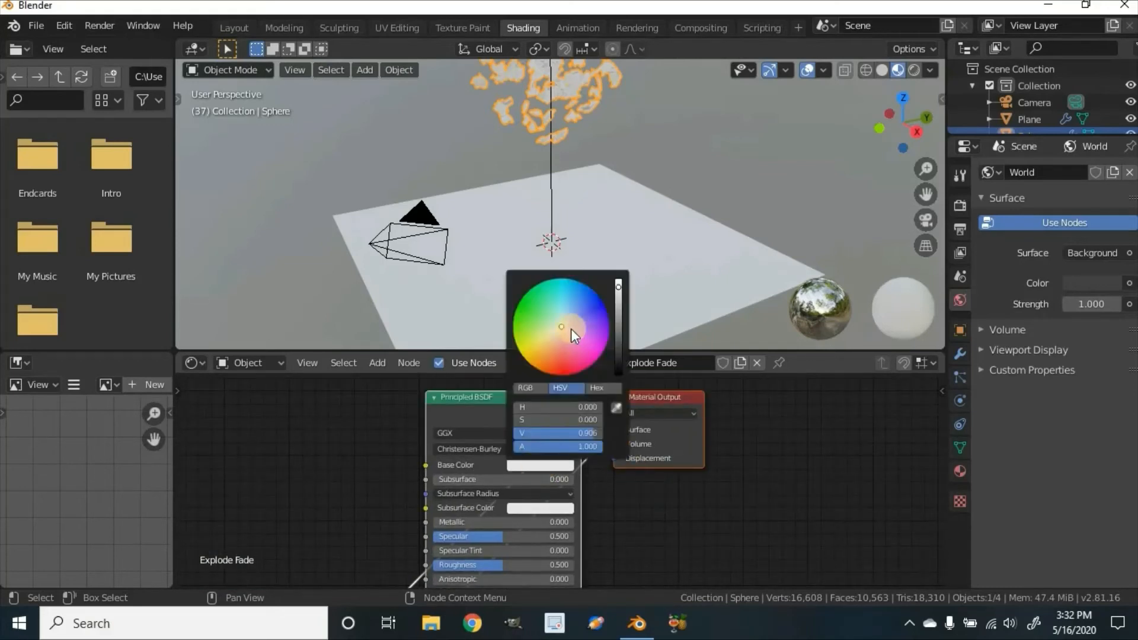
left_click_drag(570, 328, 567, 279)
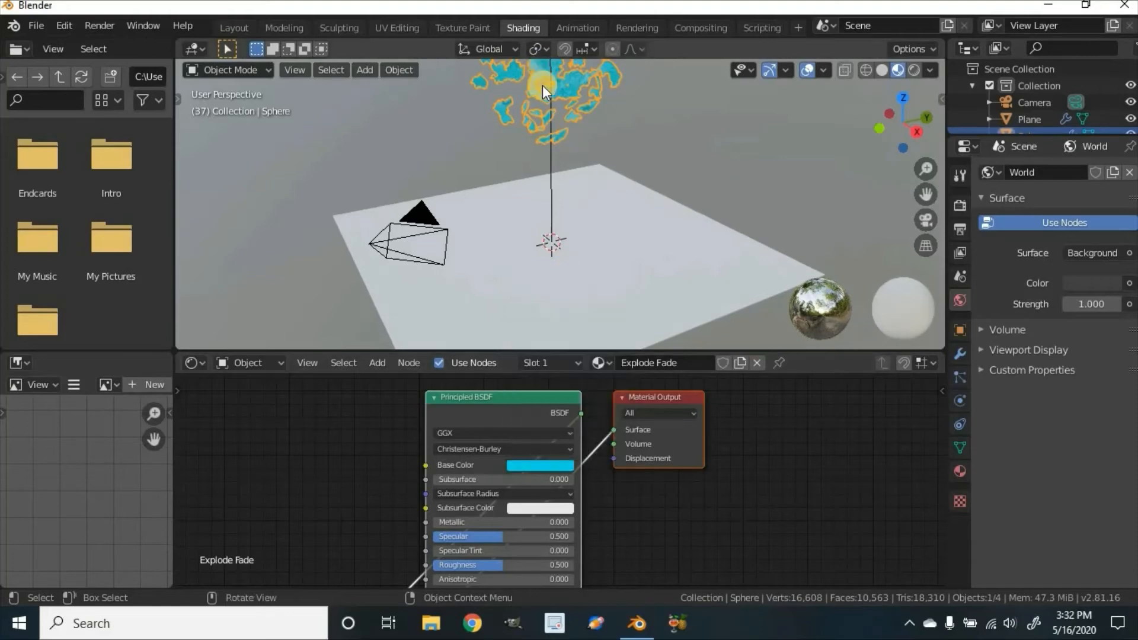
- Return to the Layout workspace, deselect the sphere and view the coloured fragments above the plane
left_click(237, 29)
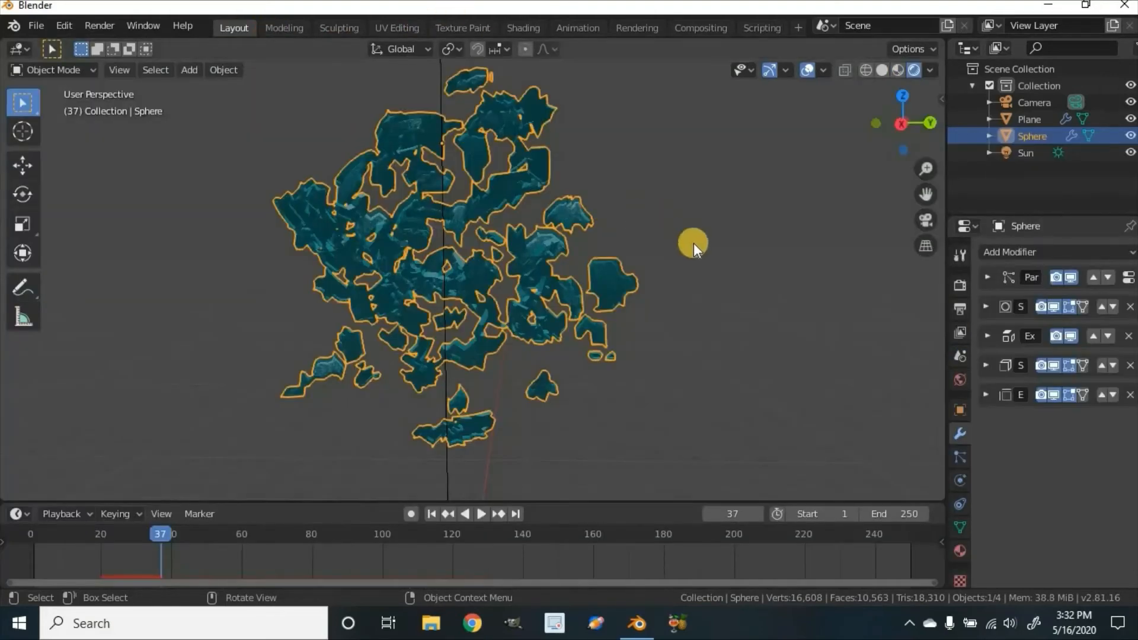
left_click(656, 284)
middle_click_drag(694, 283, 758, 286)
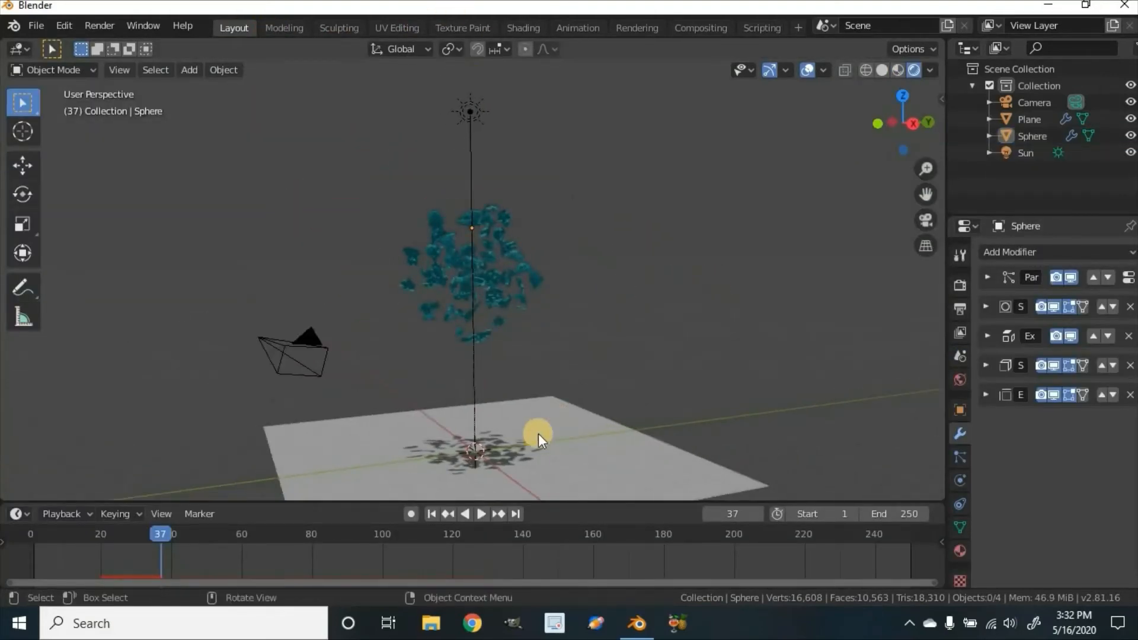
scroll(537, 432, "up", 4)
- Play the animation from frame 1 and watch the sphere explode and its fragments land on the plane
left_click(437, 515)
scroll(483, 436, "down", 6)
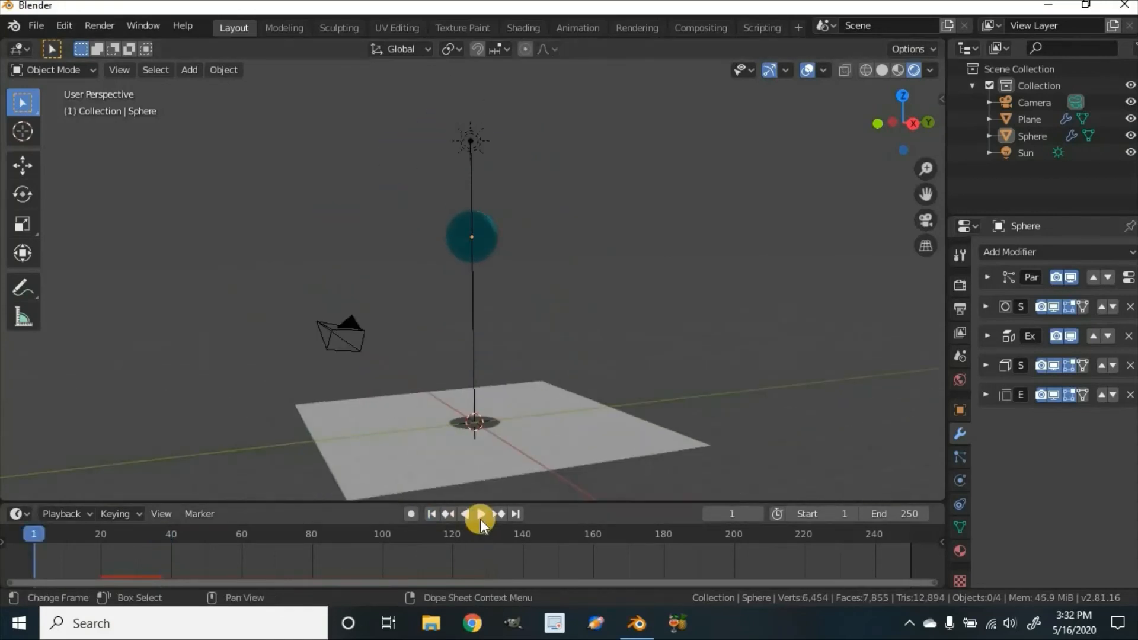
left_click(480, 517)
scroll(521, 377, "up", 3)
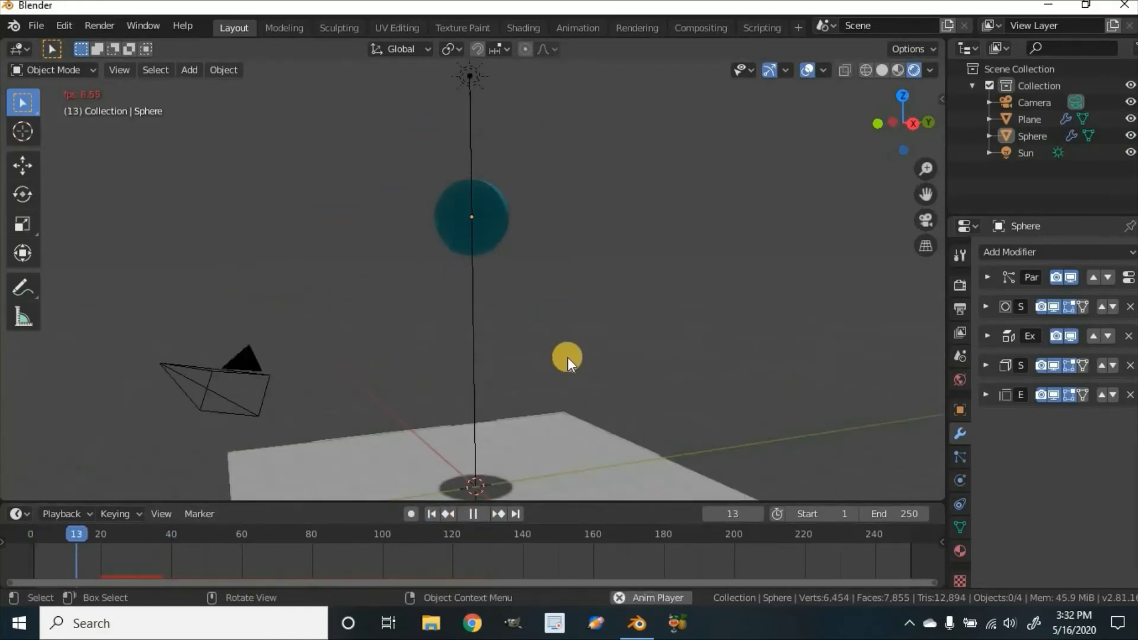
scroll(539, 368, "down", 2)
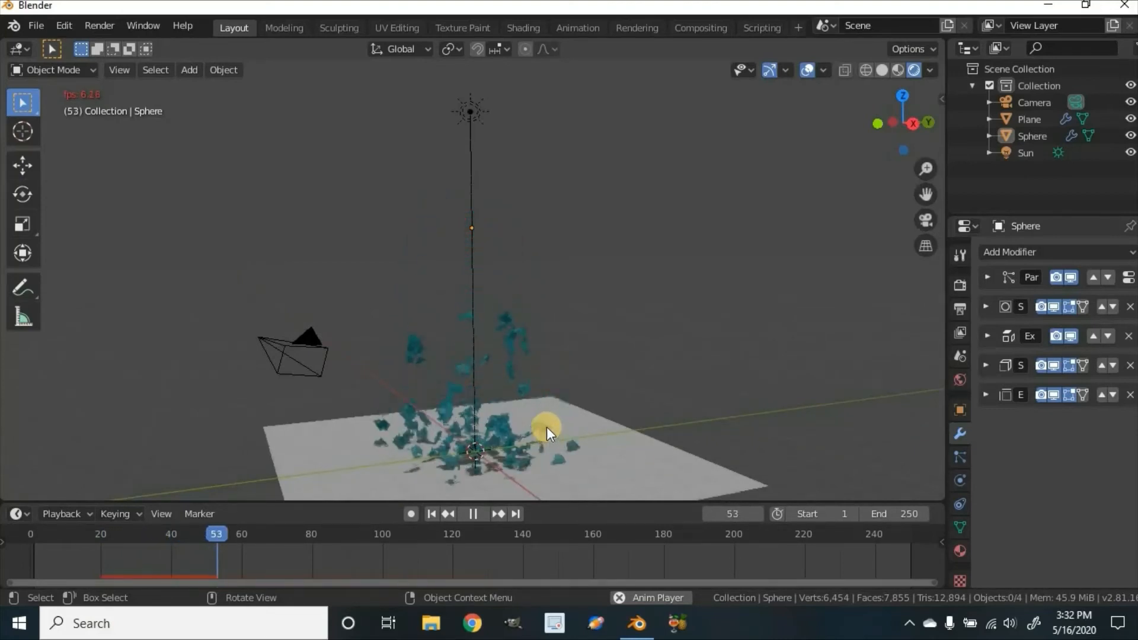
left_click(473, 514)
left_click(481, 514)
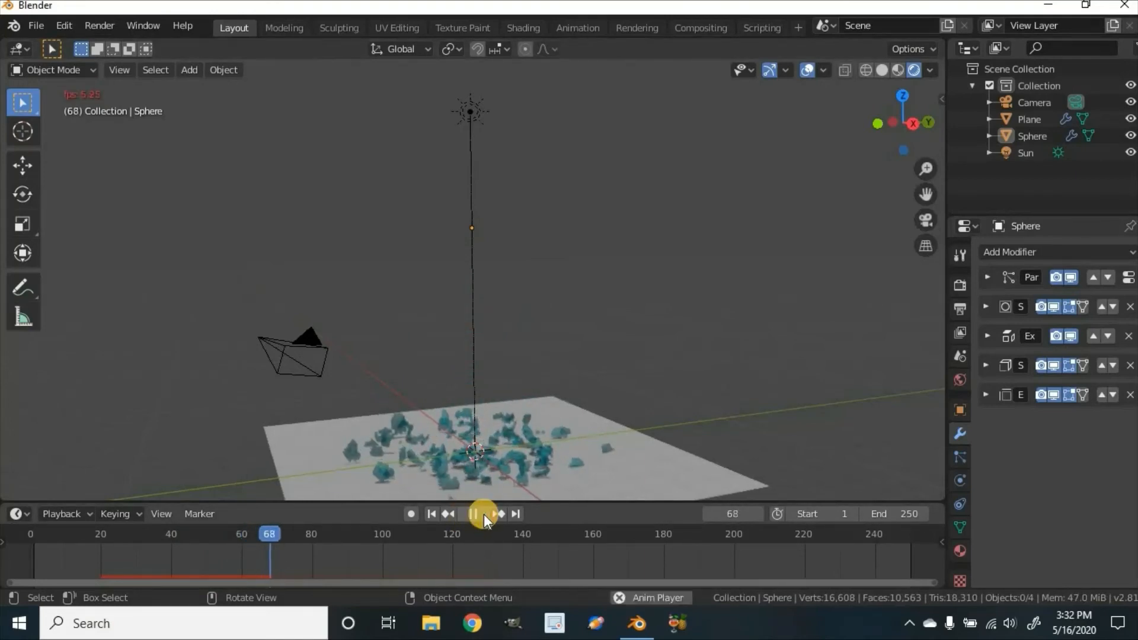
left_click(482, 514)
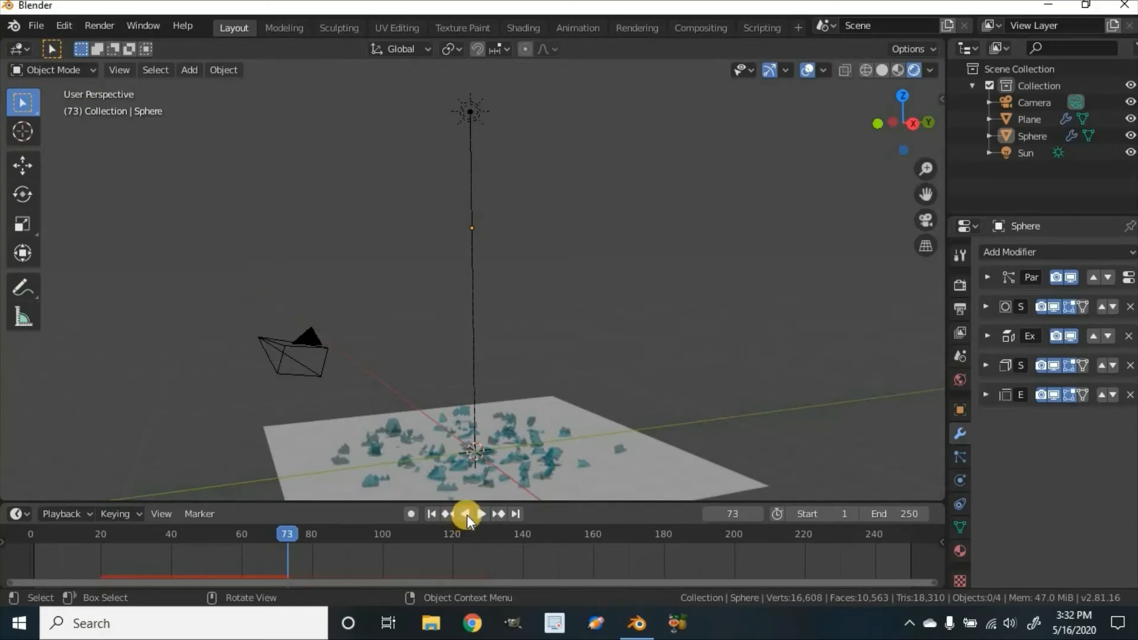
left_click(467, 515)
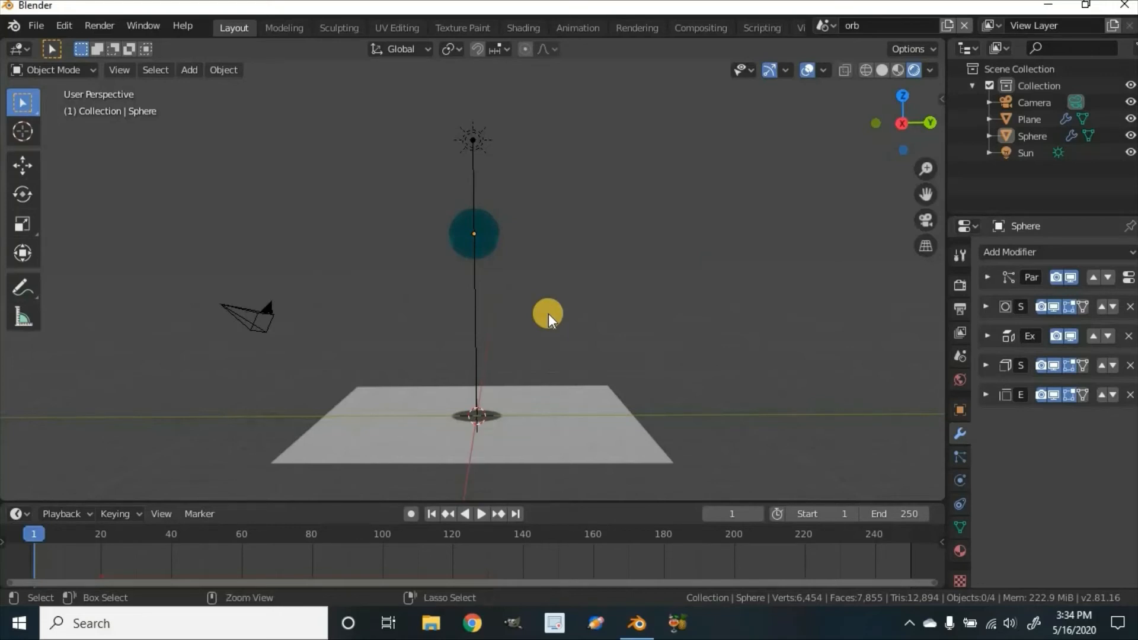
- Look through the camera and raise the camera along the Z axis to about 7.55 m
key("KP_0")
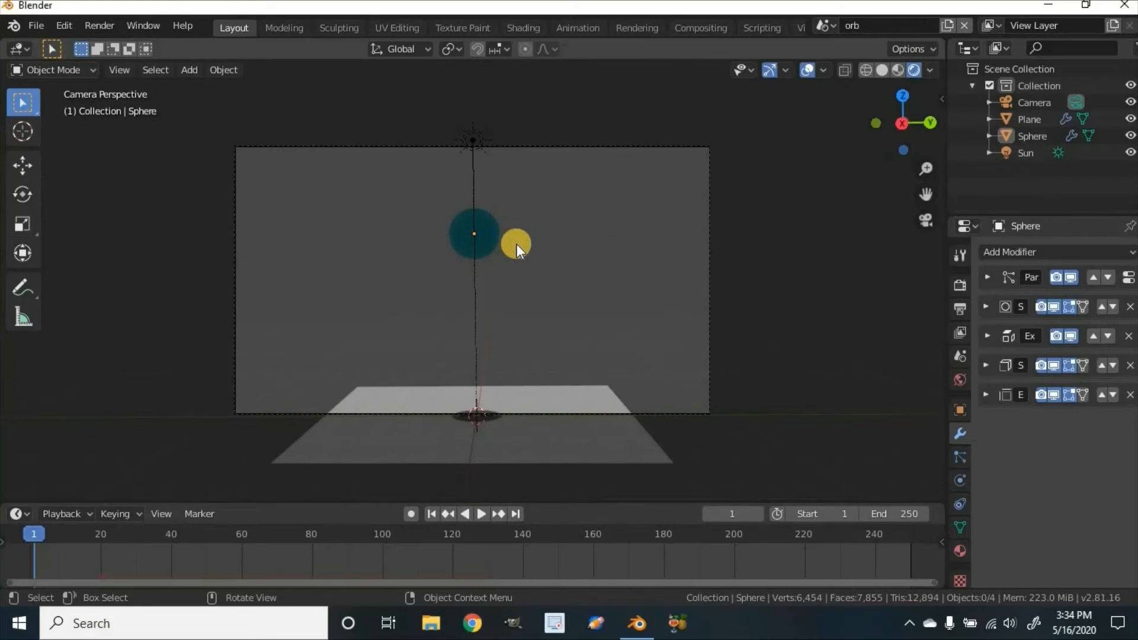
scroll(518, 243, "up", 4)
scroll(518, 244, "down", 3)
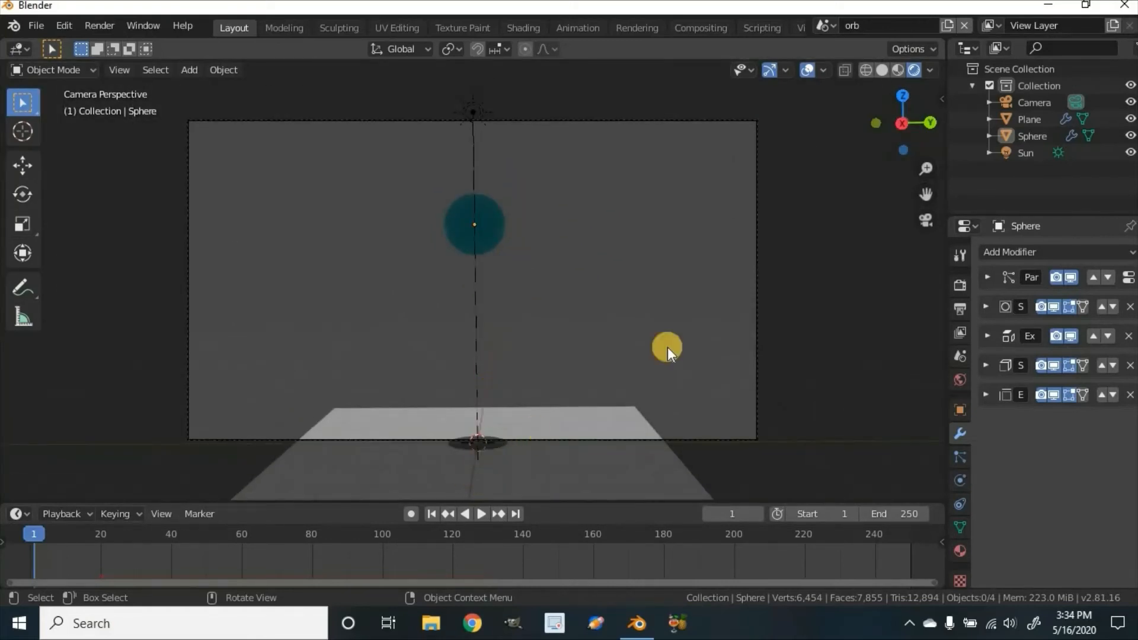
left_click(1039, 106)
key("g")
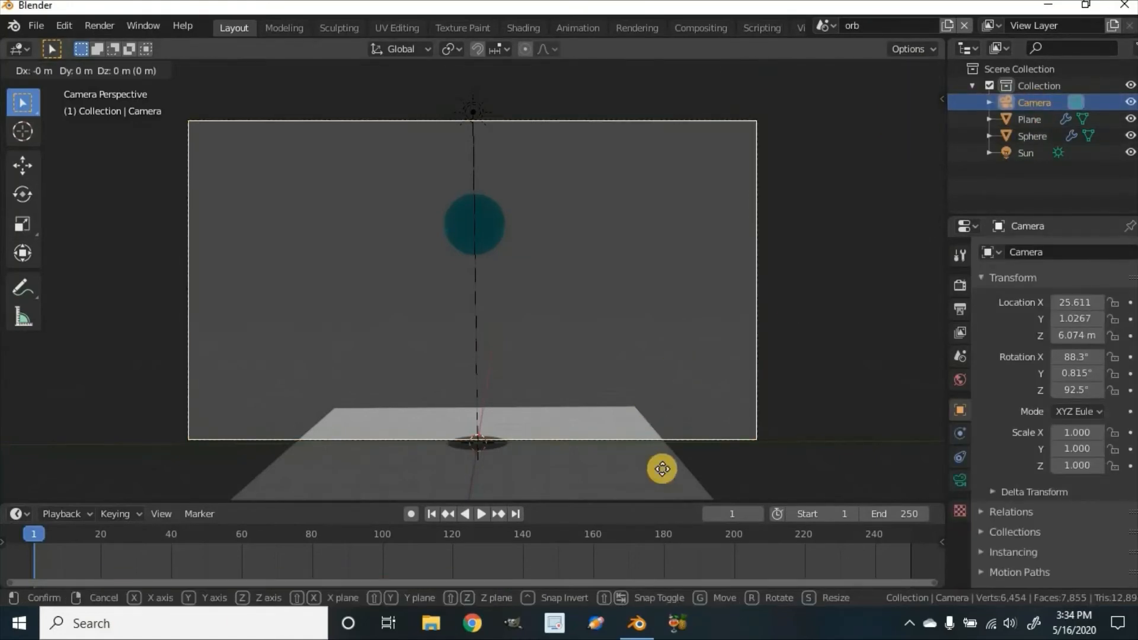
key("z")
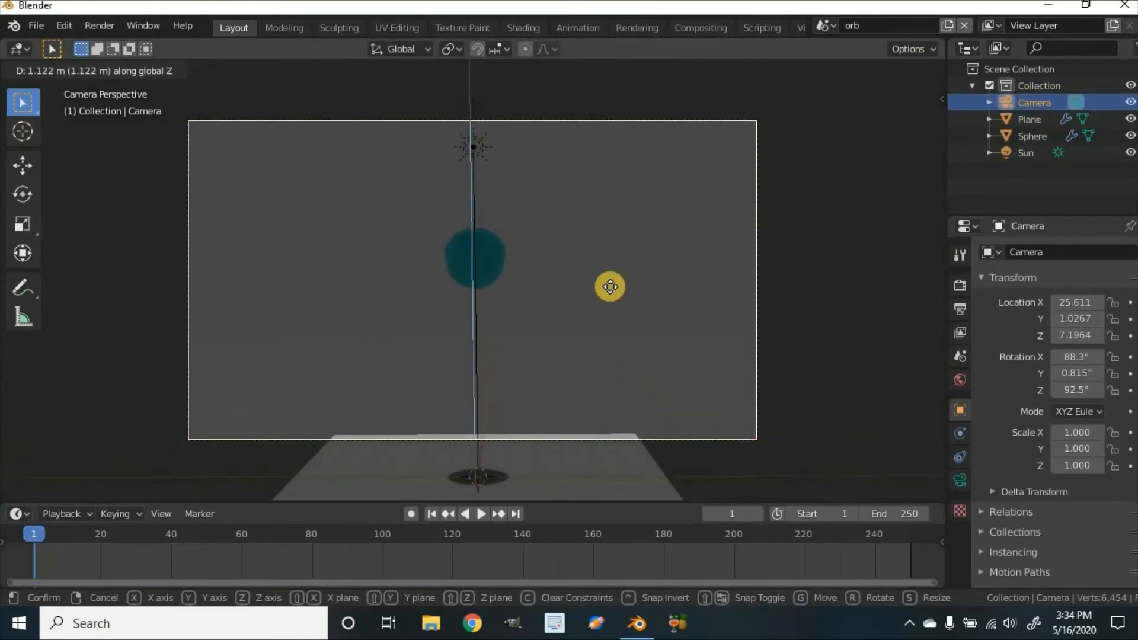
left_click(597, 276)
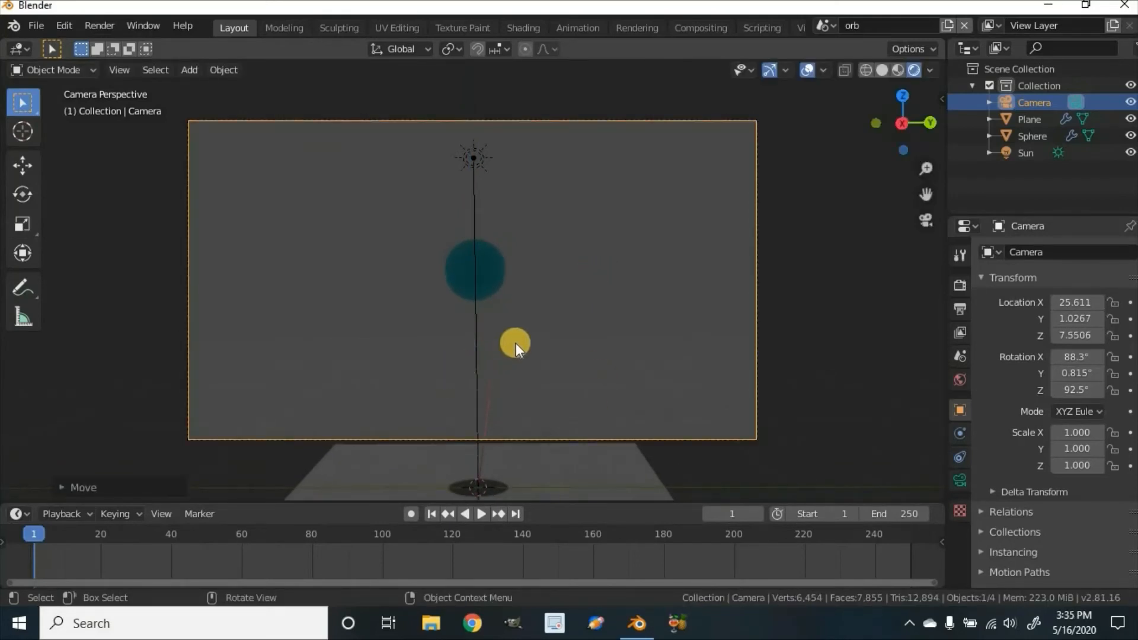
- Turn on auto keying and nudge the camera to about 7.575 m in Z, recording its keyframe at frame 1
scroll(462, 396, "down", 2)
middle_click_drag(418, 439, 426, 436)
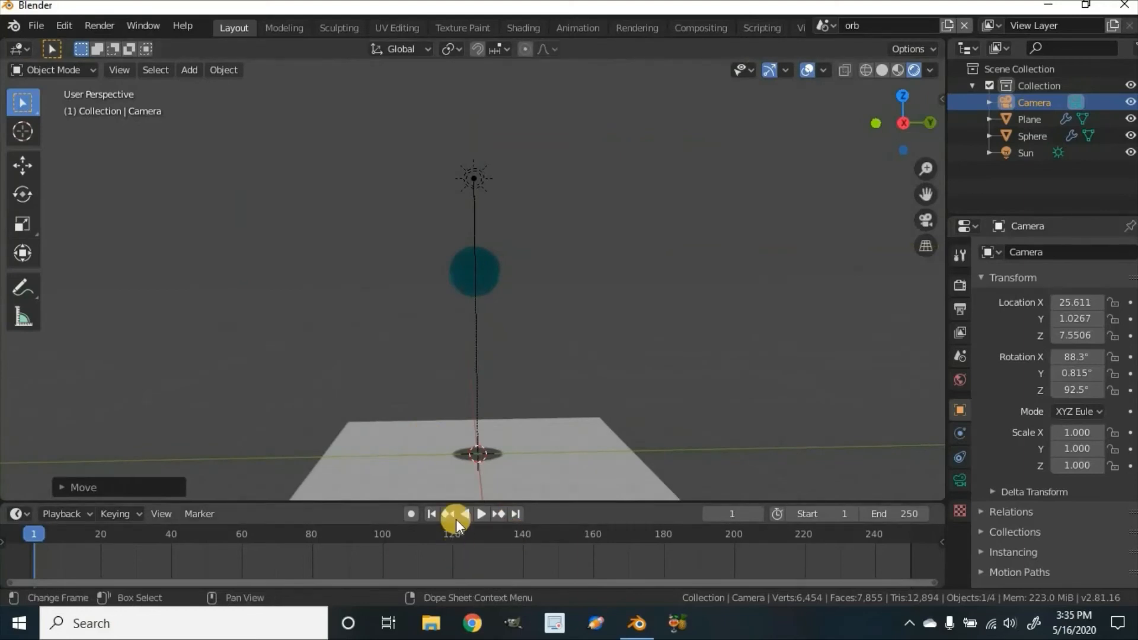
left_click(405, 513)
scroll(485, 343, "down", 4)
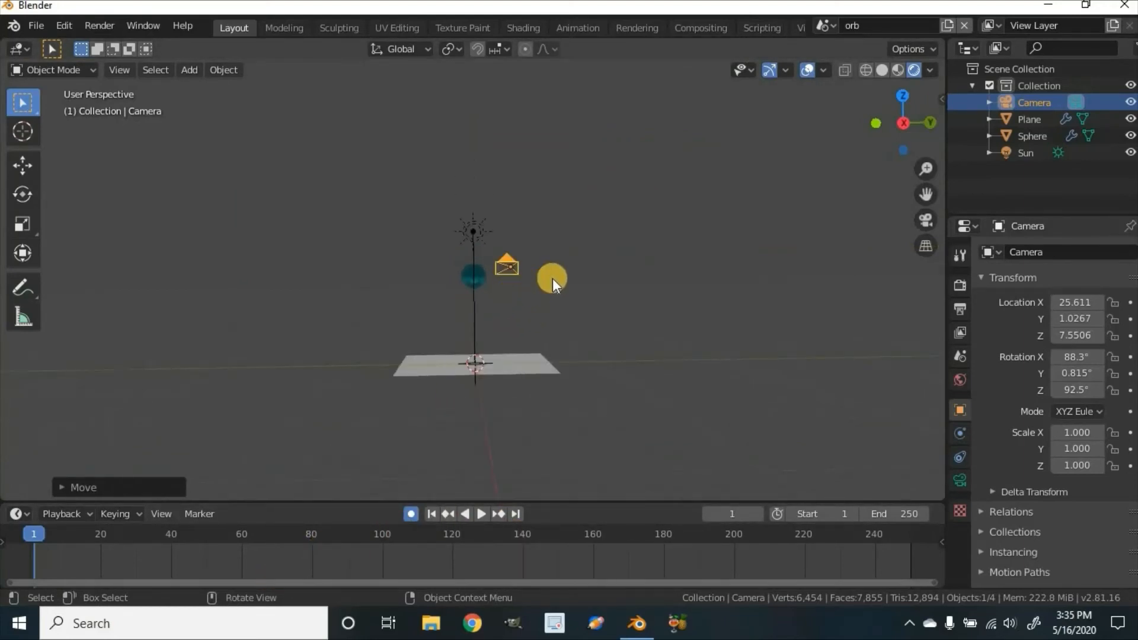
middle_click_drag(553, 279, 533, 255)
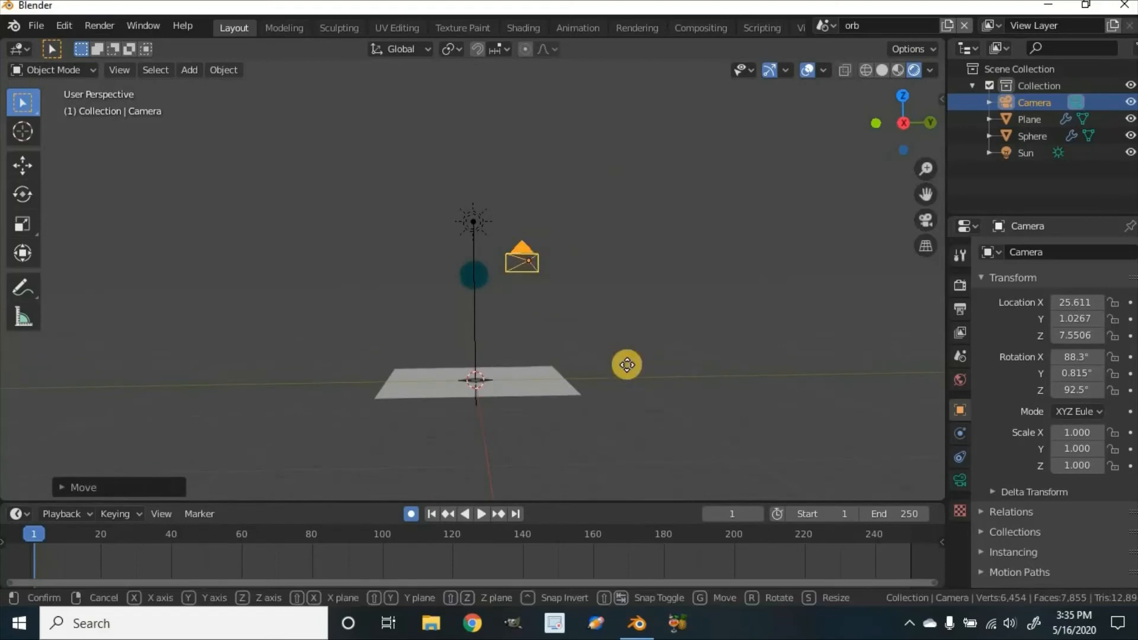
key("g")
left_click(627, 364)
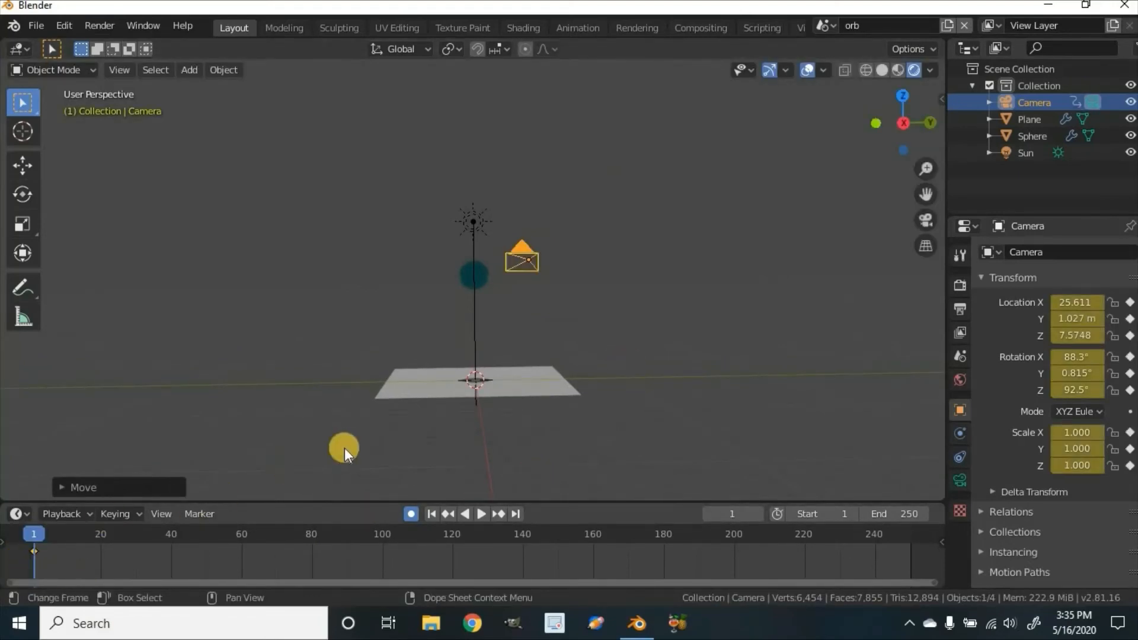
- Go to frame 71 and align the camera to a view framing the landed fragments on the plane
scroll(344, 447, "up", 2)
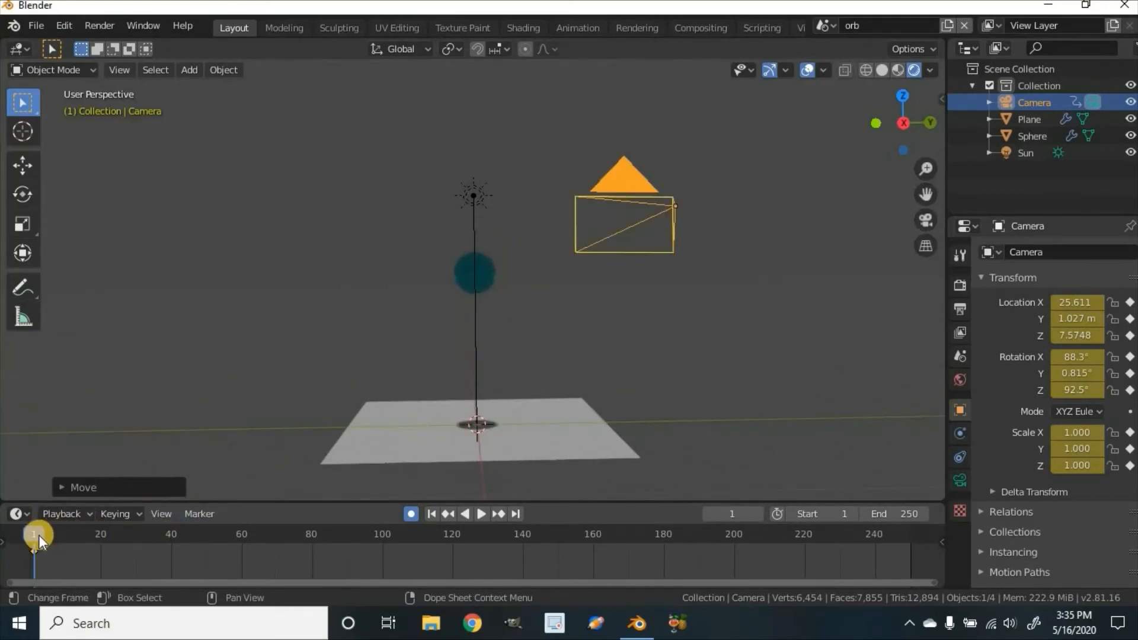
key("space")
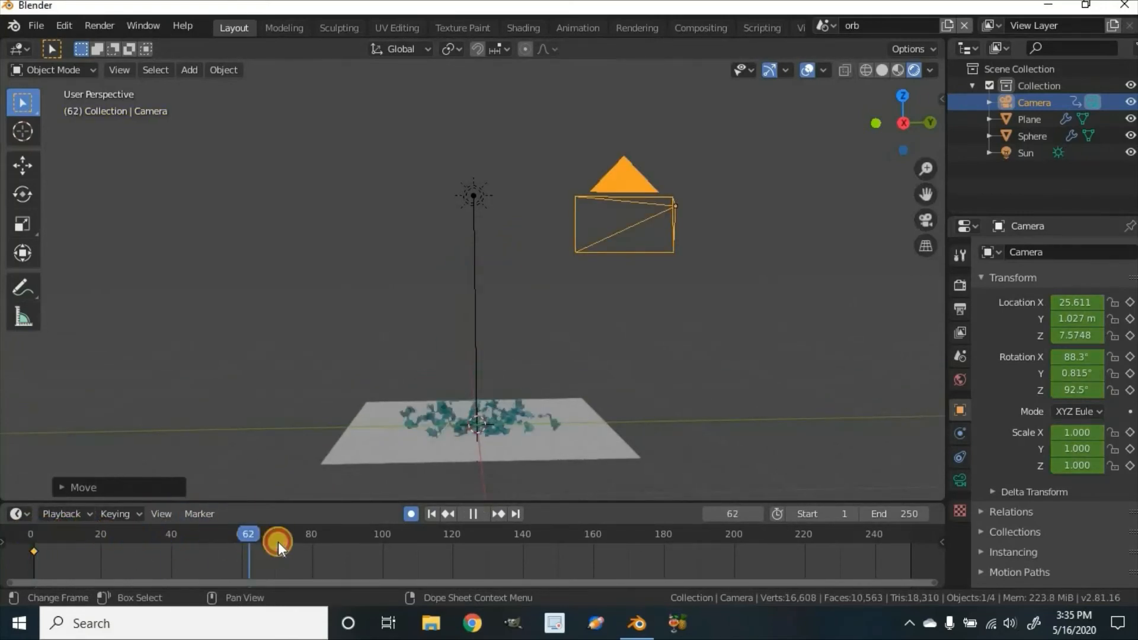
mouse_move(278, 542)
left_mouse_down()
mouse_move(336, 535)
mouse_move(280, 541)
left_mouse_up()
middle_click_drag(447, 416, 622, 378)
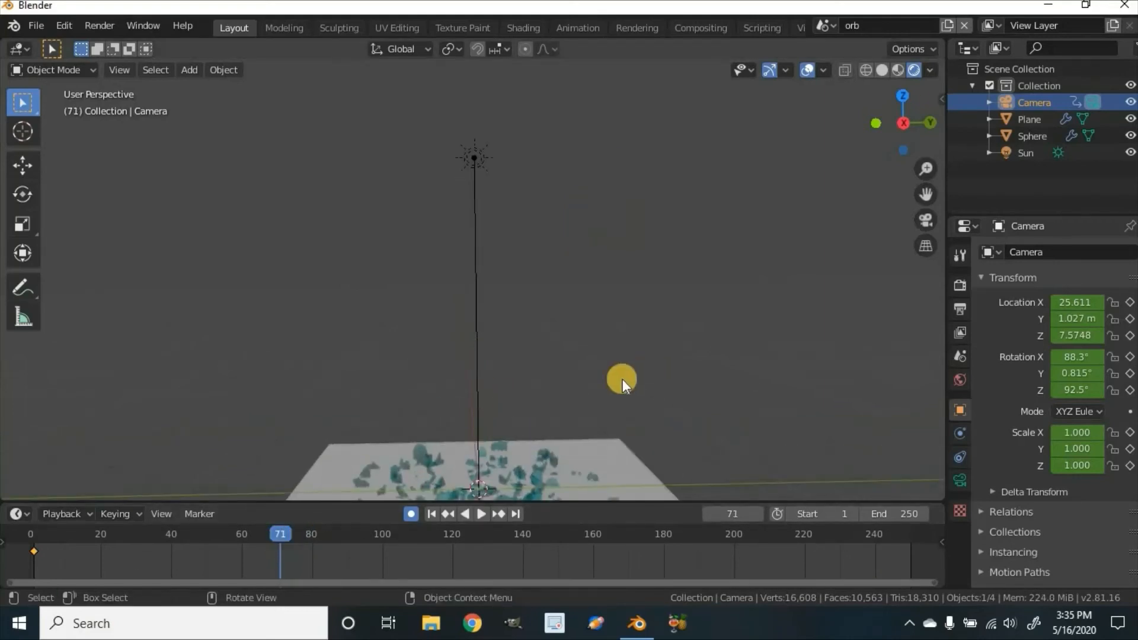
middle_click_drag(528, 257, 671, 352)
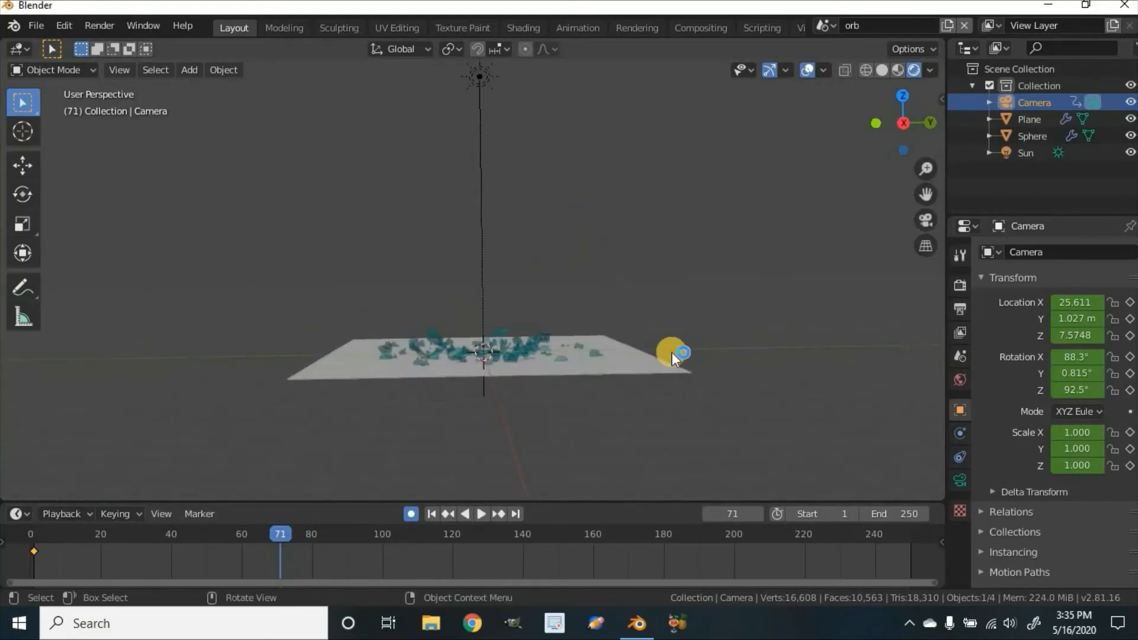
scroll(667, 367, "up", 1)
scroll(598, 358, "up", 2)
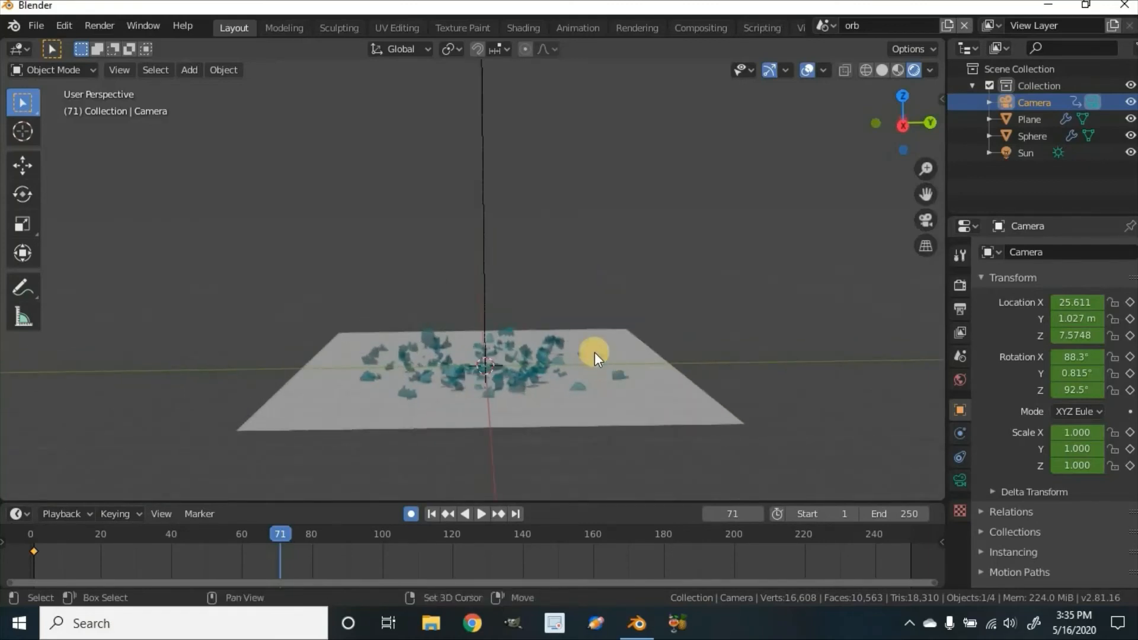
scroll(593, 355, "down", 4)
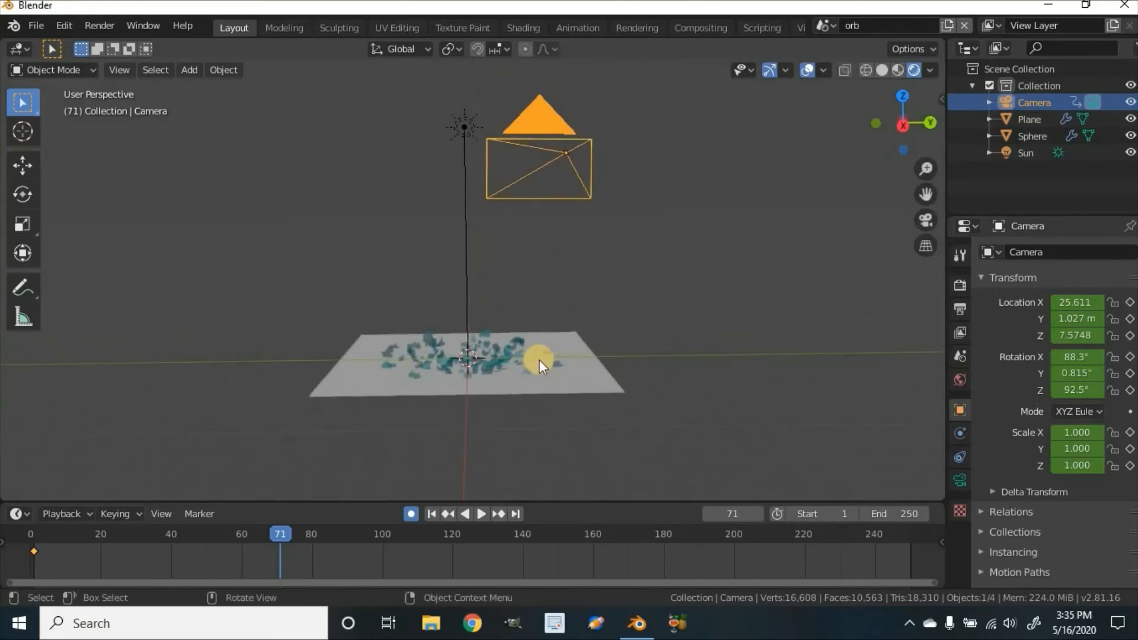
scroll(538, 359, "up", 3)
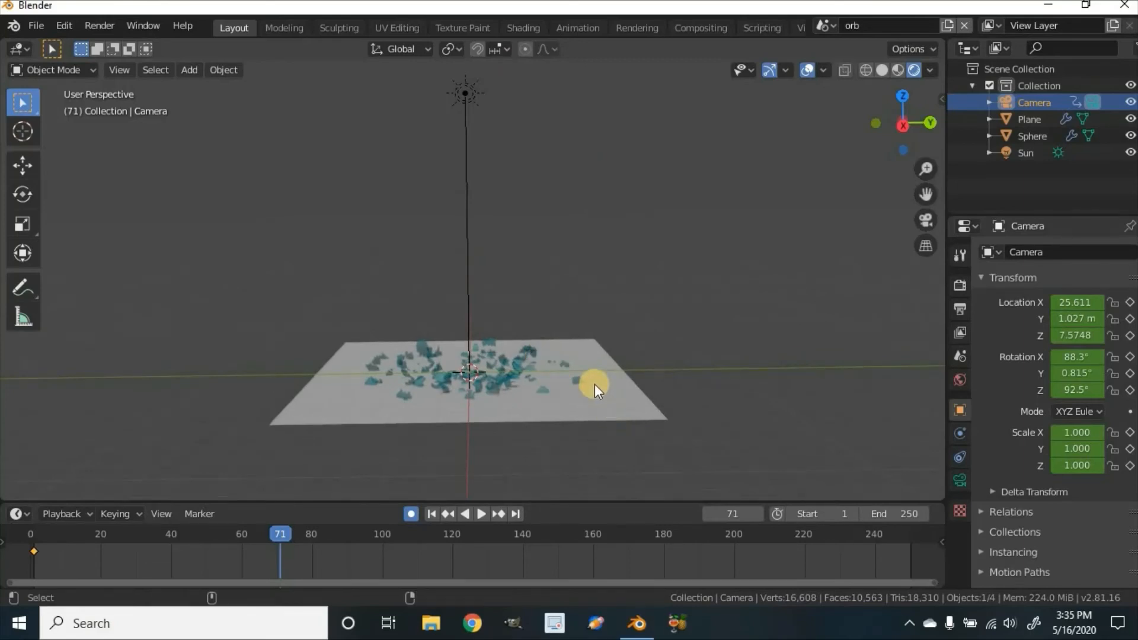
key("ctrl+alt+KP_0")
scroll(557, 350, "up", 3)
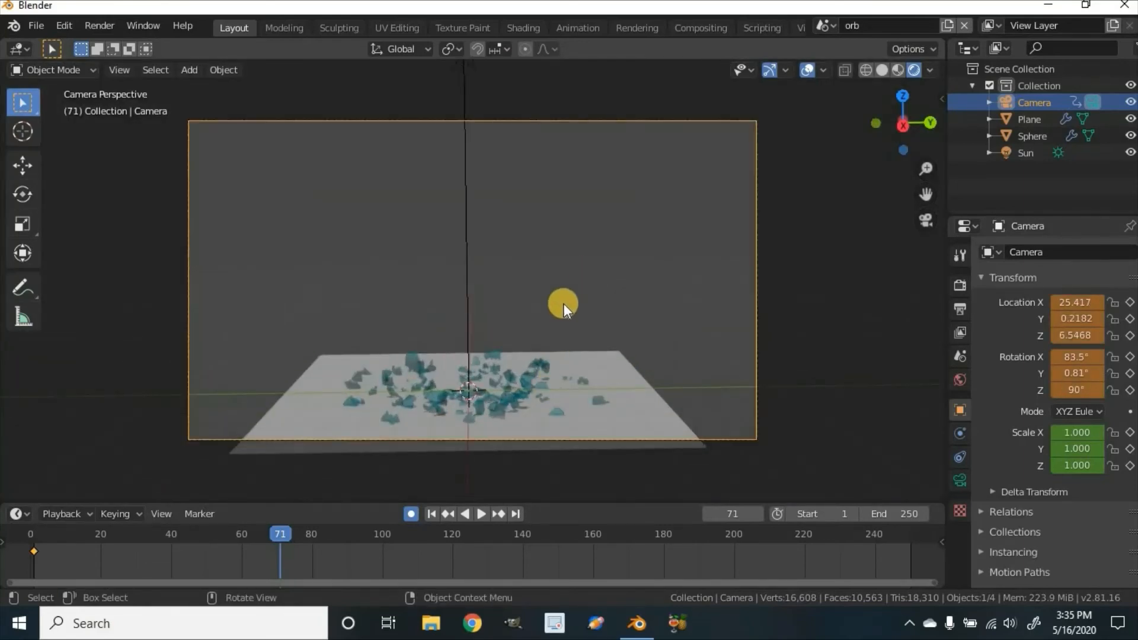
- Lower the camera along the Z axis to about 5.328 m, recording its keyframe at frame 71
scroll(561, 305, "up", 2)
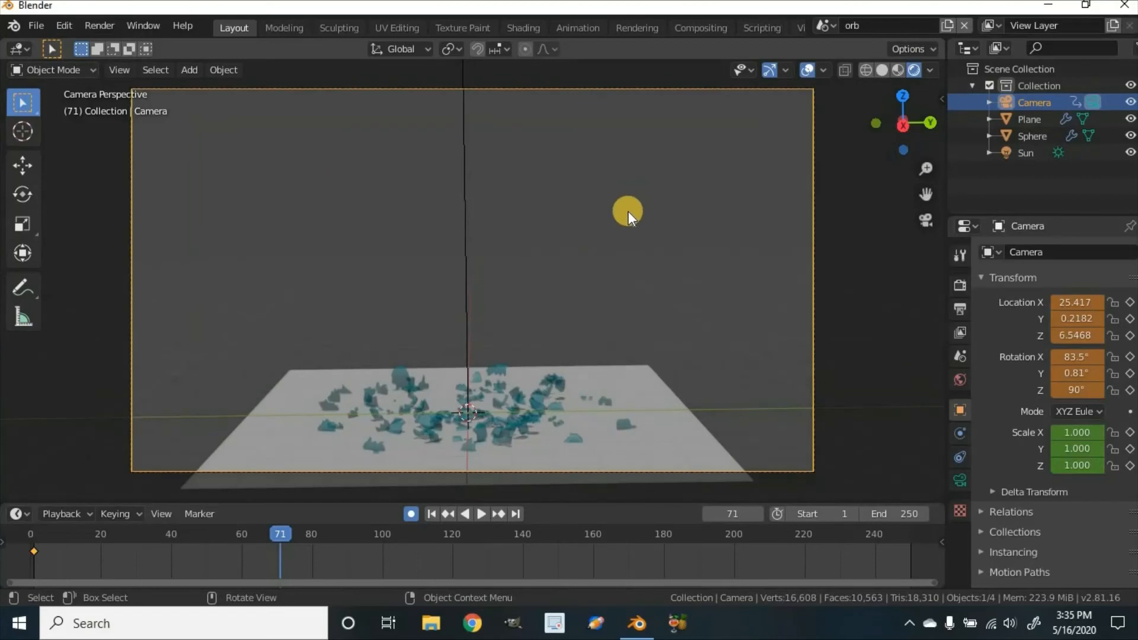
key("g")
key("z")
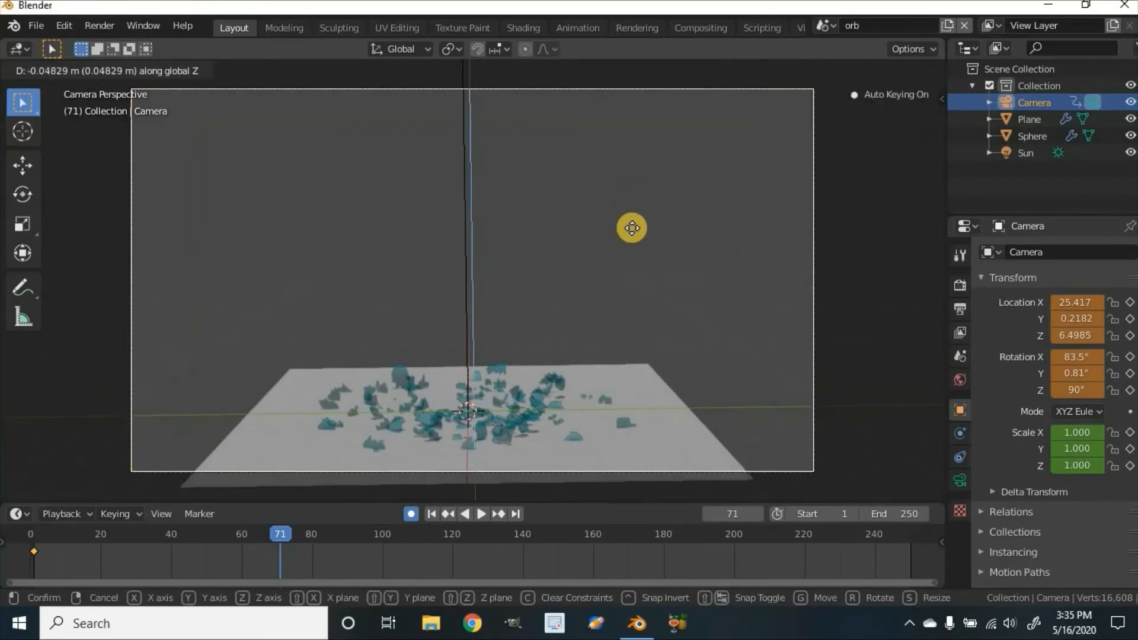
left_click(669, 403)
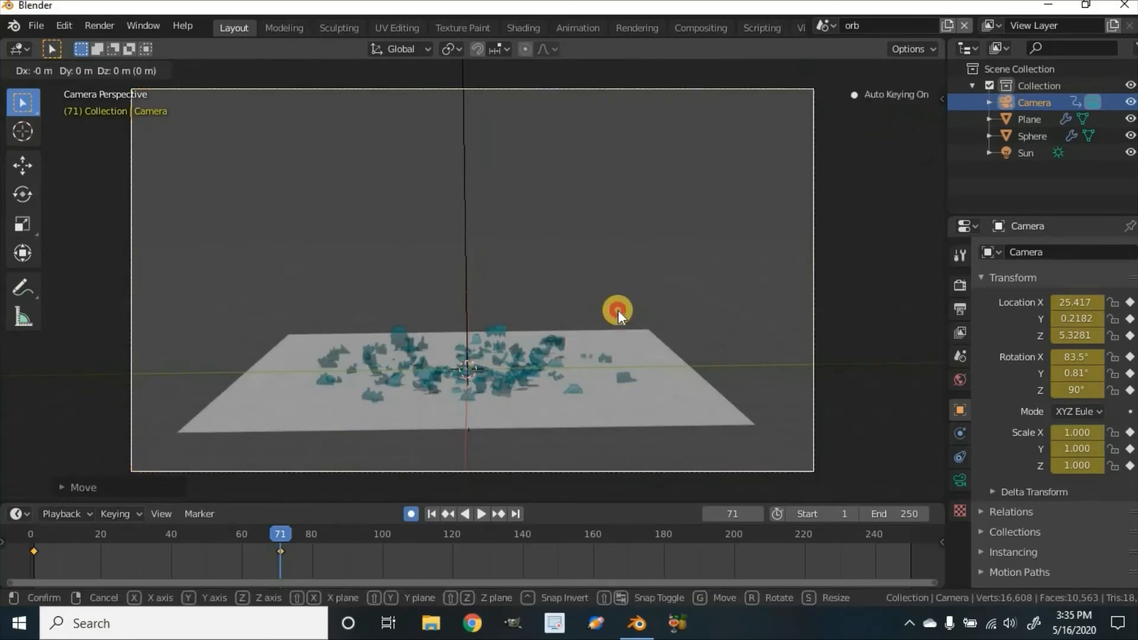
- Go back to frame 1 and play the camera movement through the camera view
middle_click_drag(306, 417, 468, 468)
left_click(433, 513)
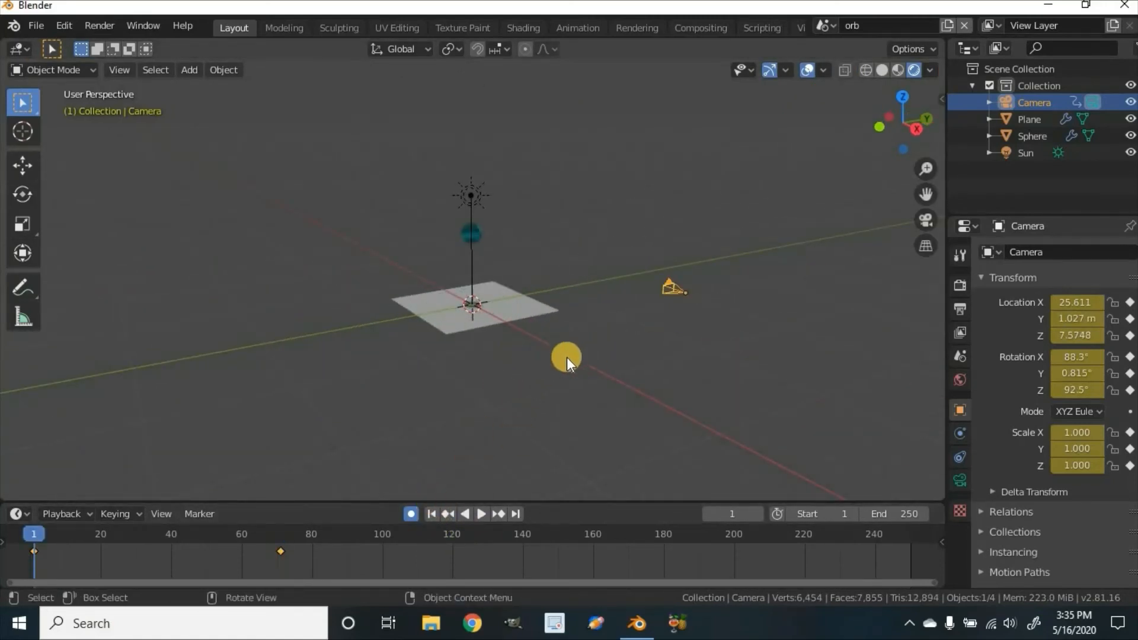
mouse_move(566, 357)
middle_mouse_down()
mouse_move(545, 344)
mouse_move(561, 339)
middle_mouse_up()
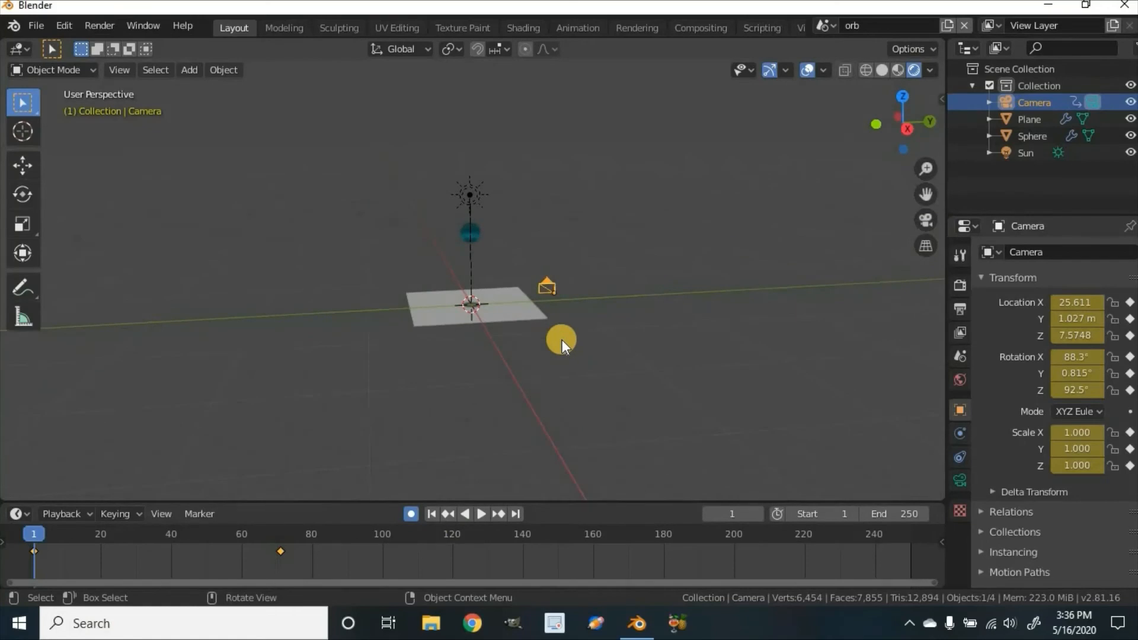
key("KP_0")
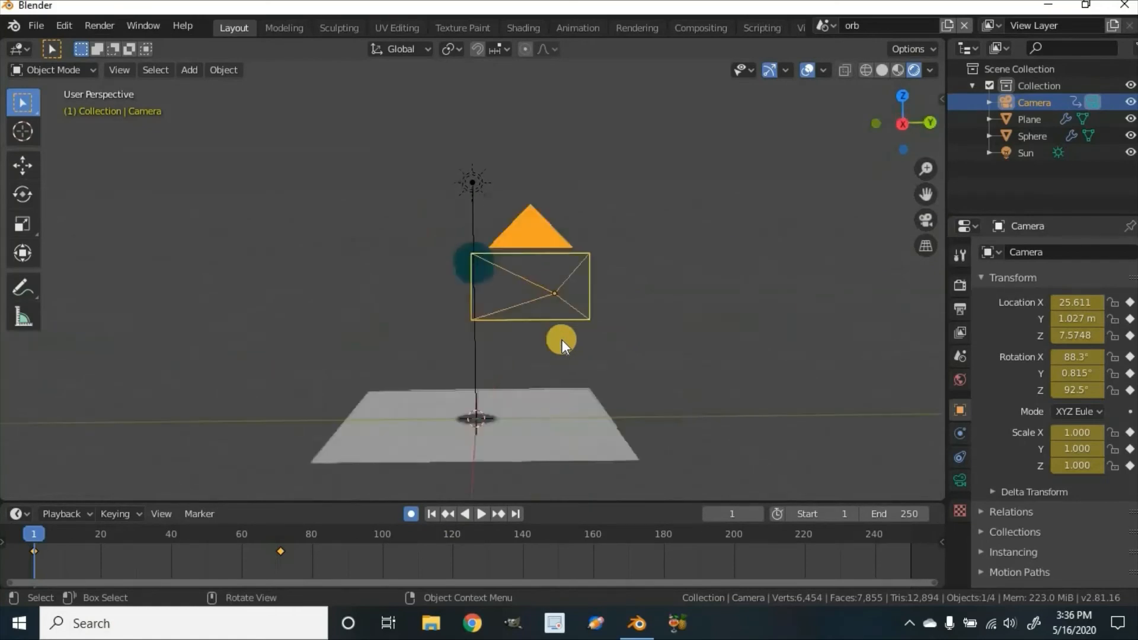
left_click(480, 513)
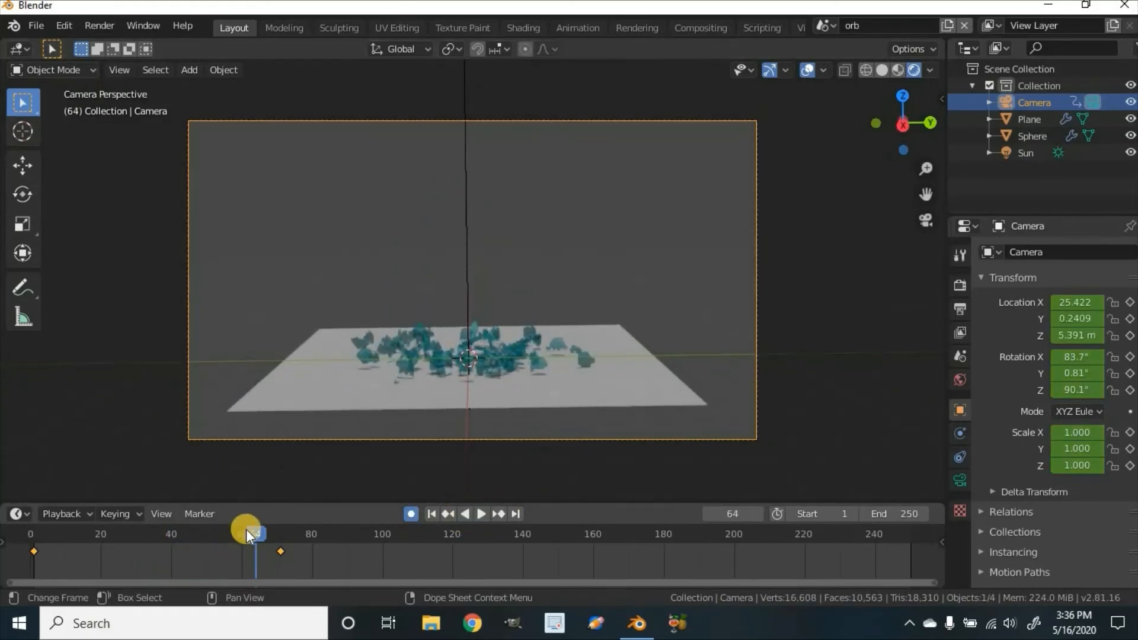
- Set the animation's end frame to 70 and play the shortened timeline
left_click(899, 516)
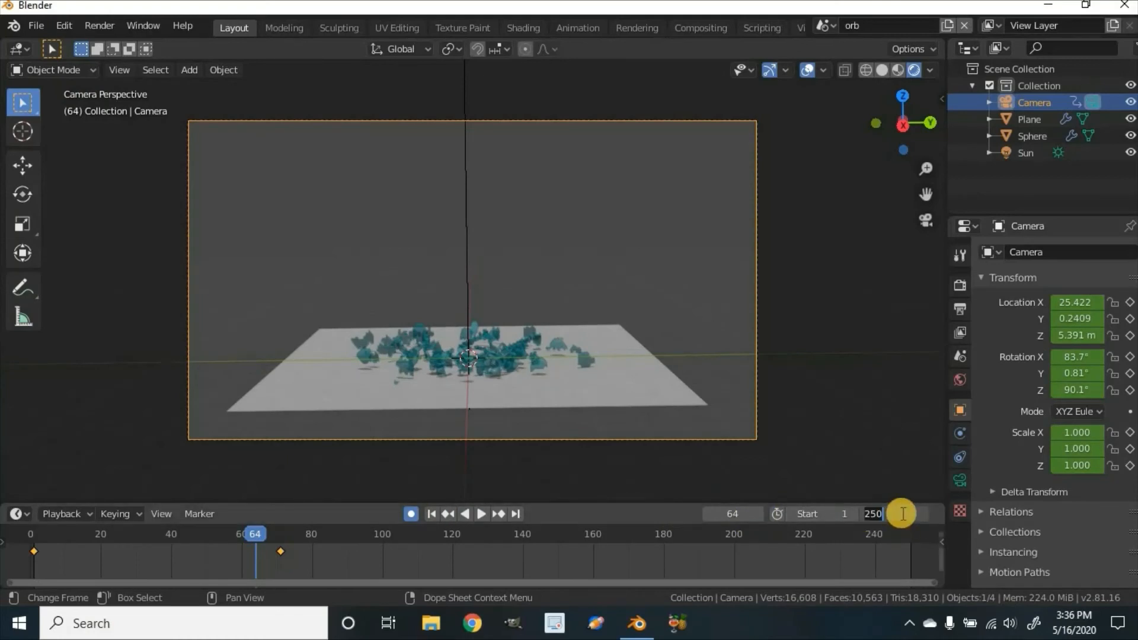
type("70")
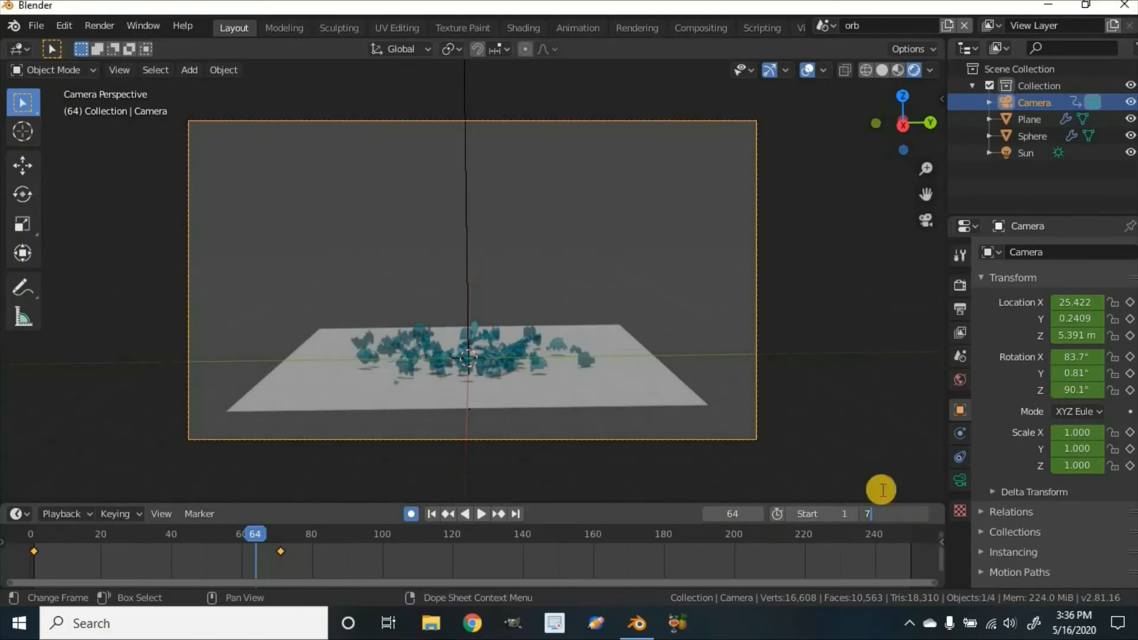
key("Return")
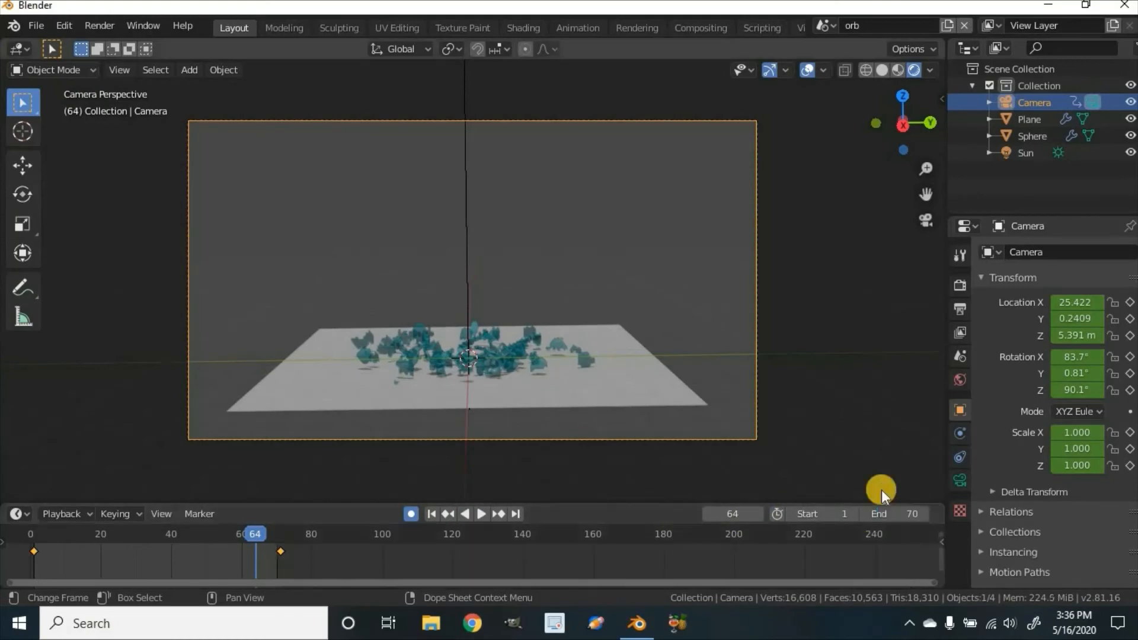
left_click(479, 512)
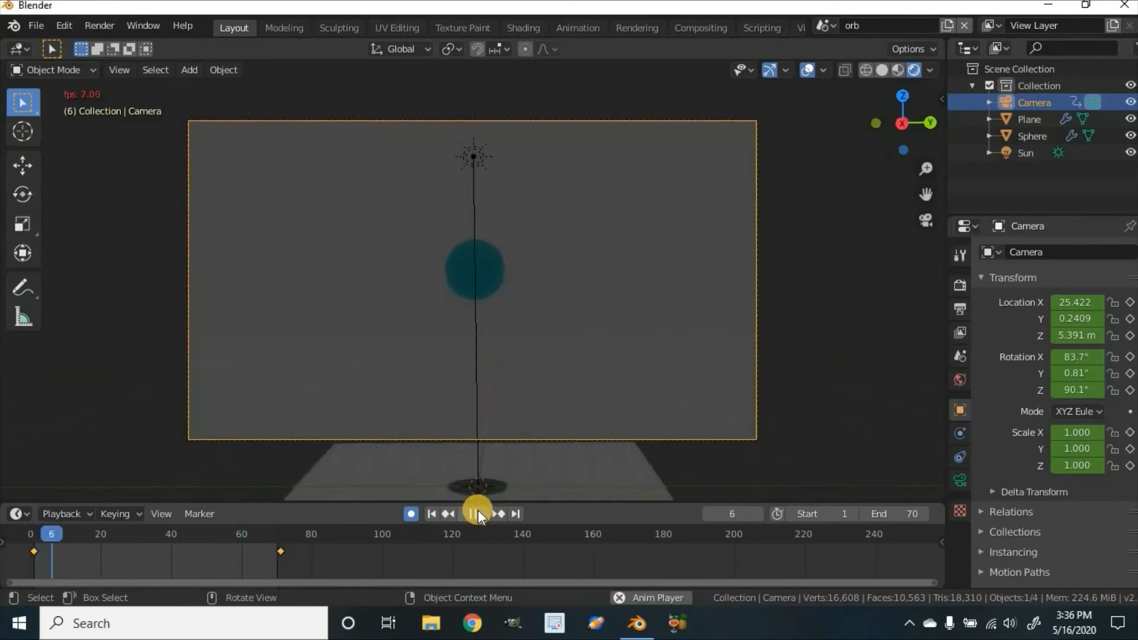
- Set the animation's end frame to 80
left_click(911, 514)
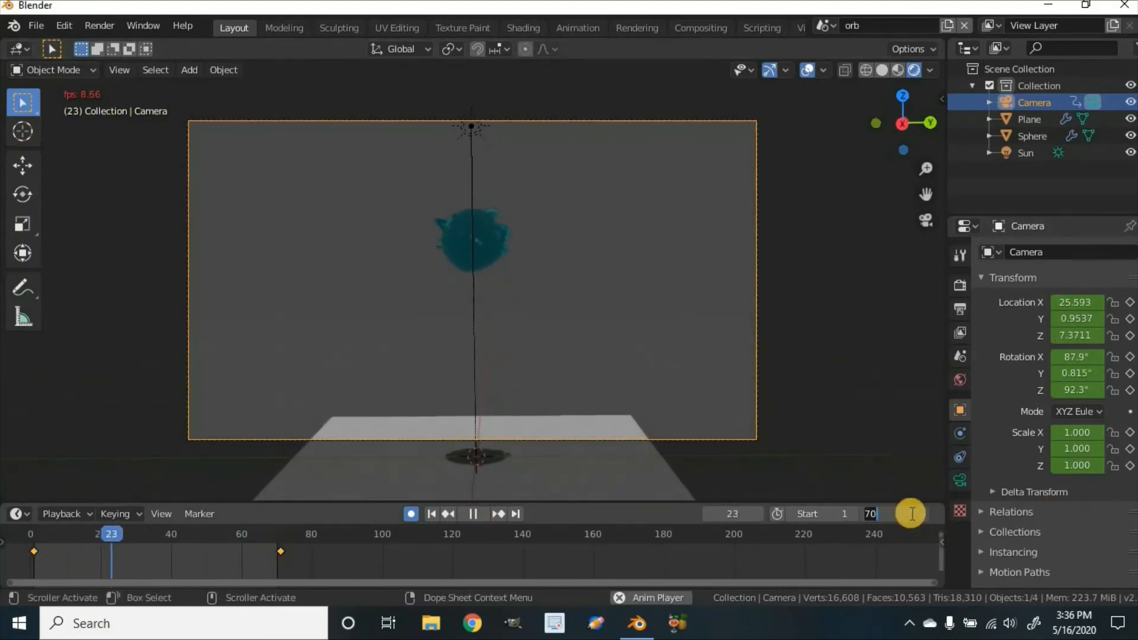
type("80")
key("Return")
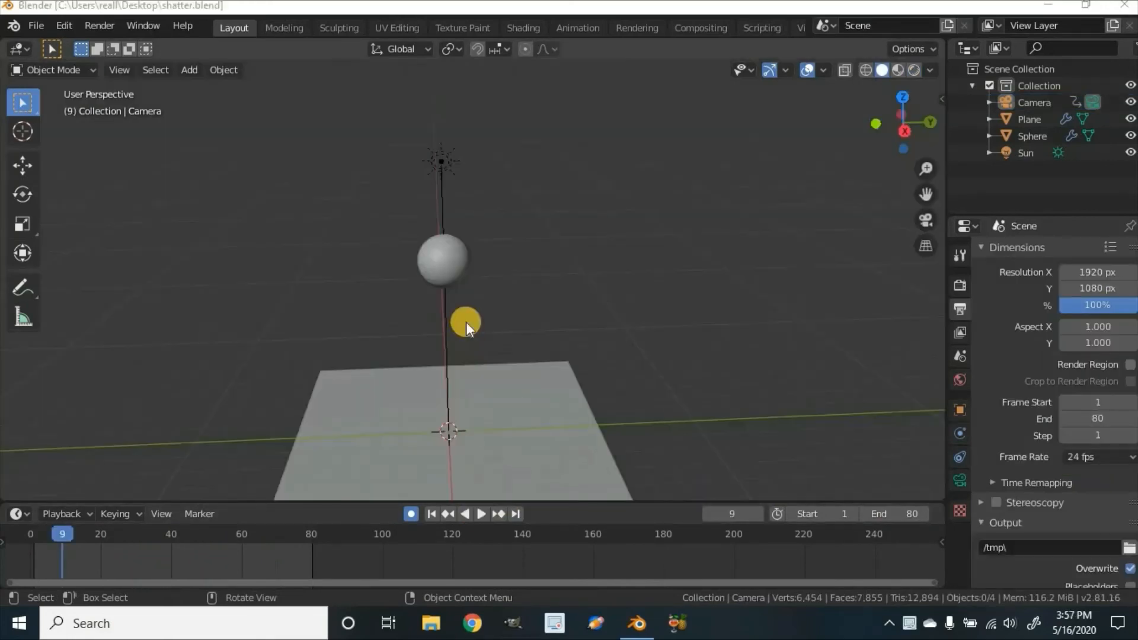
- Create a new empty scene alongside the existing exploding-sphere scene in the file
middle_click_drag(510, 364, 602, 308)
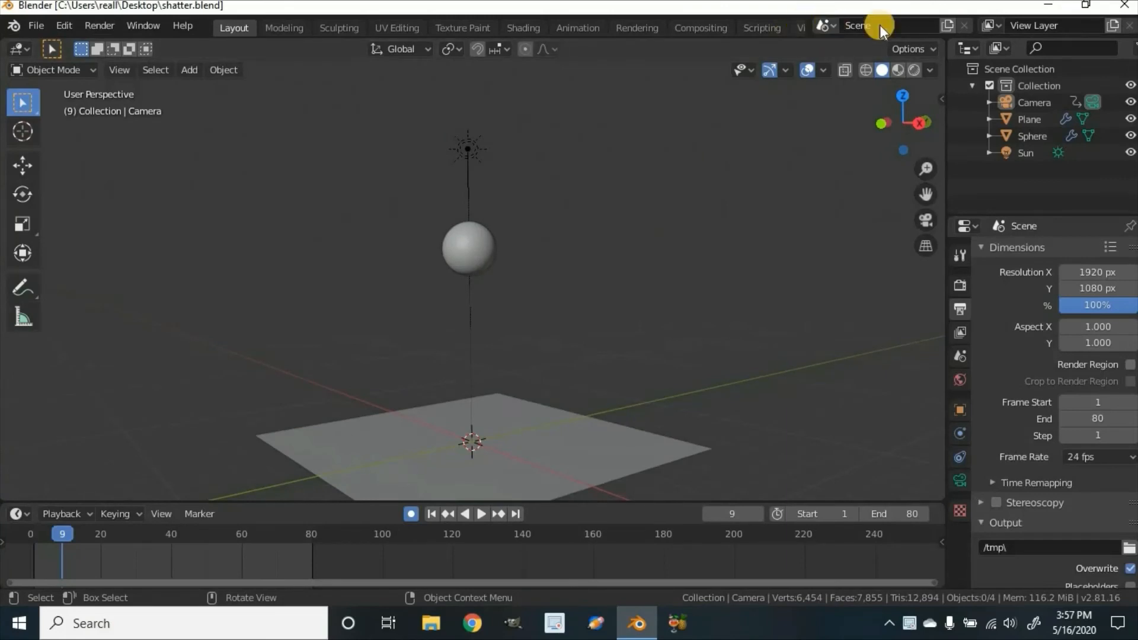
left_click(823, 25)
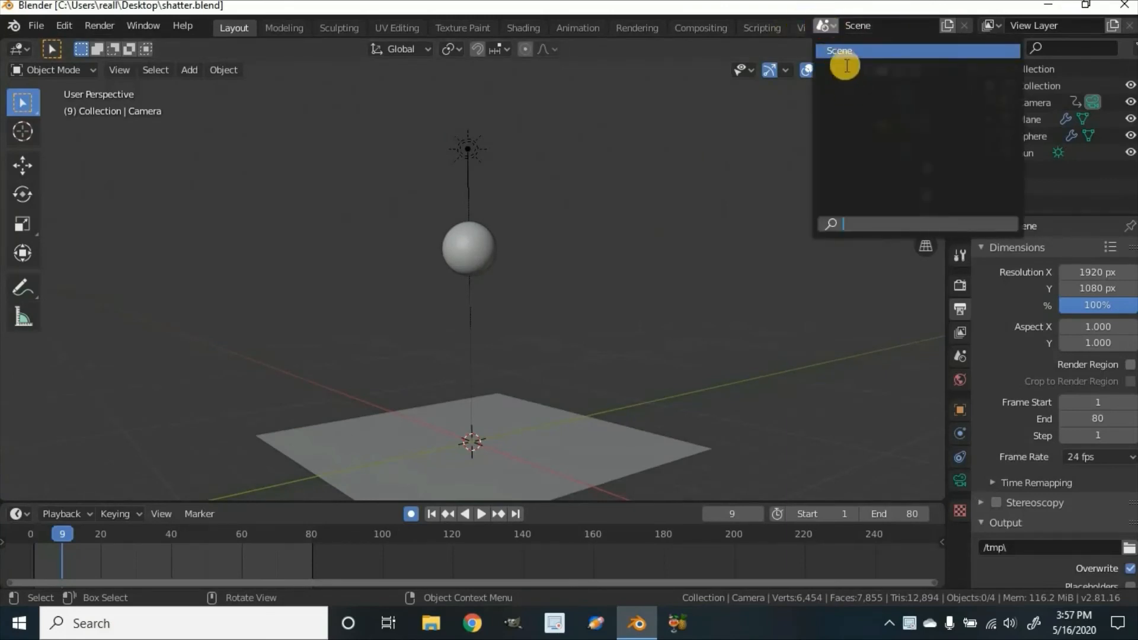
left_click(830, 27)
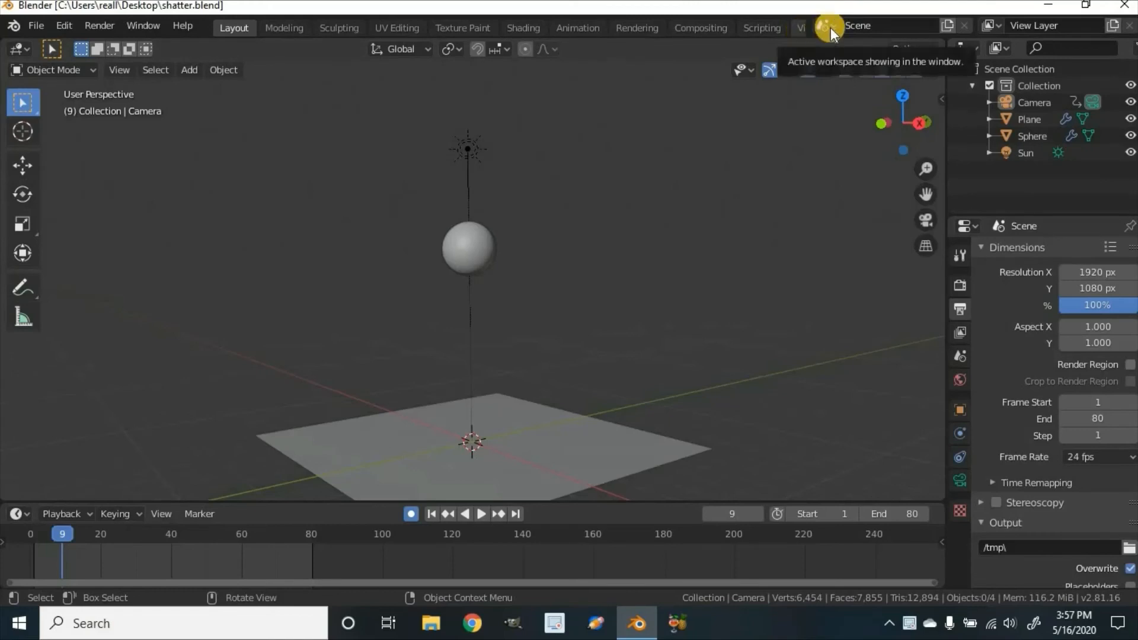
left_click(947, 26)
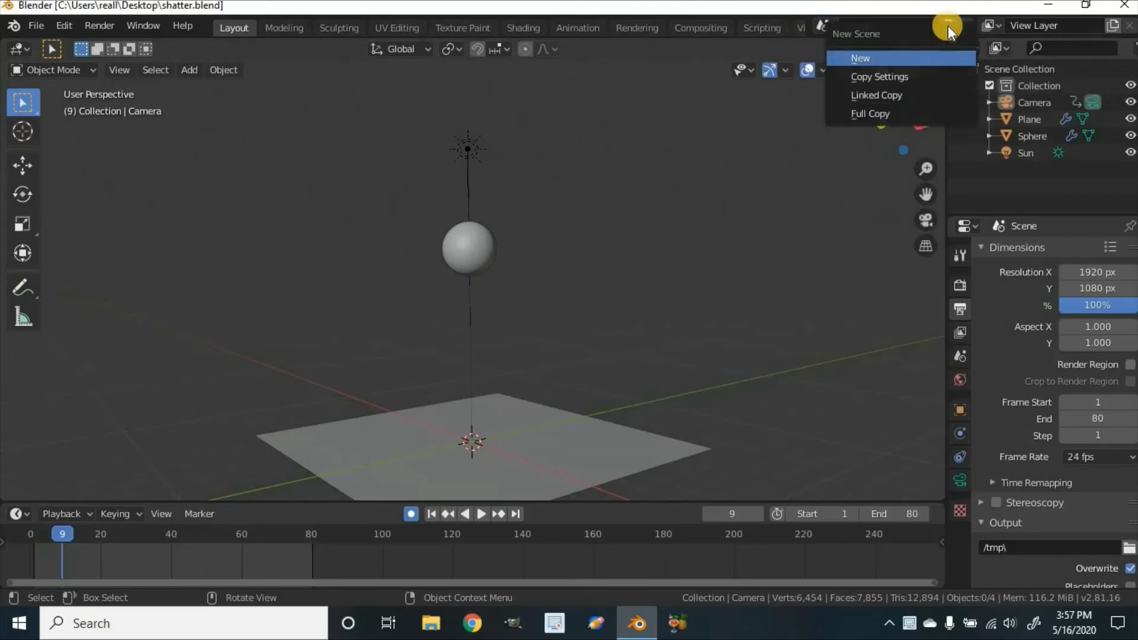
left_click(914, 62)
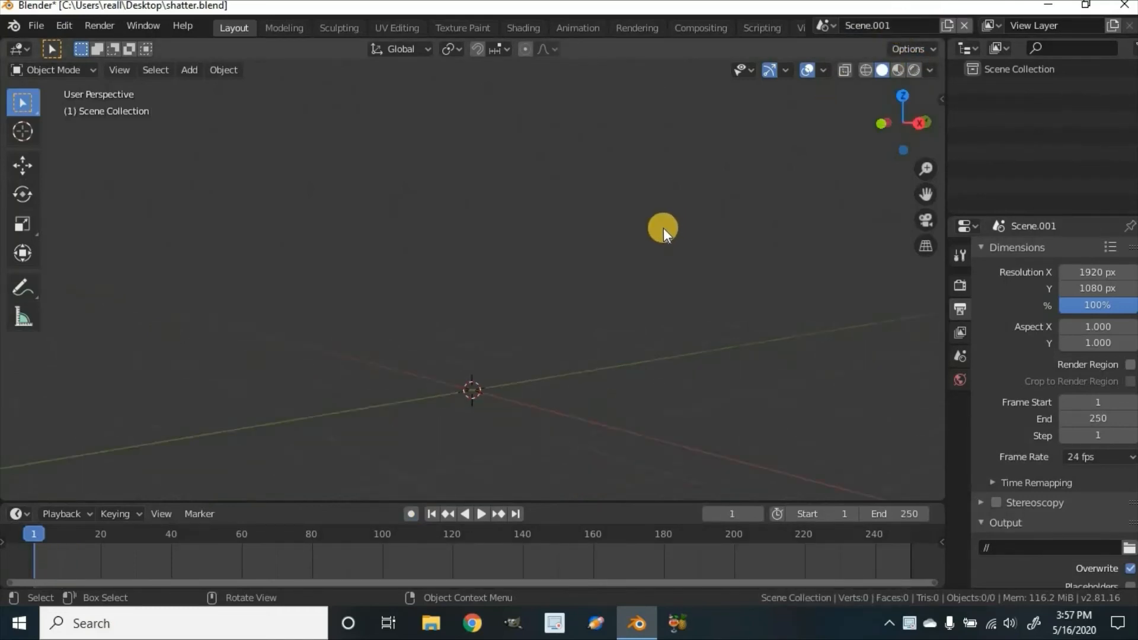
- Switch to the Video Editing workspace and add the original Scene as a scene strip starting at frame 1
left_click(798, 27)
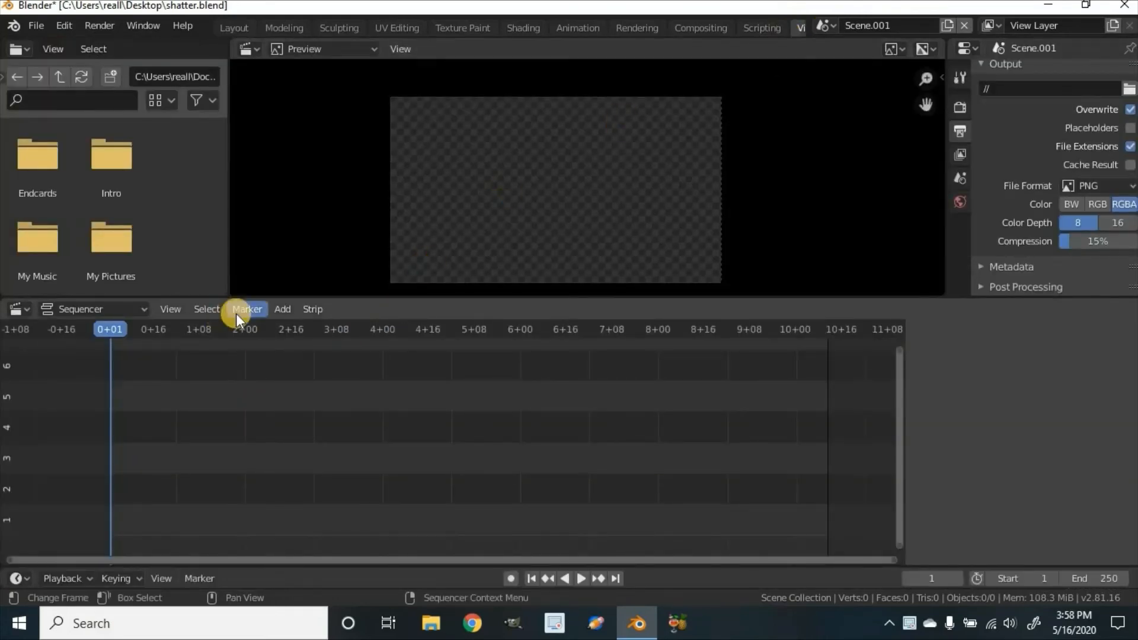
left_click(287, 312)
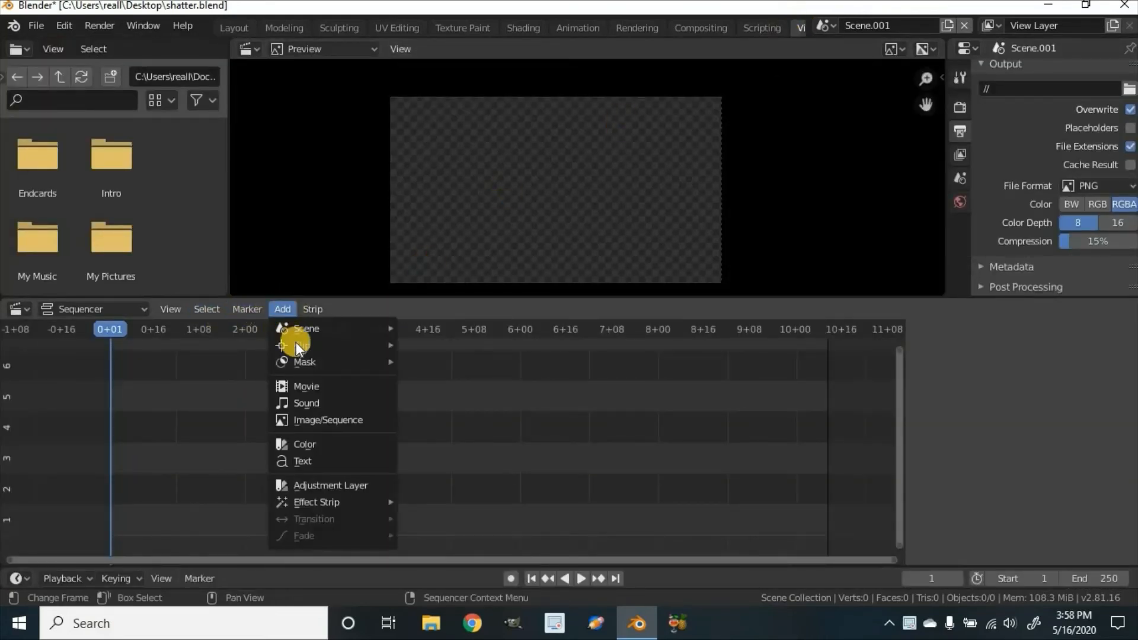
mouse_move(301, 329)
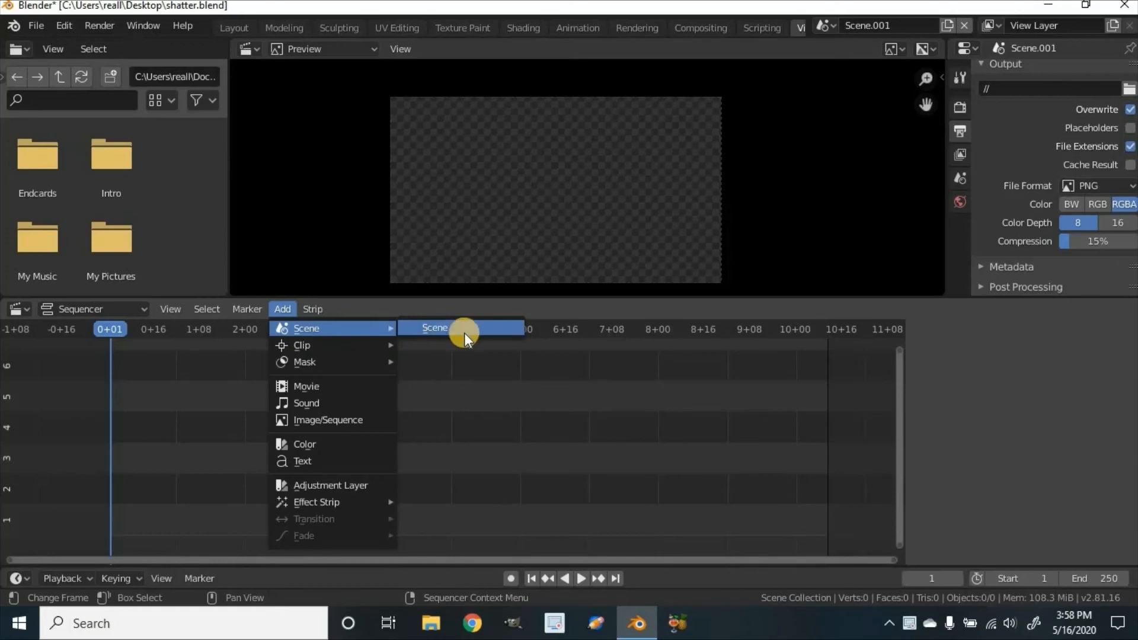
left_click(496, 329)
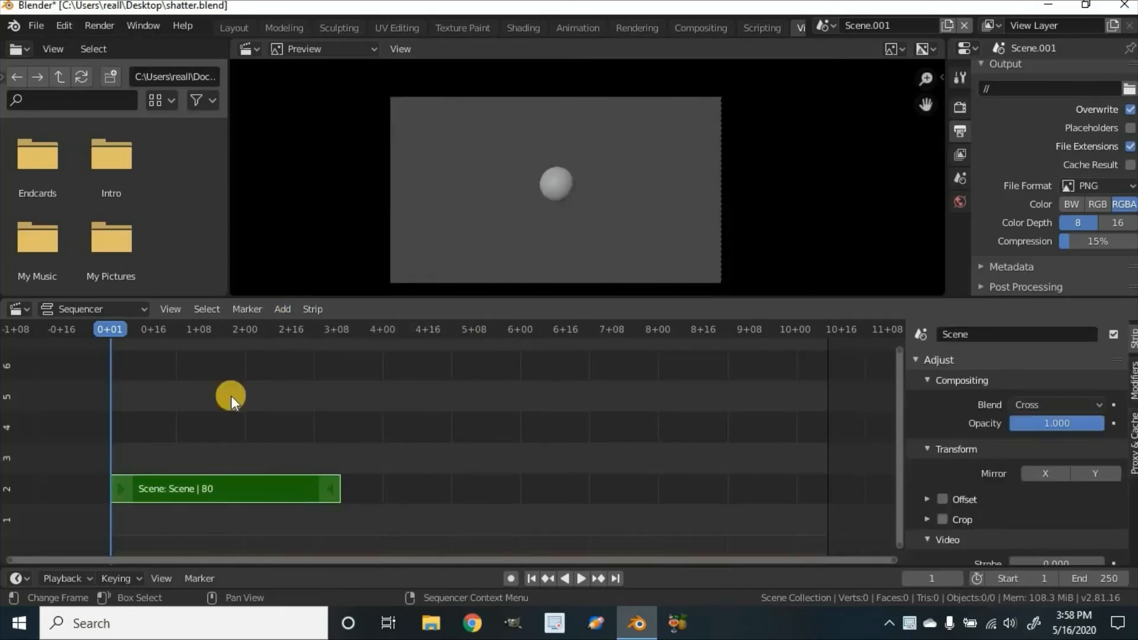
- Play the scene strip in the sequencer preview, stop it and return to the first frame
left_click(581, 578)
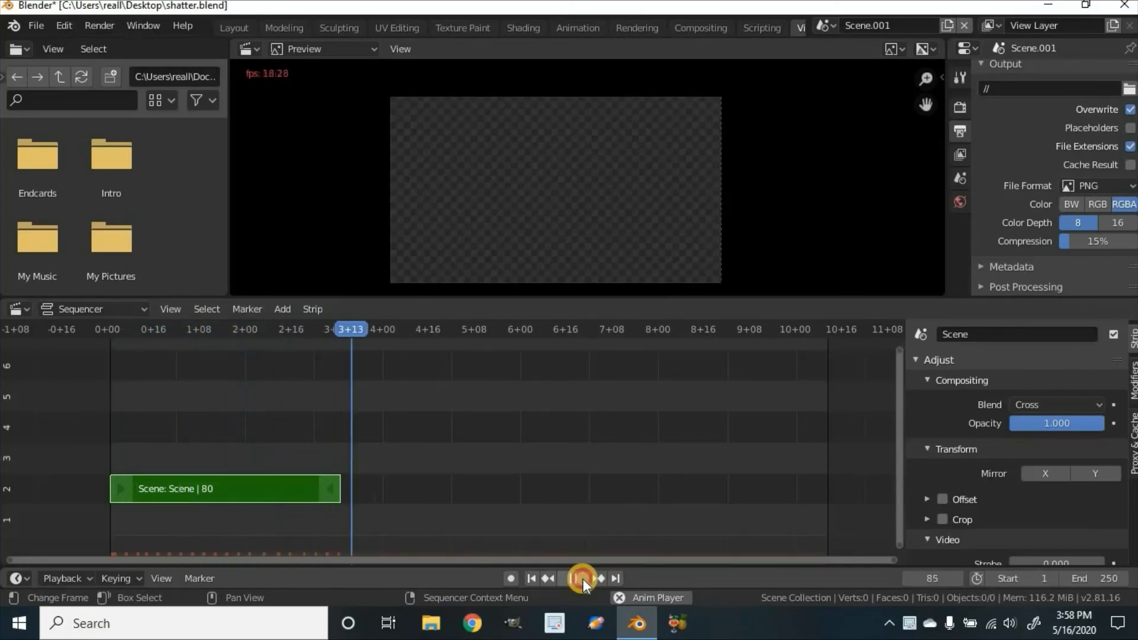
left_click(582, 578)
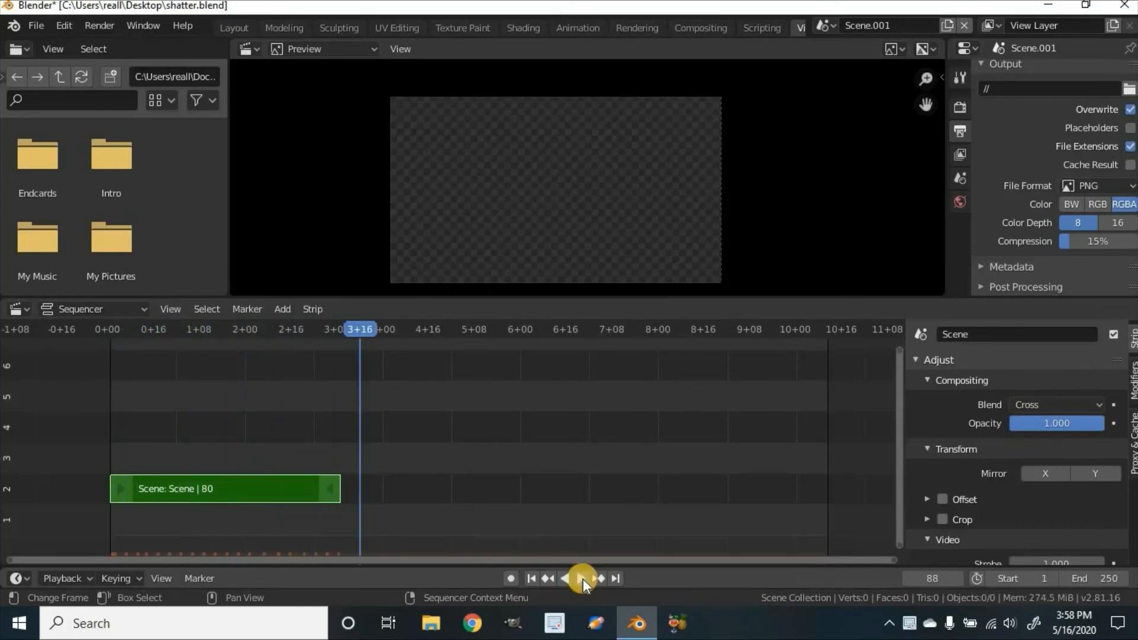
left_click(532, 578)
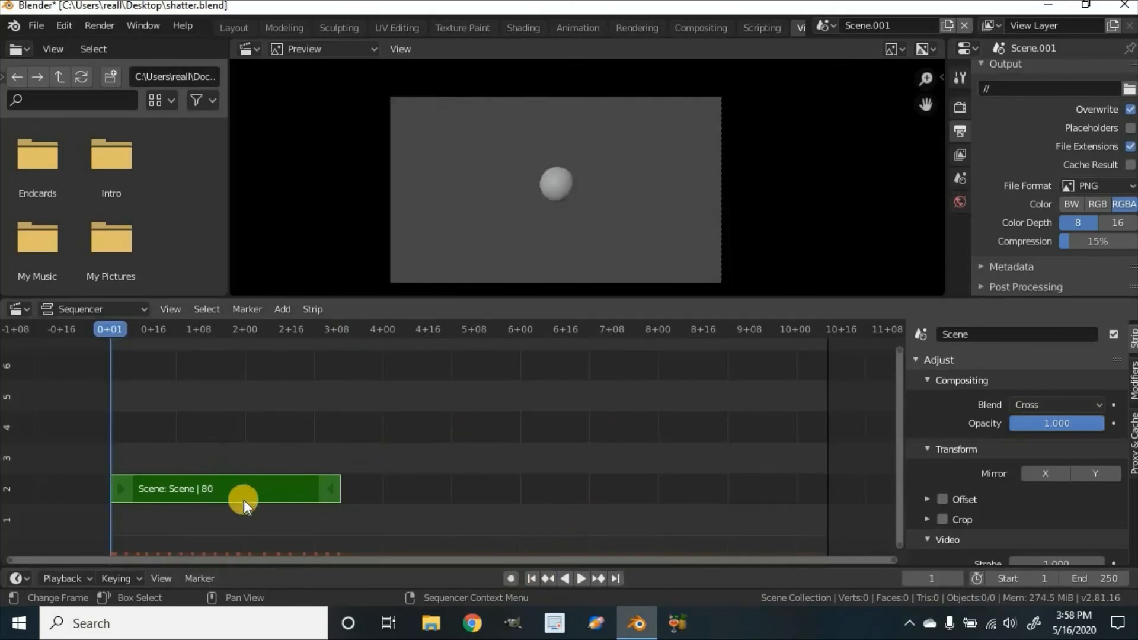
- Set the new scene's end frame to 80 to match the strip's length
left_click(1103, 578)
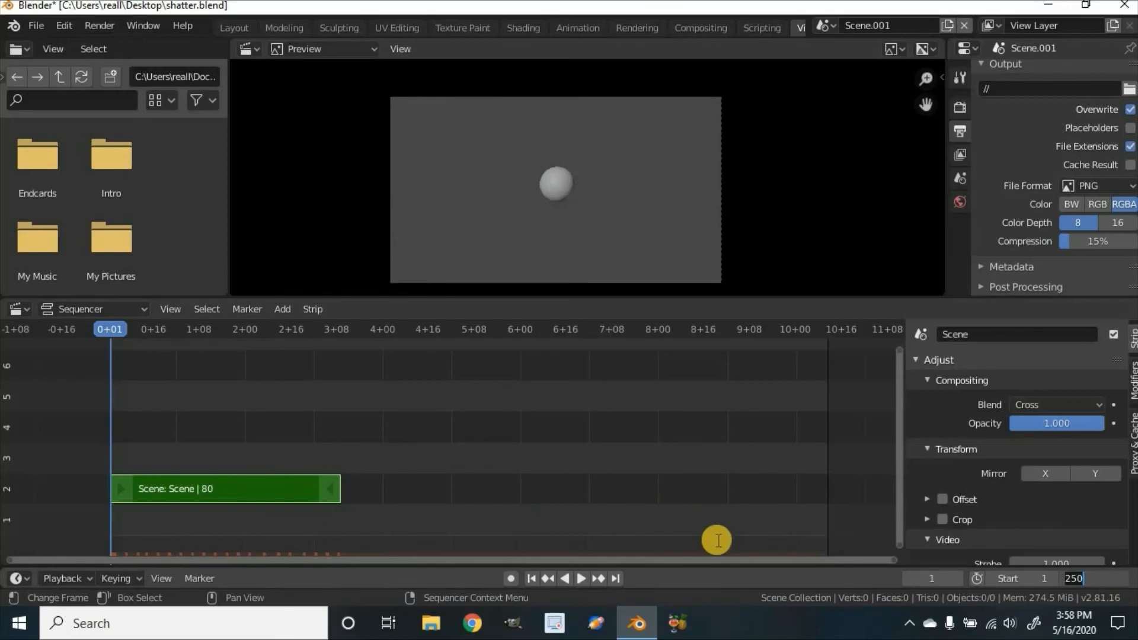
type("80")
key("Return")
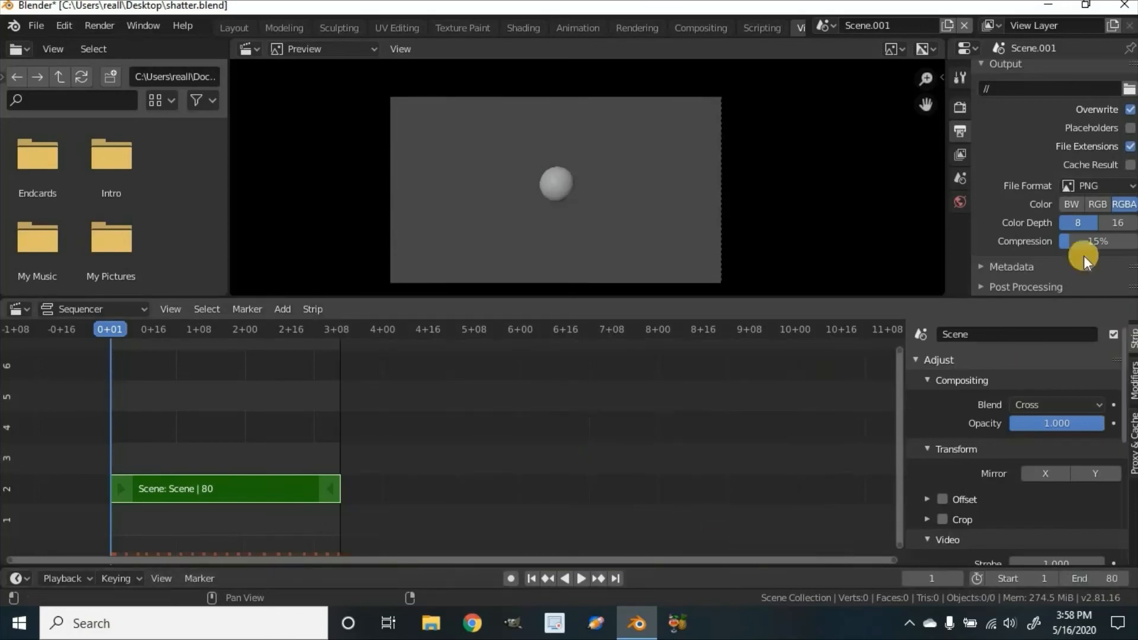
- Set the output file format to FFmpeg video with an MPEG-4 container
left_click(1095, 180)
left_click(1101, 288)
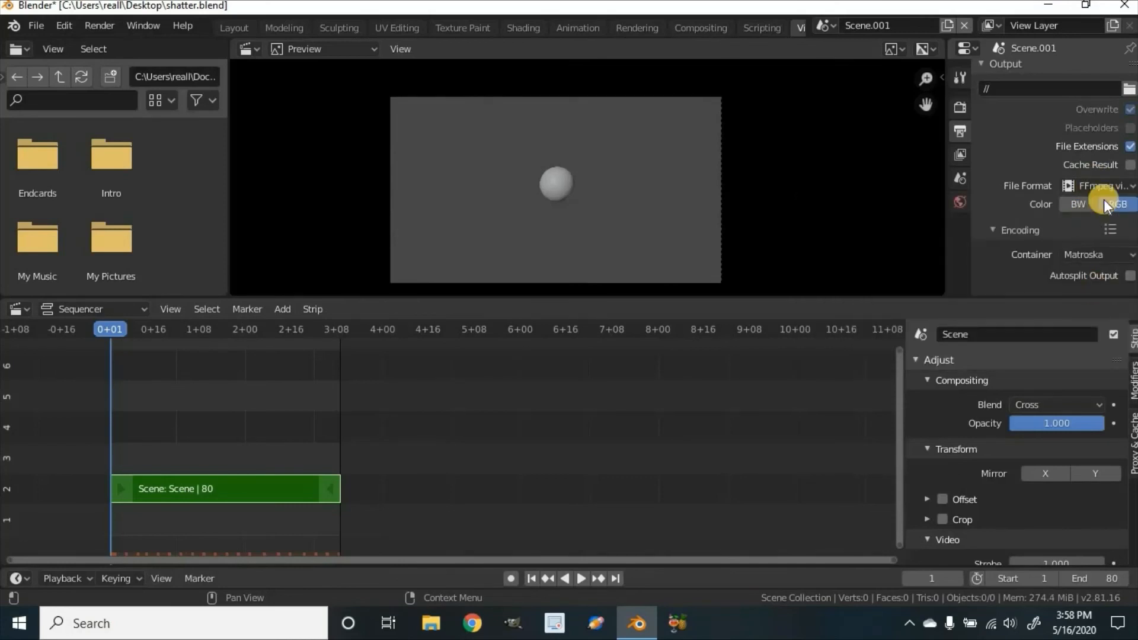
left_click(1099, 254)
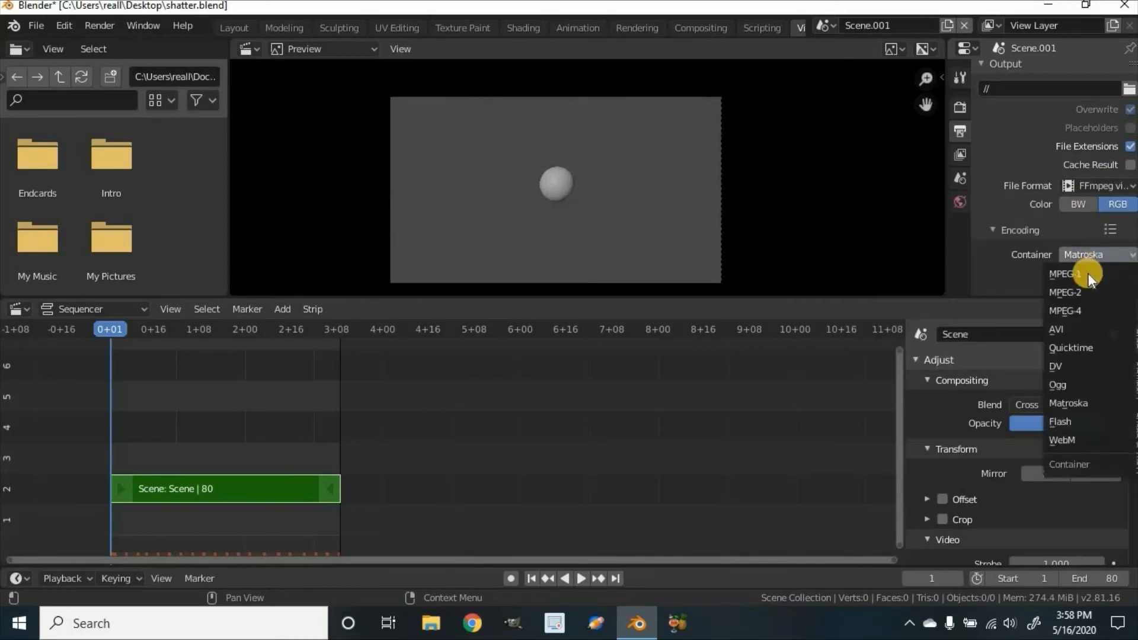
left_click(1099, 311)
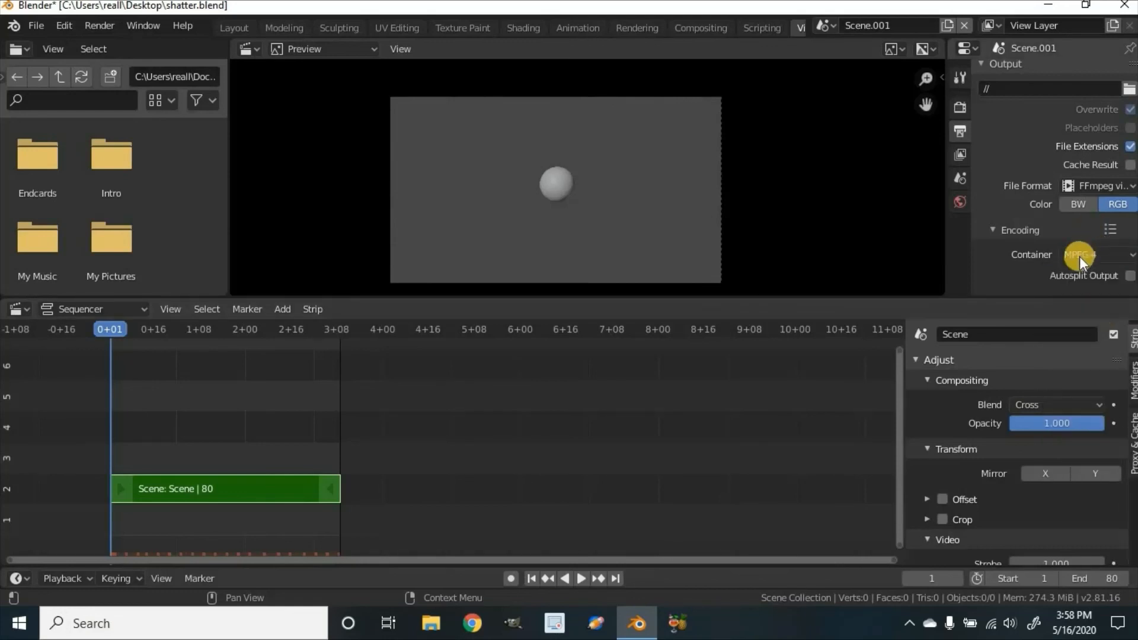
- Set the render output to a file named glass in the Desktop folder
scroll(1061, 133, "up", 1)
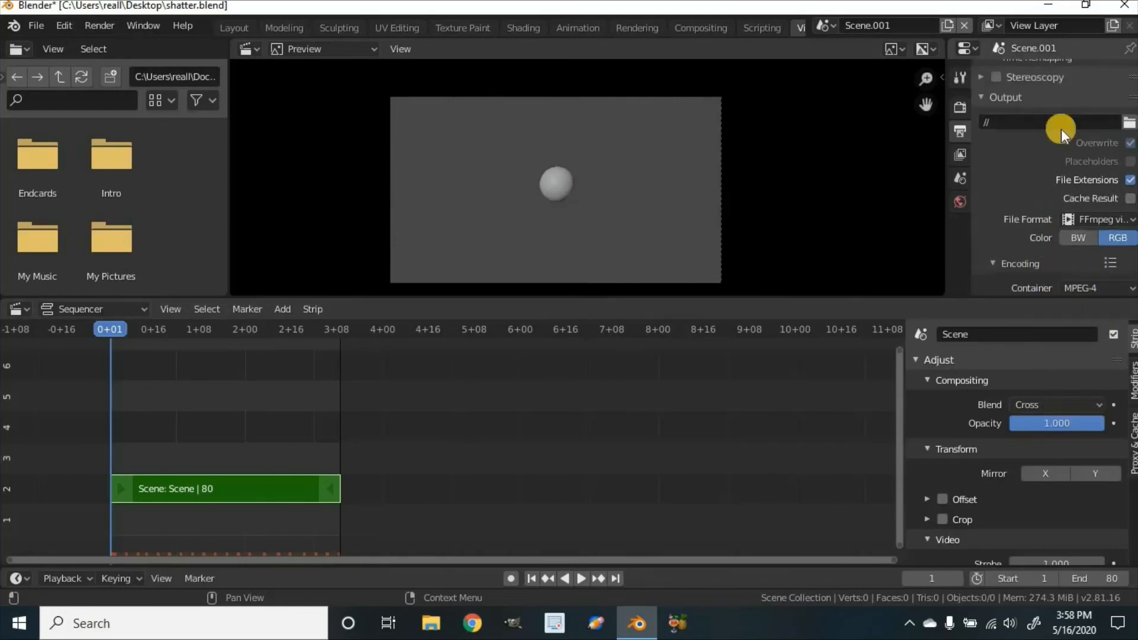
left_click(1127, 125)
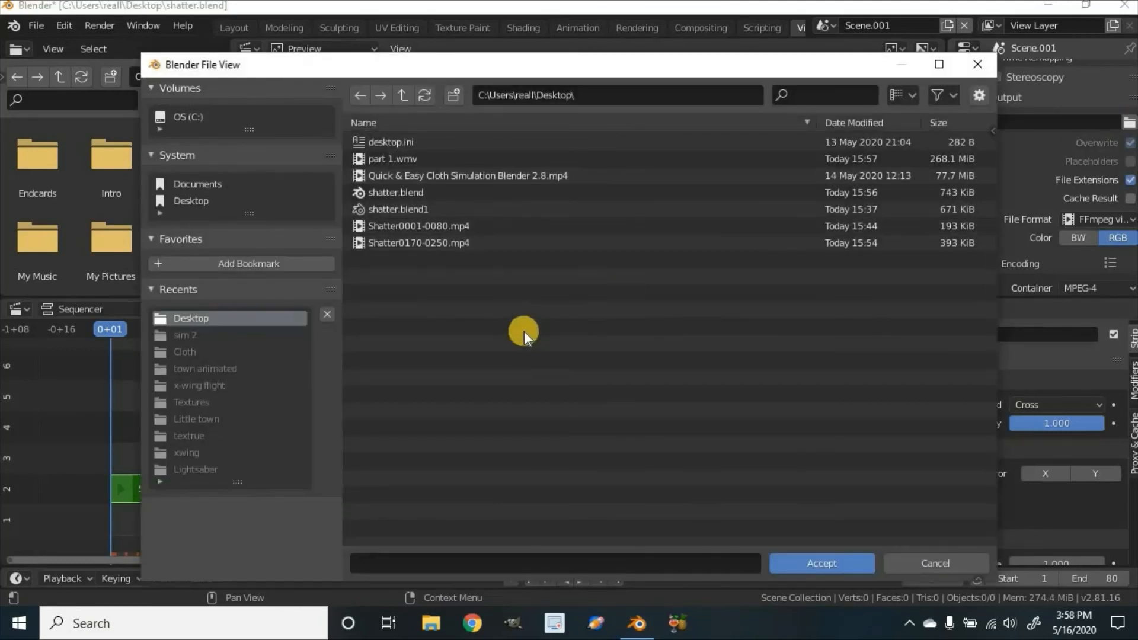
left_click(515, 560)
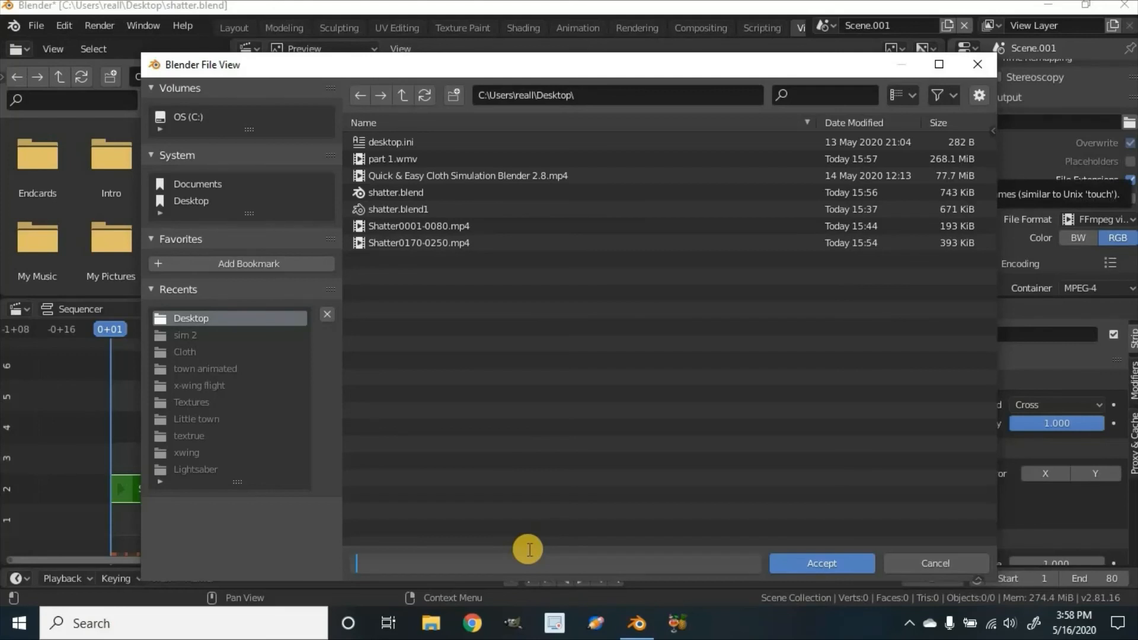
type("glass")
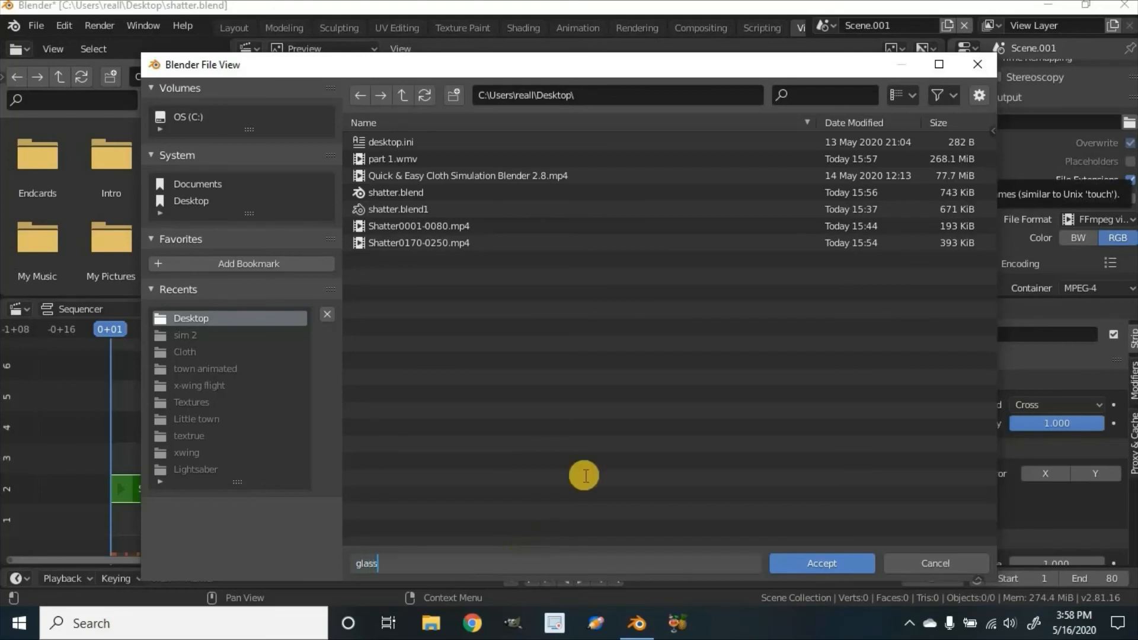
left_click(823, 562)
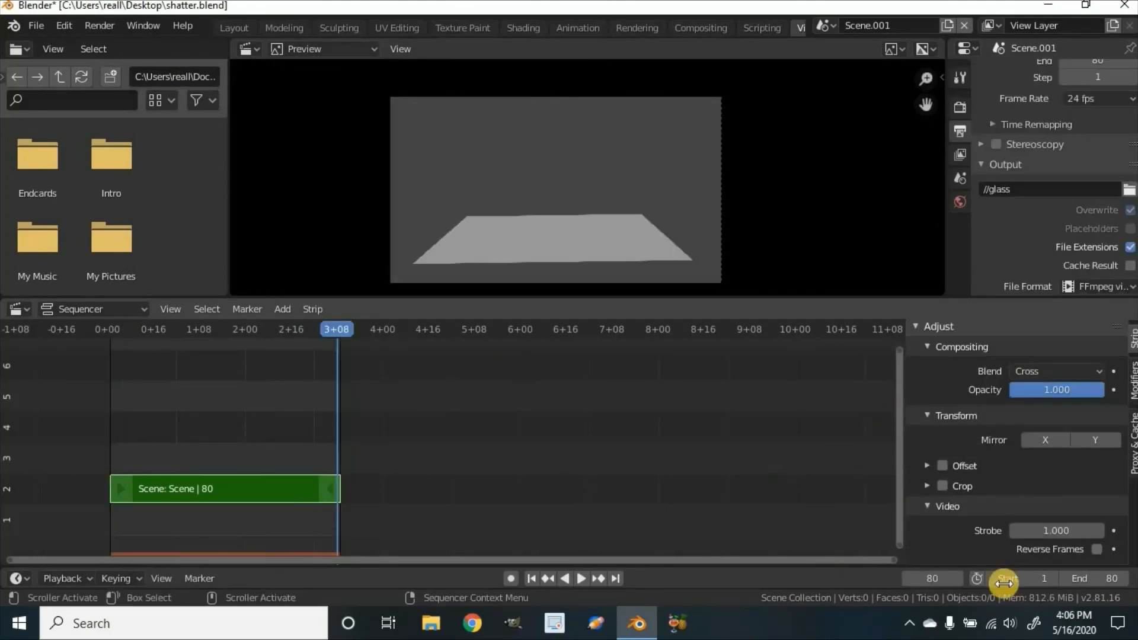
- Enable Reverse Frames on the scene strip and play the reversed animation in the preview
left_click(1095, 551)
left_click(581, 578)
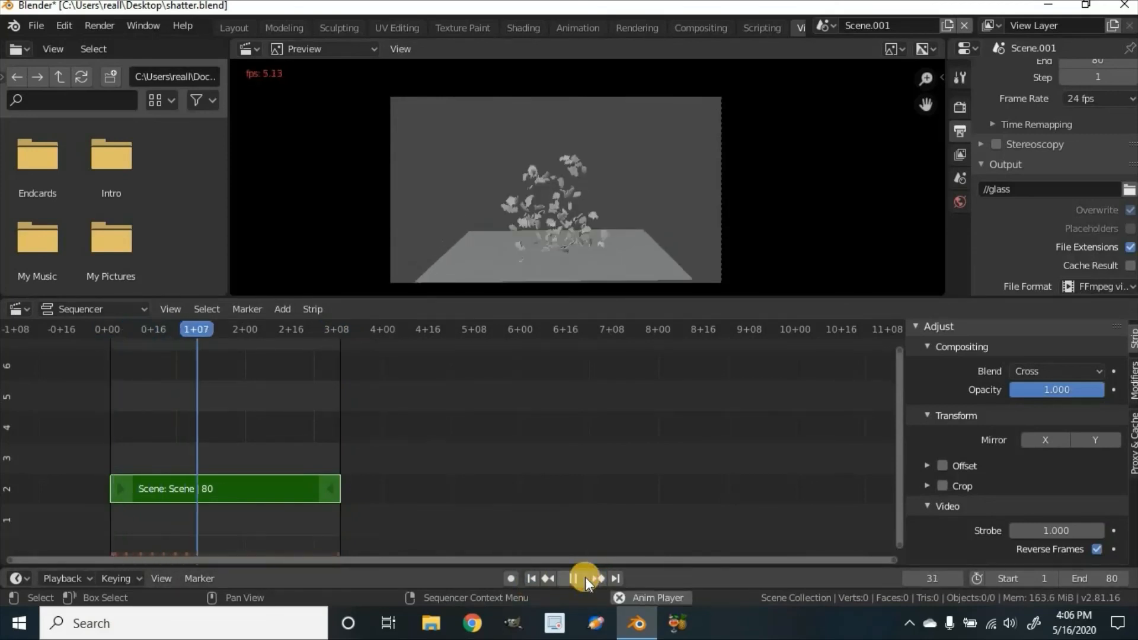
left_click(587, 576)
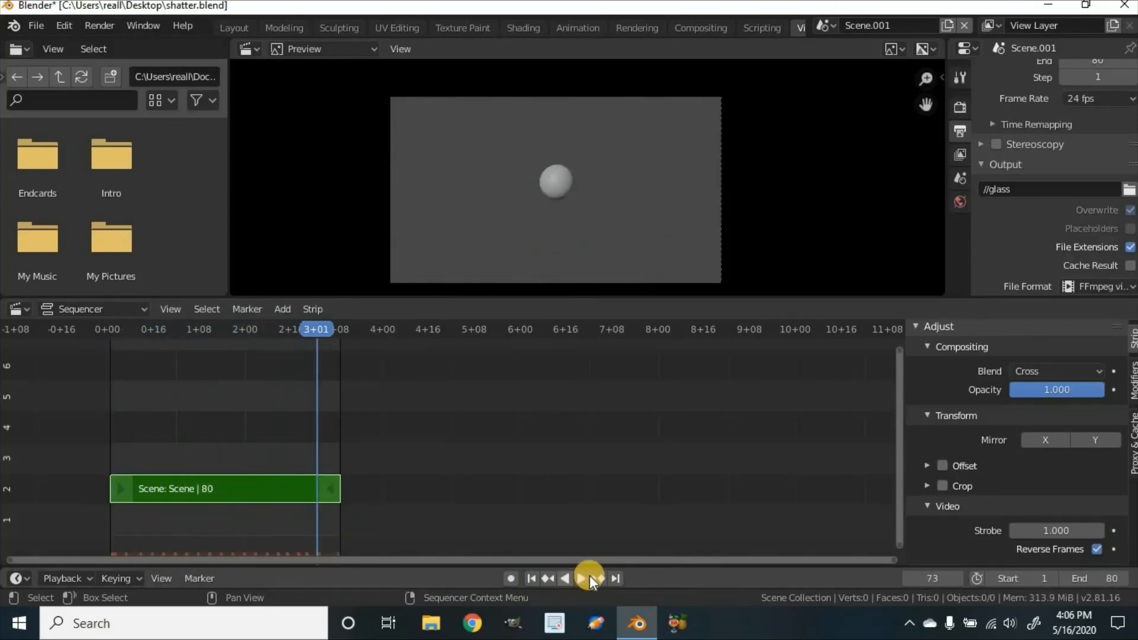
left_click(585, 577)
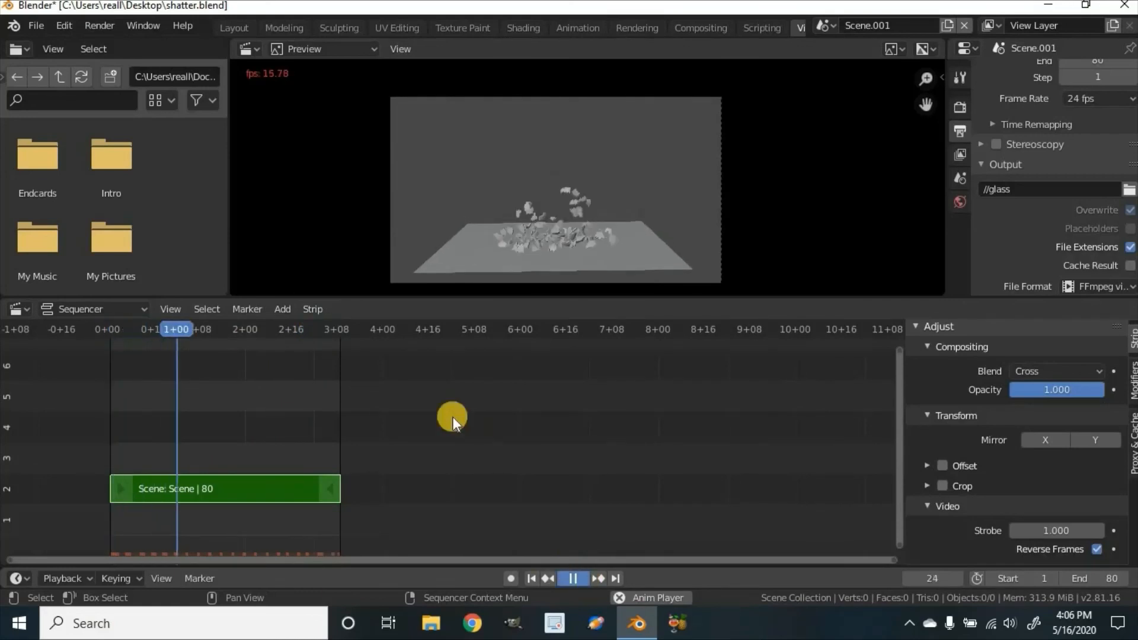
left_click(573, 579)
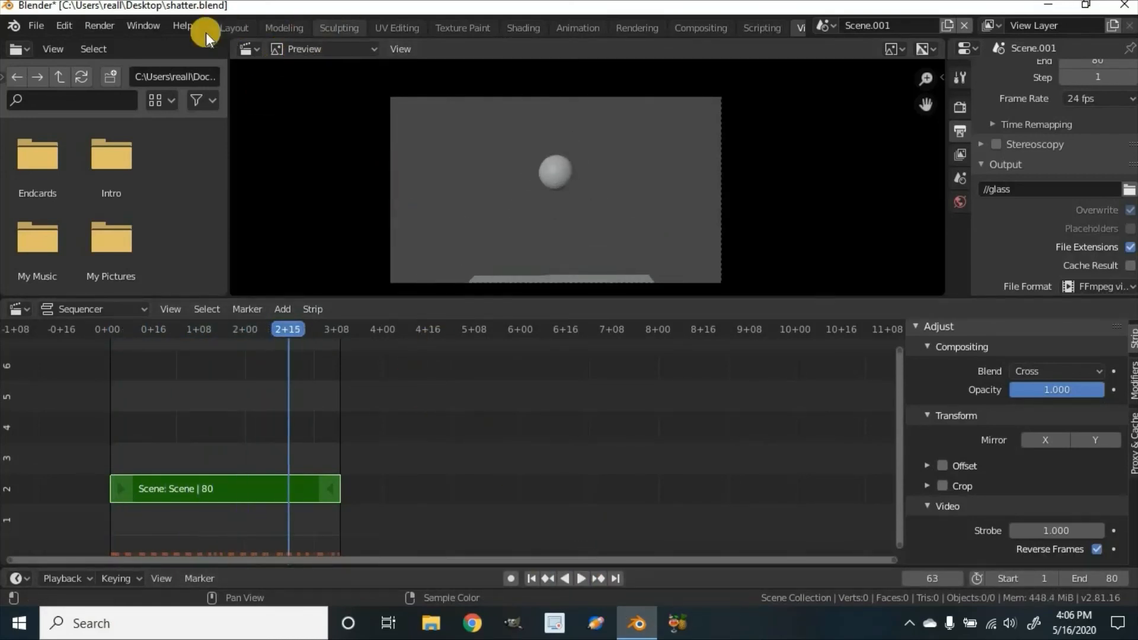
- Render the reversed animation to video and close the render window once all 80 frames are done
left_click(111, 23)
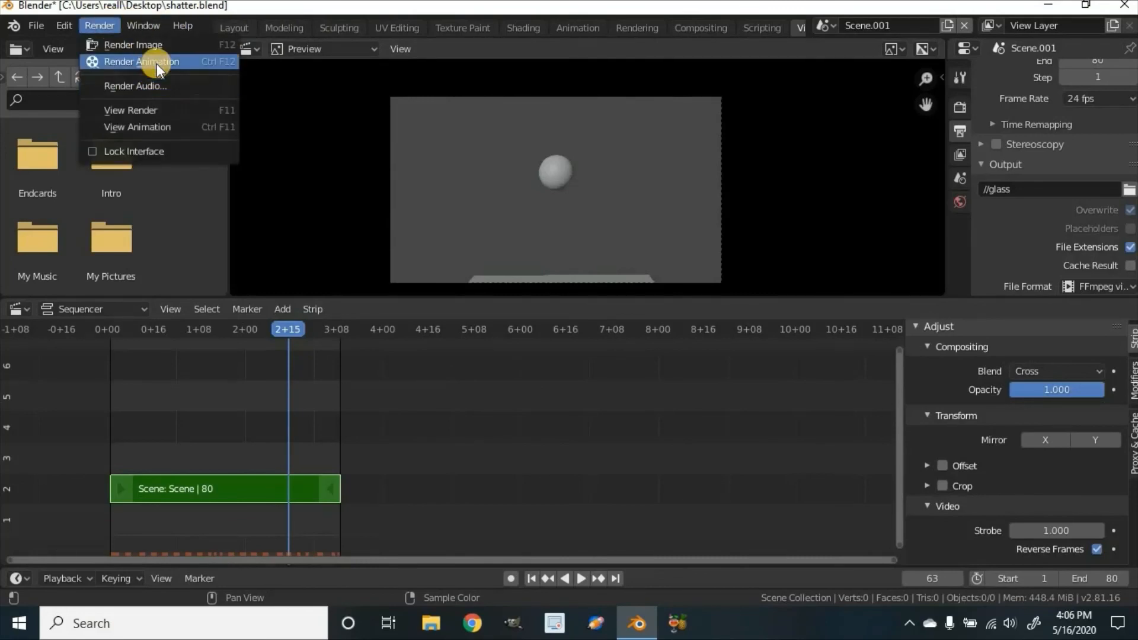
left_click(156, 63)
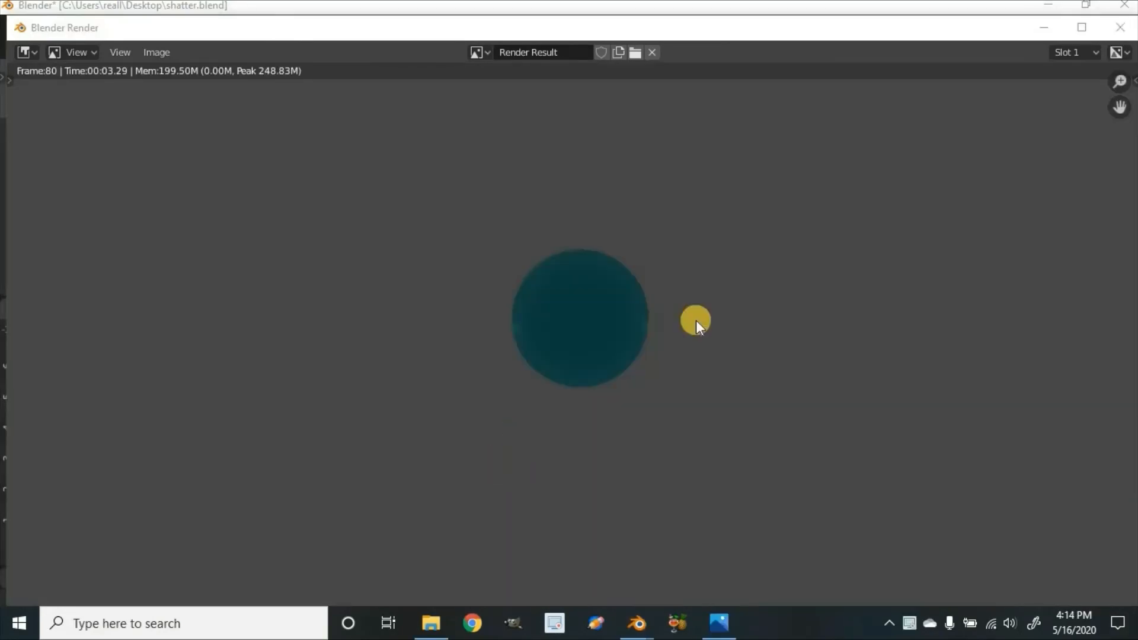
left_click(1119, 28)
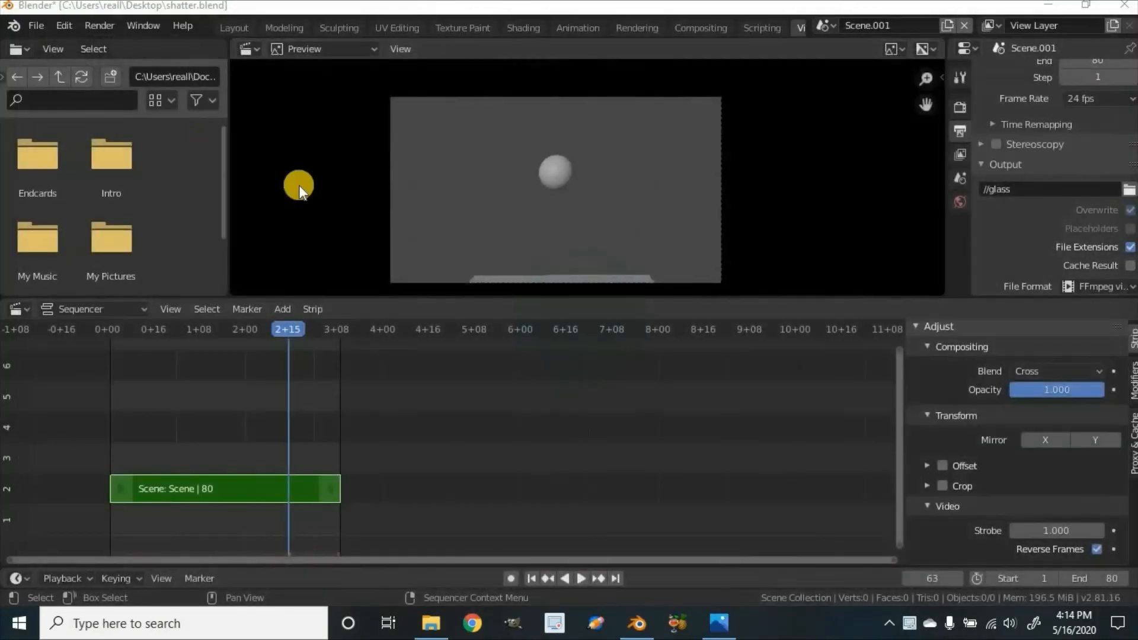
left_click(1114, 27)
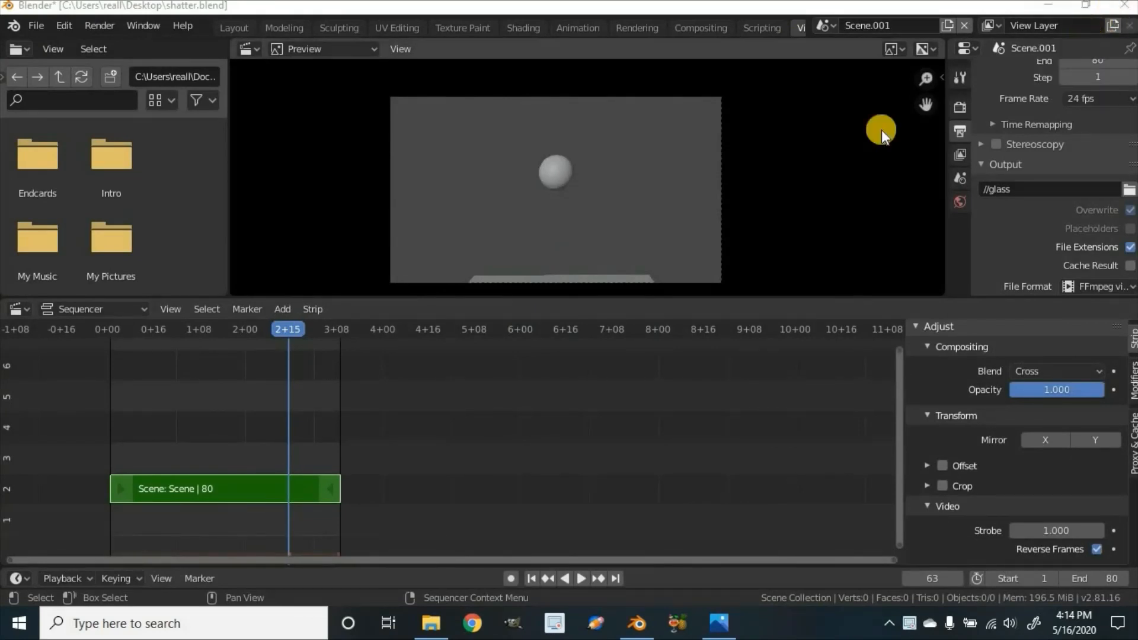
- Close Blender without saving the changes and open the rendered glass video from the desktop
left_click(1124, 5)
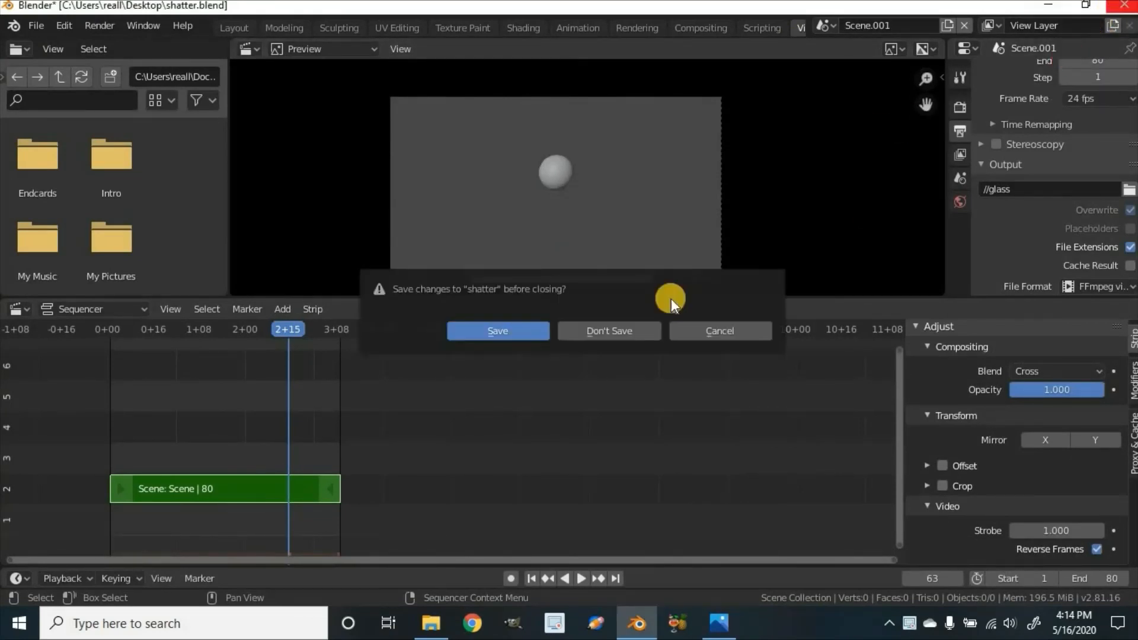
left_click(611, 333)
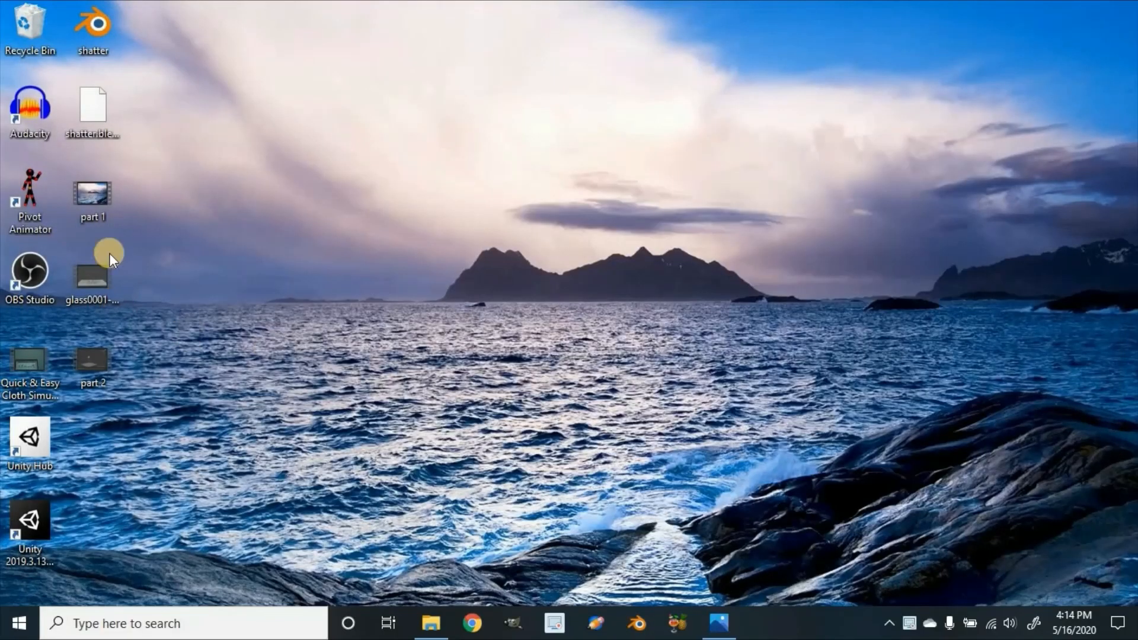
double_click(89, 283)
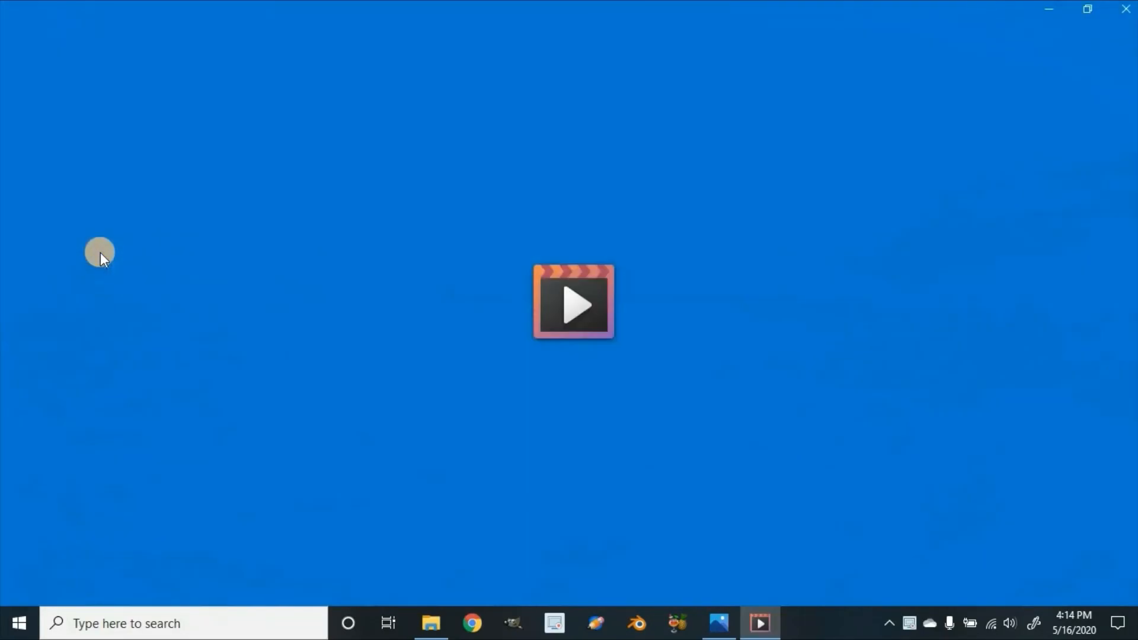